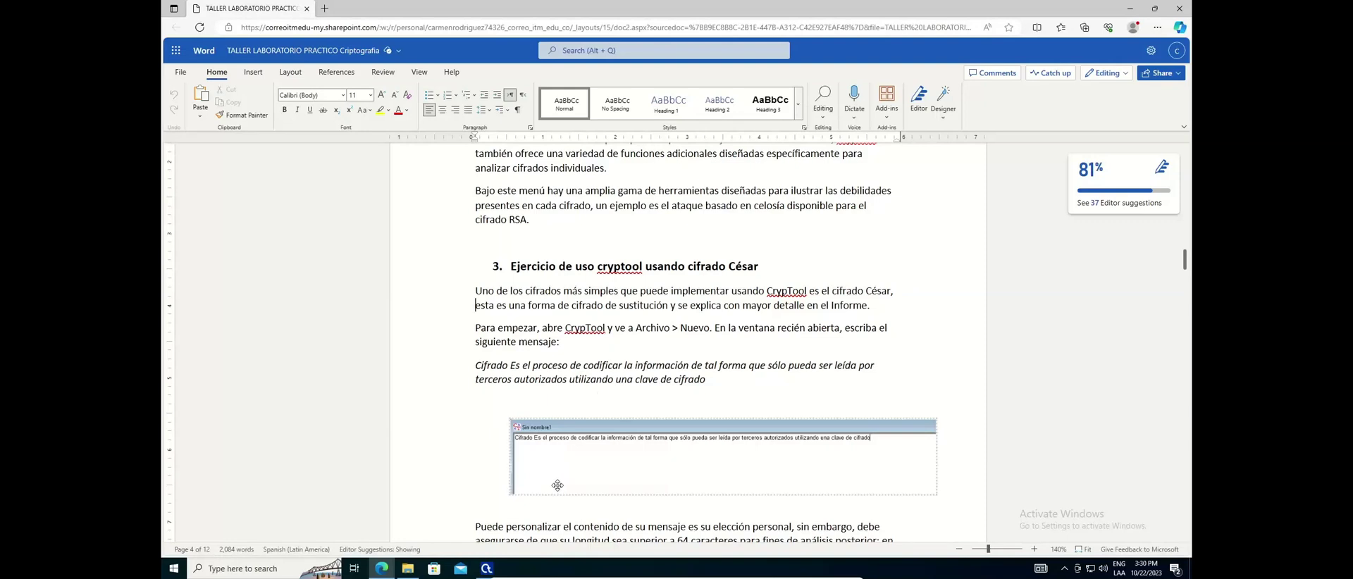
Switch from the Word lab guide to CrypTool through its taskbar preview
left_click(488, 570)
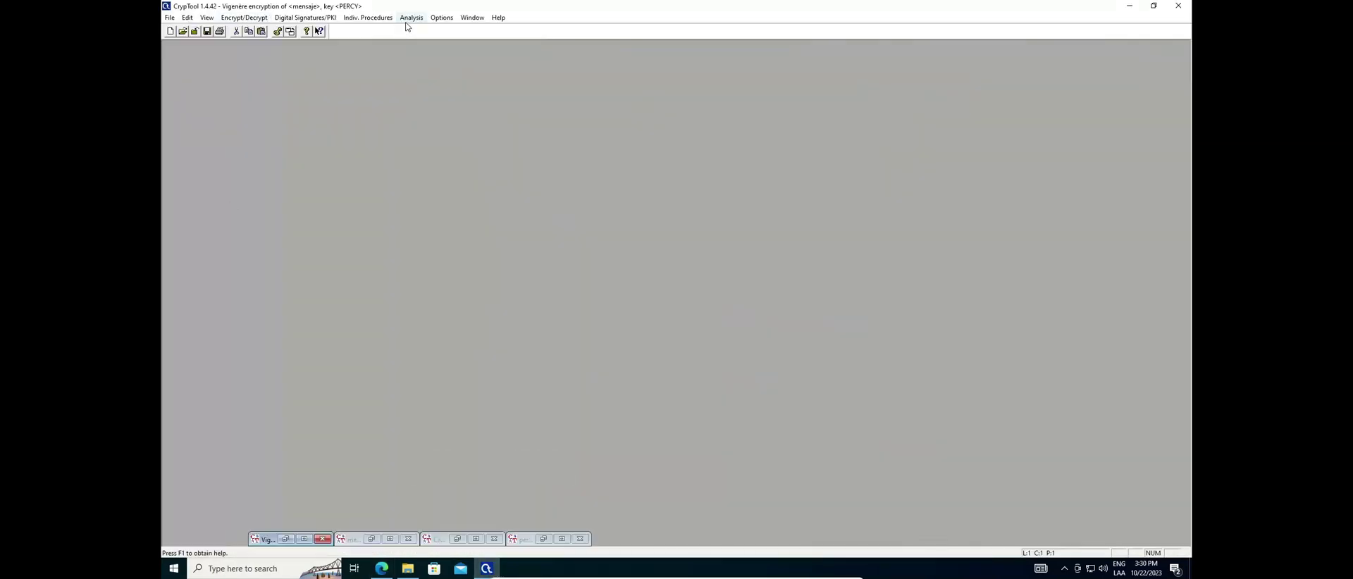
Launch the Caesar animation from Indiv. Procedures > Visualization of Algorithms > Caesar
left_click(367, 18)
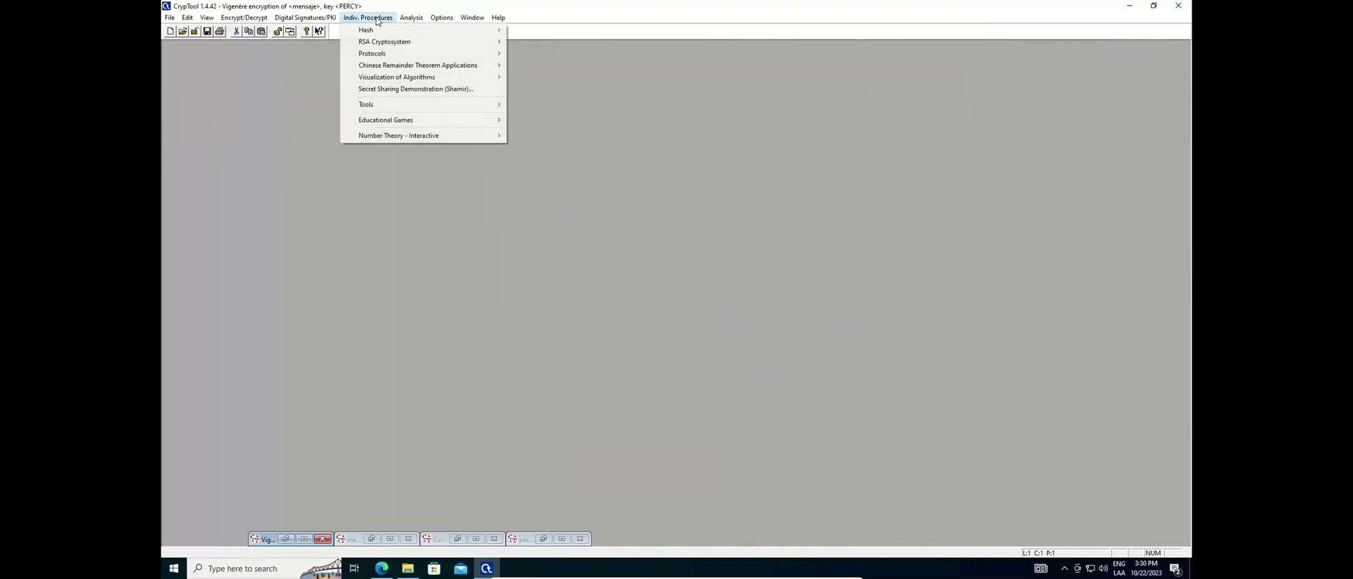
mouse_move(394, 78)
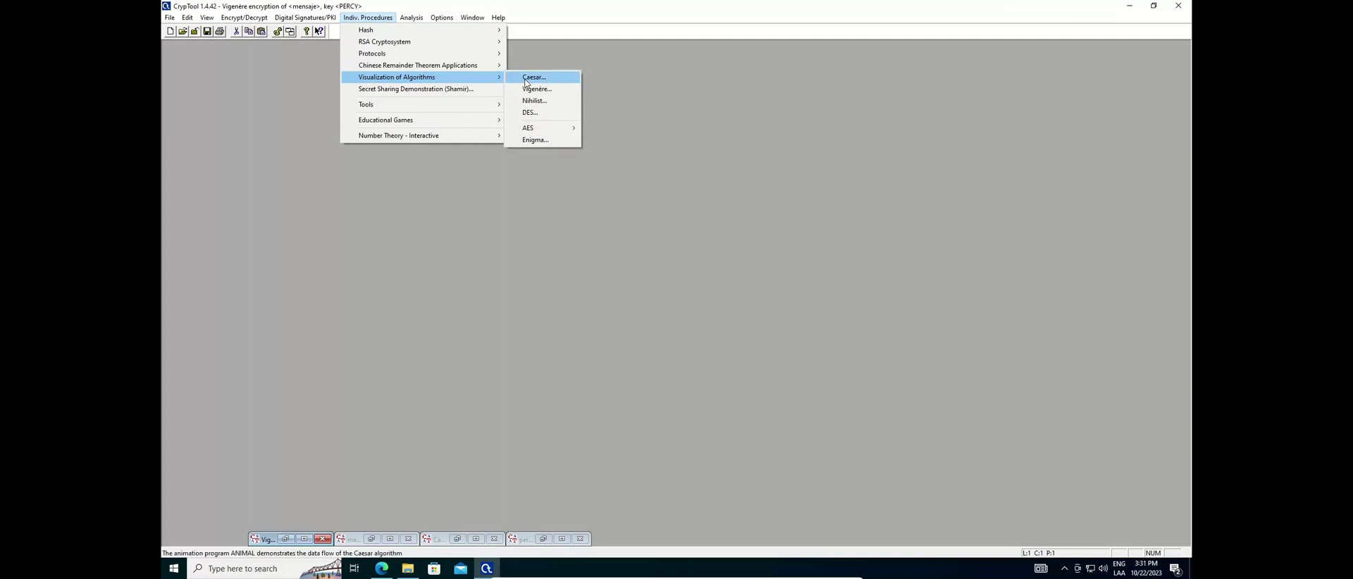
left_click(525, 79)
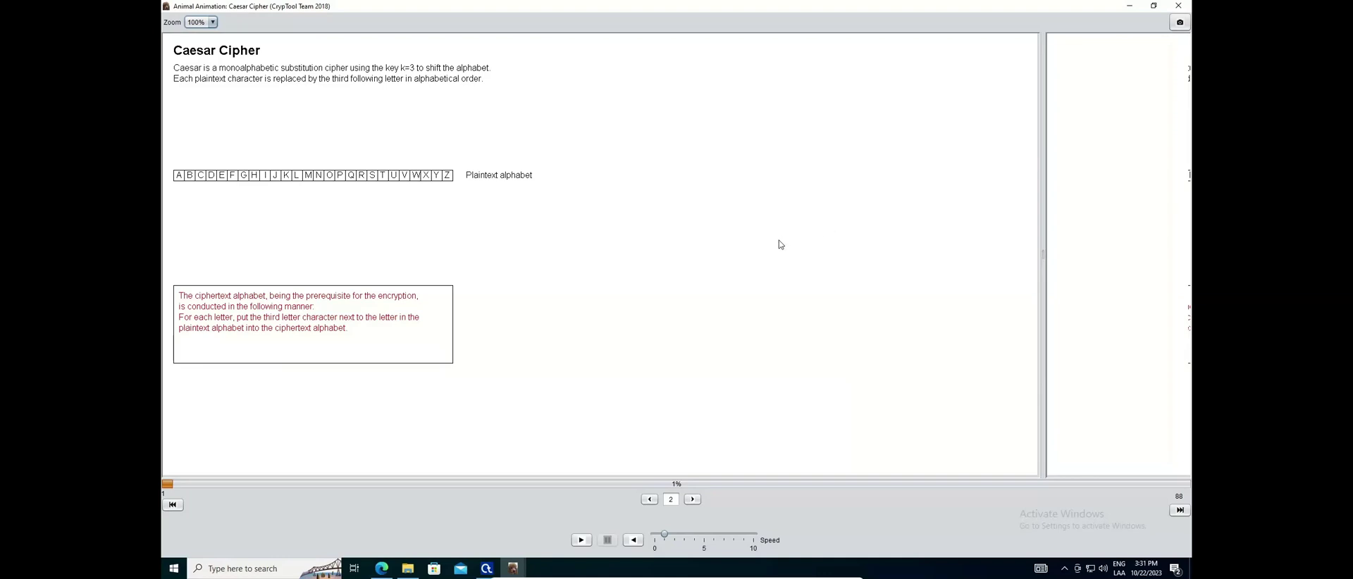
Step the Caesar animation to show the shift-3 alphabet, GALLIA EST OMNIS DIVISA, and an empty ciphertext row
left_click(695, 503)
left_click(694, 503)
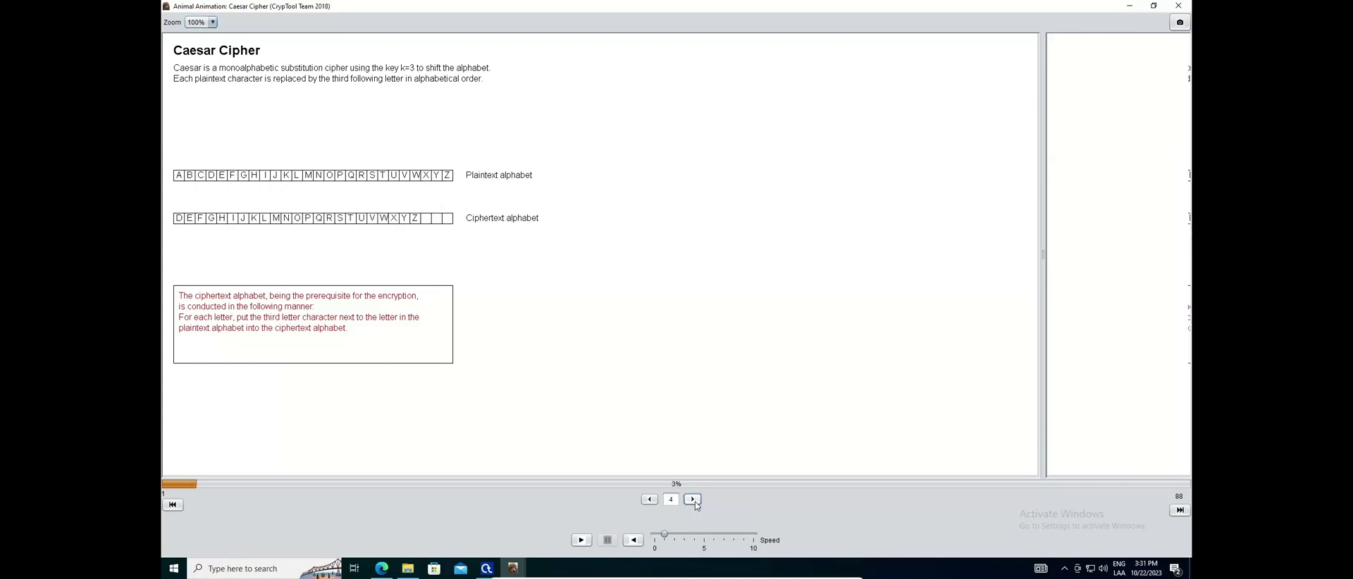
left_click(692, 500)
left_click(692, 499)
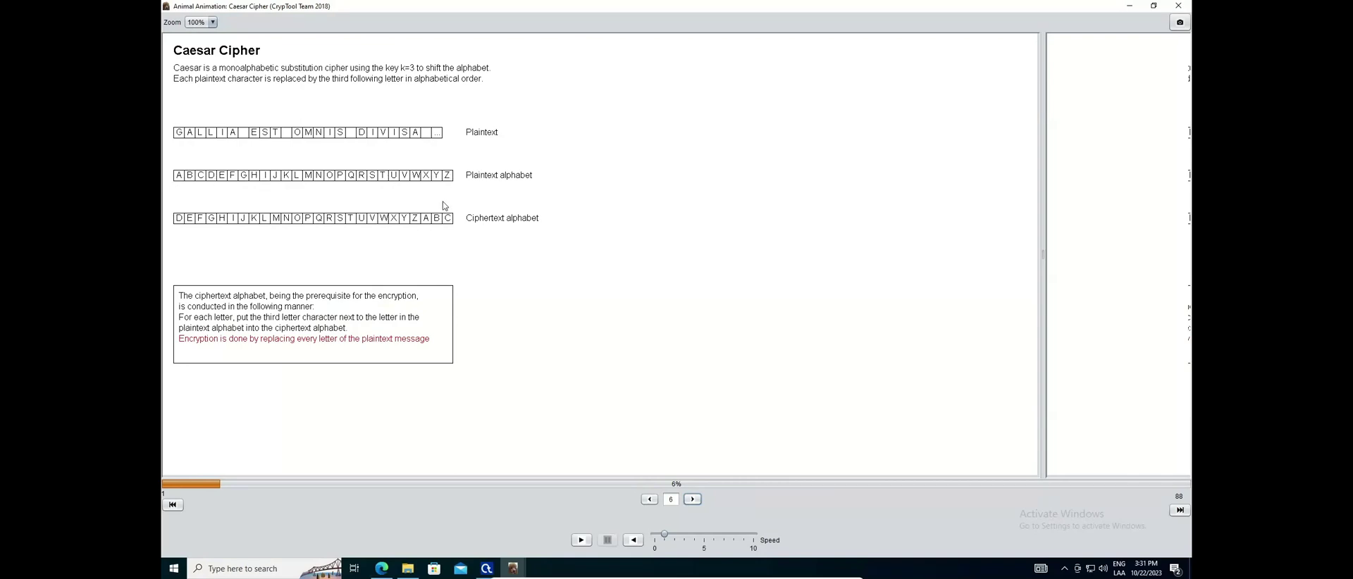
left_click(693, 500)
left_click(693, 500)
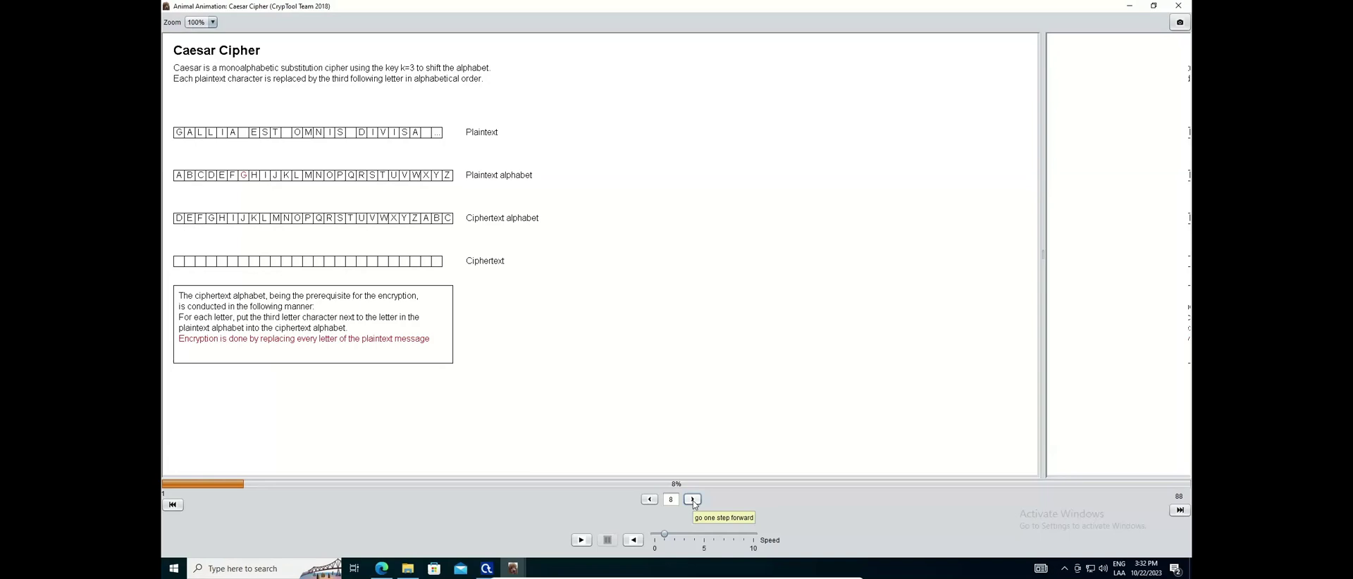
Step the Caesar animation through G→J, A→D and L→O, starting the ciphertext JDO
left_click(693, 500)
left_click(693, 500)
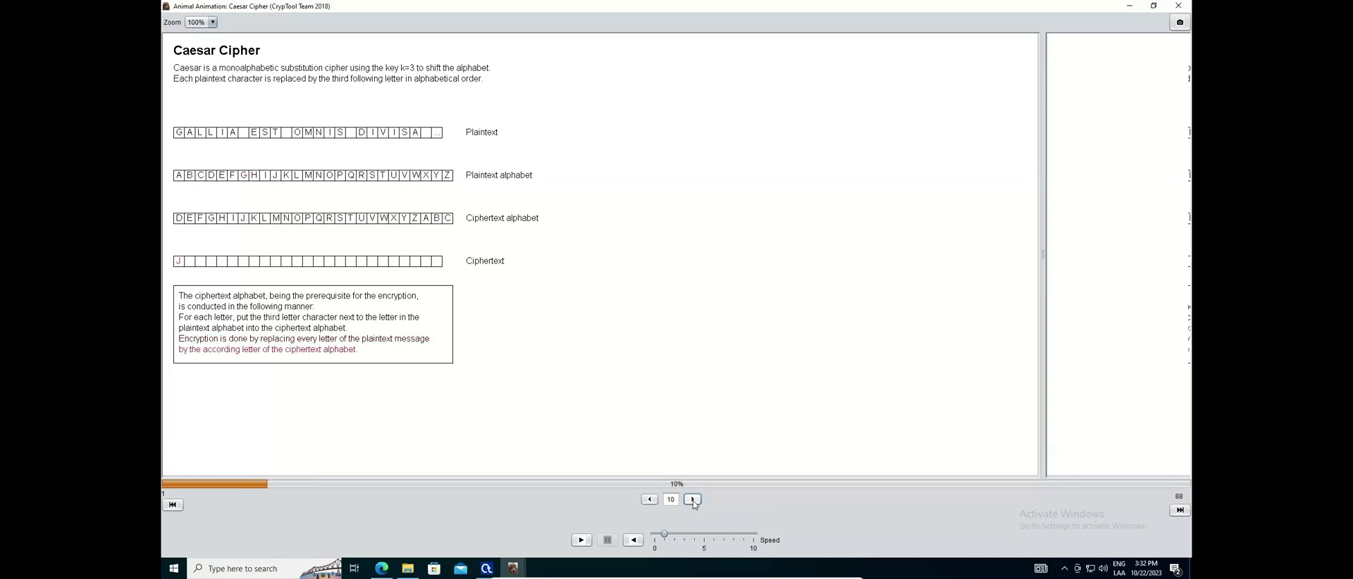
left_click(693, 501)
left_click(692, 500)
left_click(692, 500)
left_click(689, 501)
left_click(689, 501)
left_click(690, 503)
left_click(691, 503)
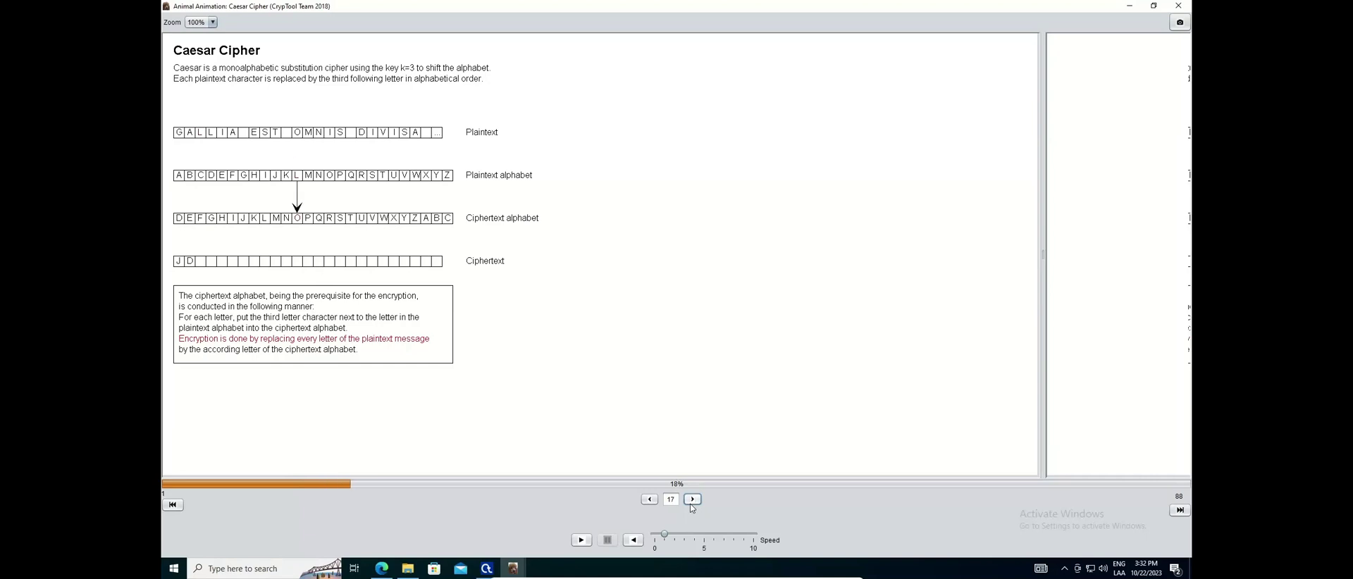
left_click(690, 504)
left_click(690, 504)
Continue until the ciphertext reads JDOOLD HVW RPQLV GLY, then close the animation
left_click(692, 499)
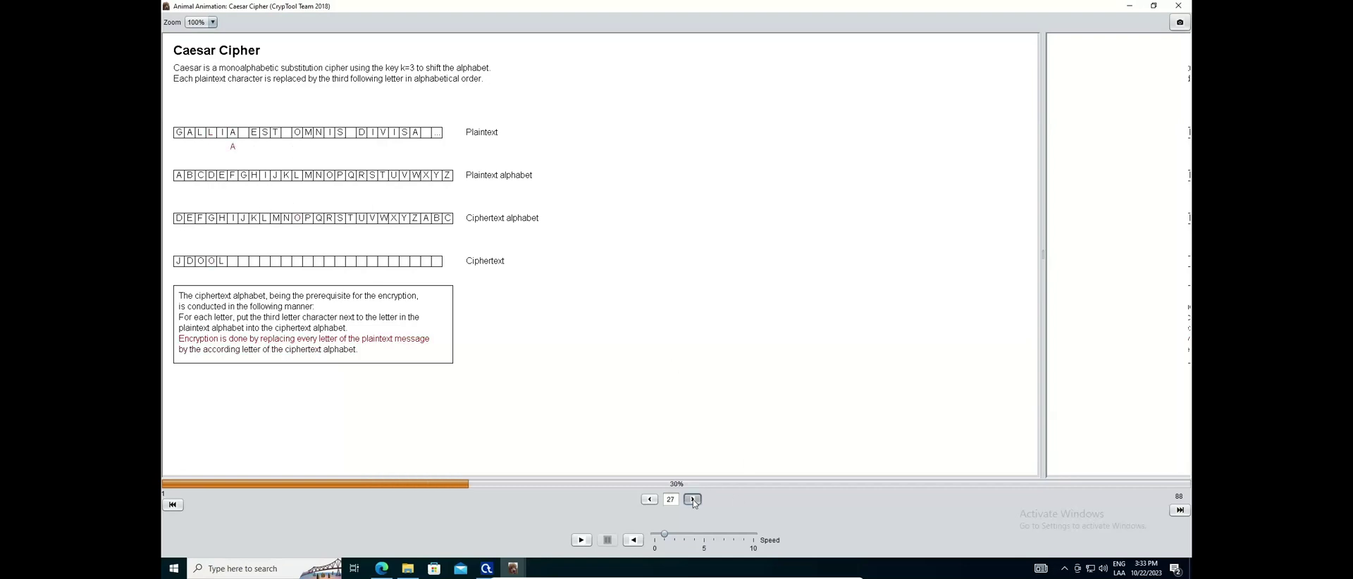
left_click(693, 500)
left_click(692, 499)
left_click(692, 500)
left_click(692, 499)
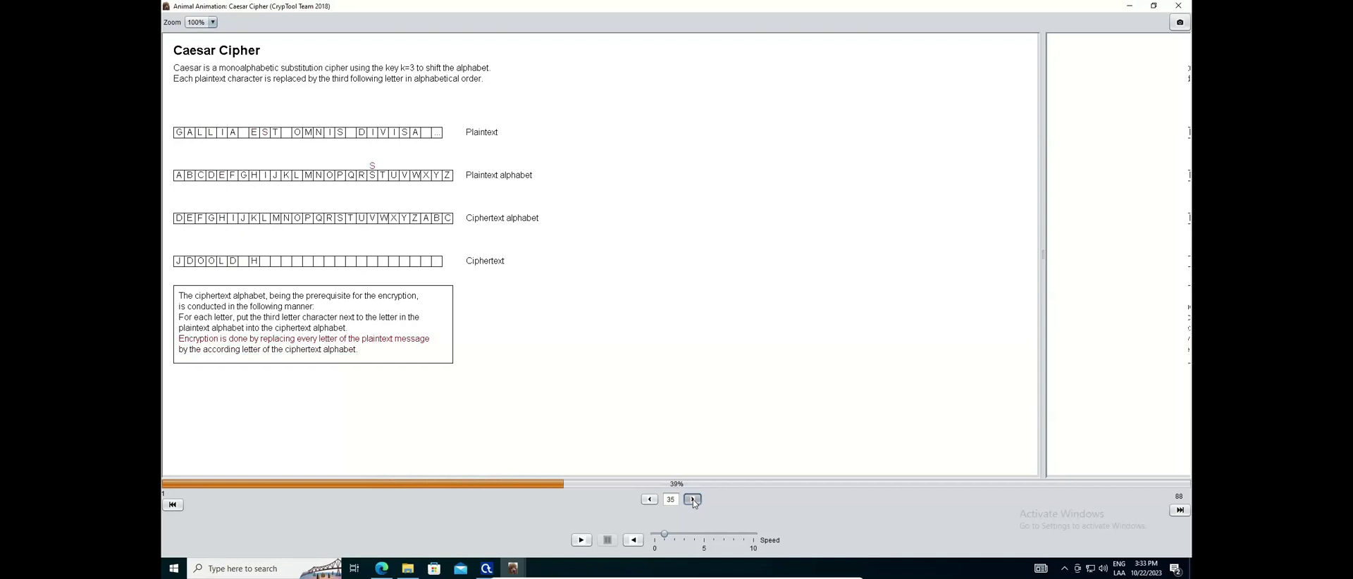
left_click(693, 500)
left_click(693, 500)
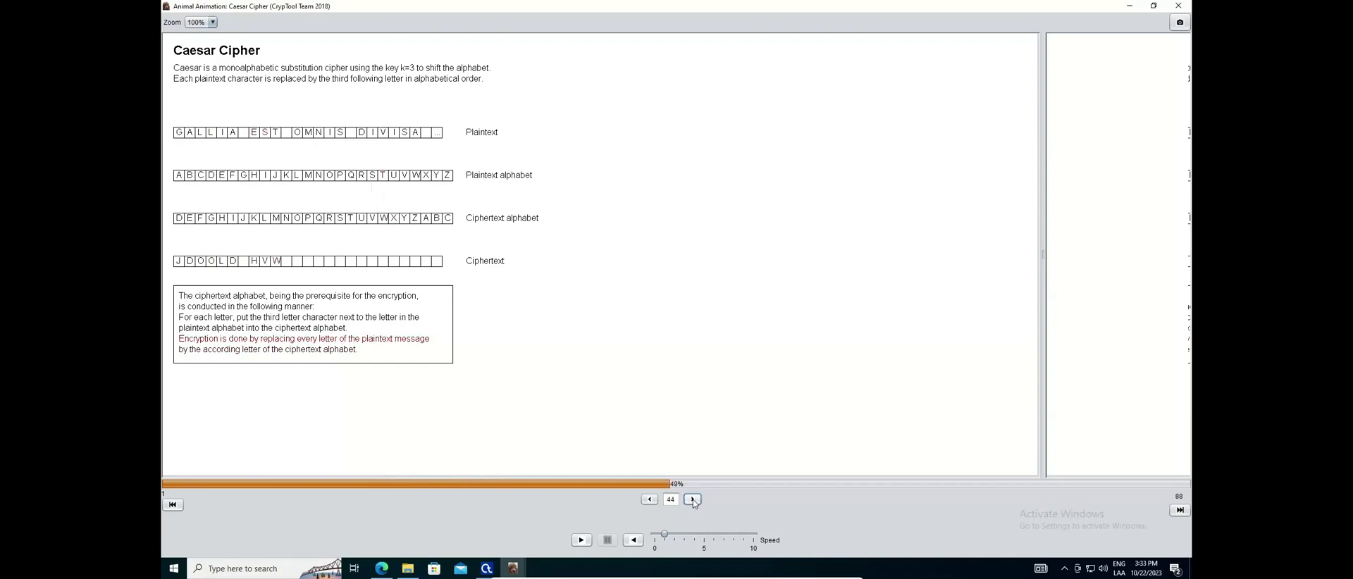
left_click(693, 499)
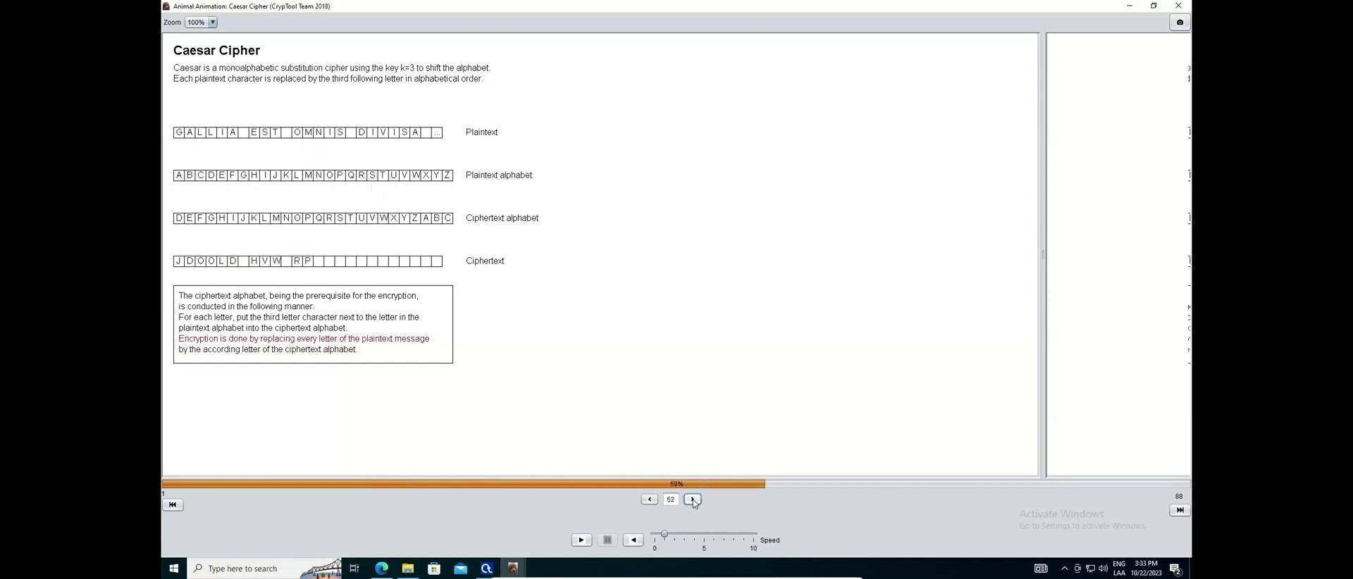
left_click(692, 500)
left_click(692, 500)
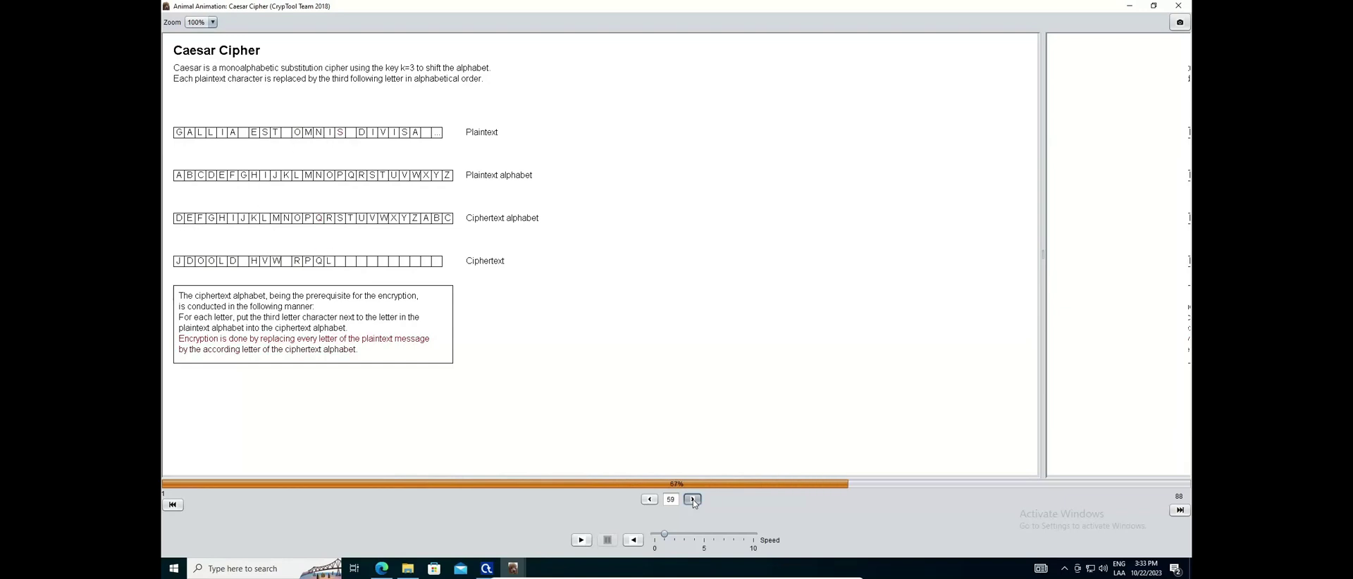
left_click(692, 499)
left_click(693, 500)
left_click(692, 500)
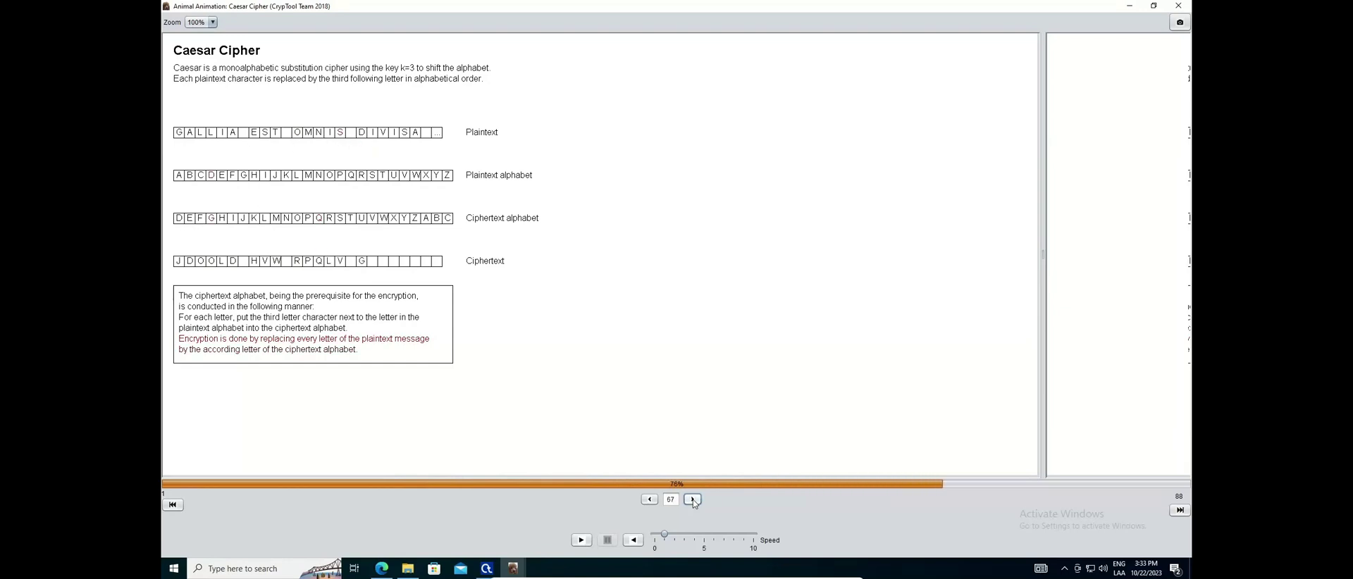
left_click(693, 500)
left_click(692, 499)
left_click(693, 500)
left_click(692, 499)
left_click(692, 499)
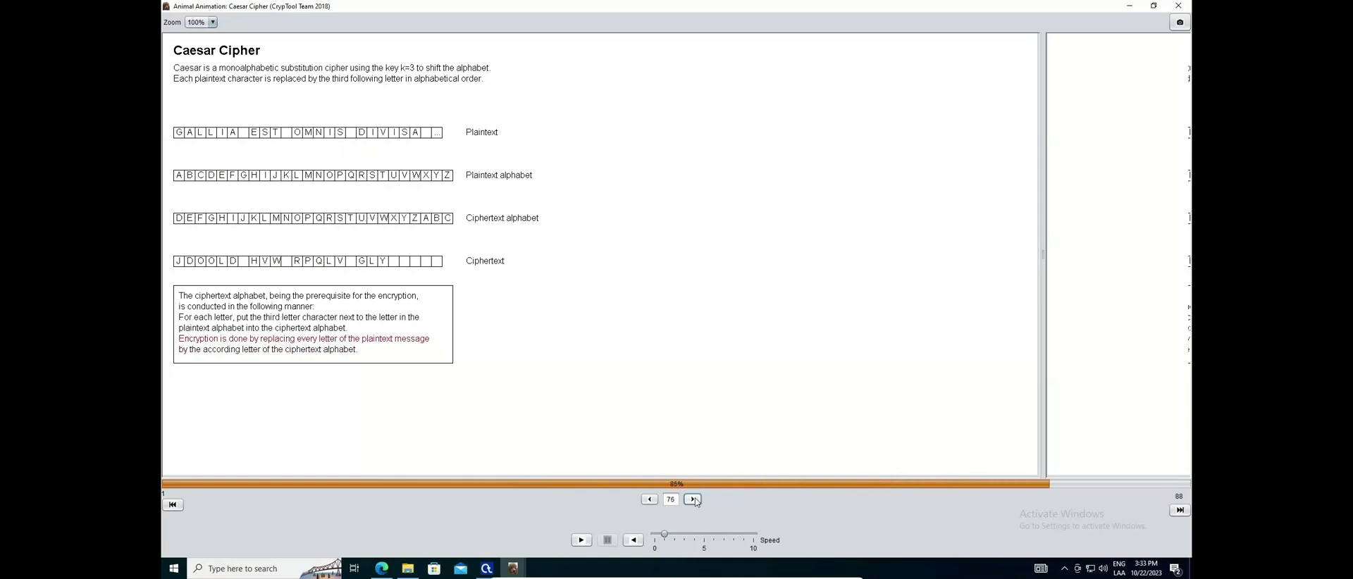
left_click(1179, 6)
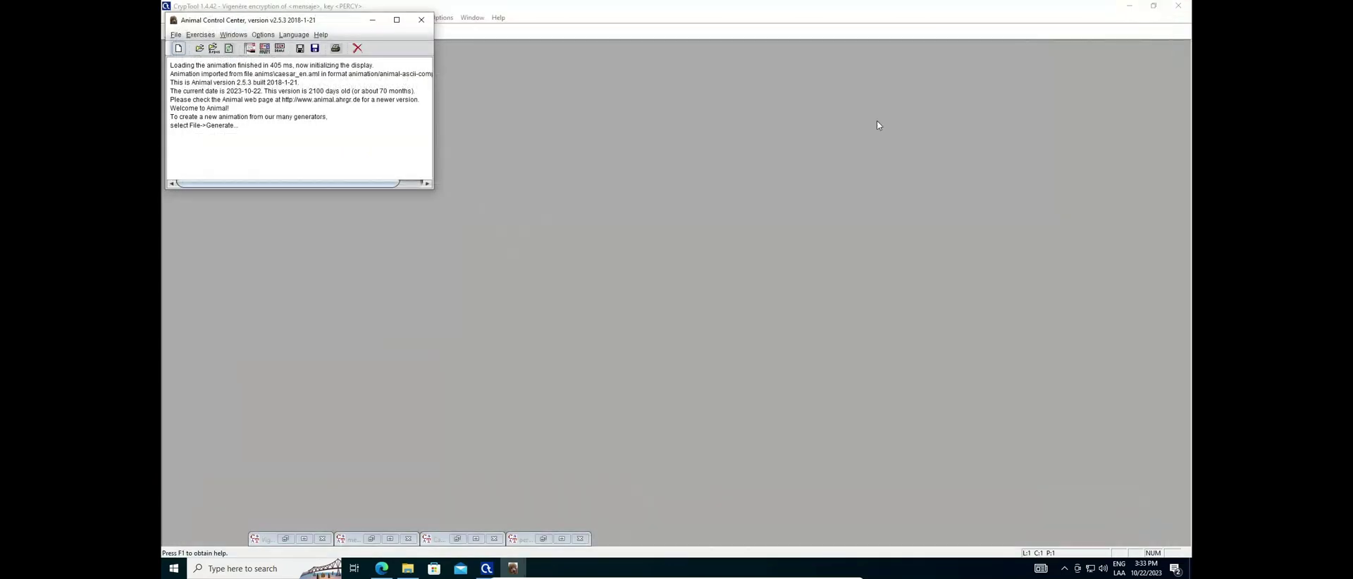
Close the Animal Control Center and launch the Vigenère cipher visualization
left_click(422, 23)
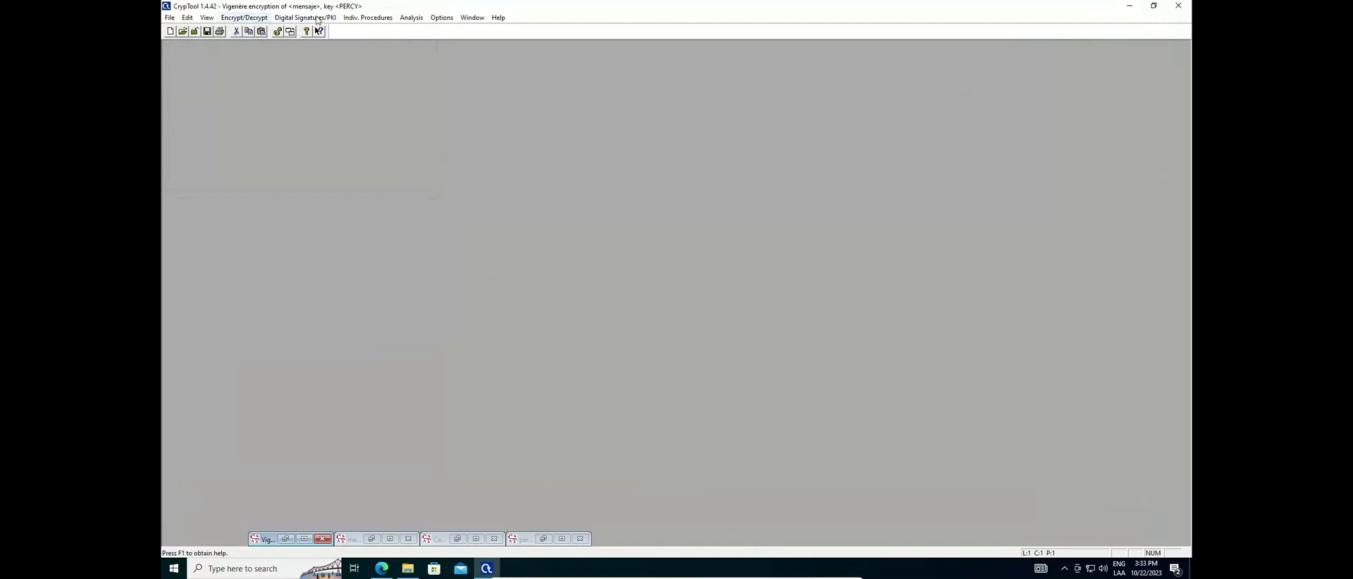
left_click(361, 18)
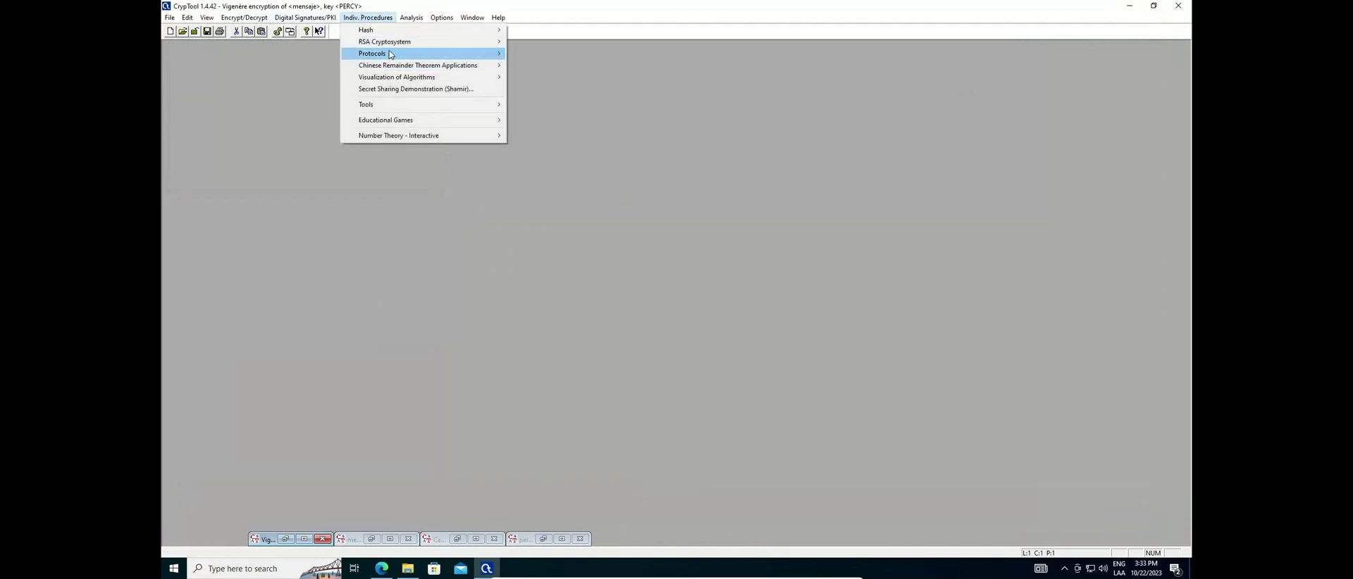
mouse_move(399, 75)
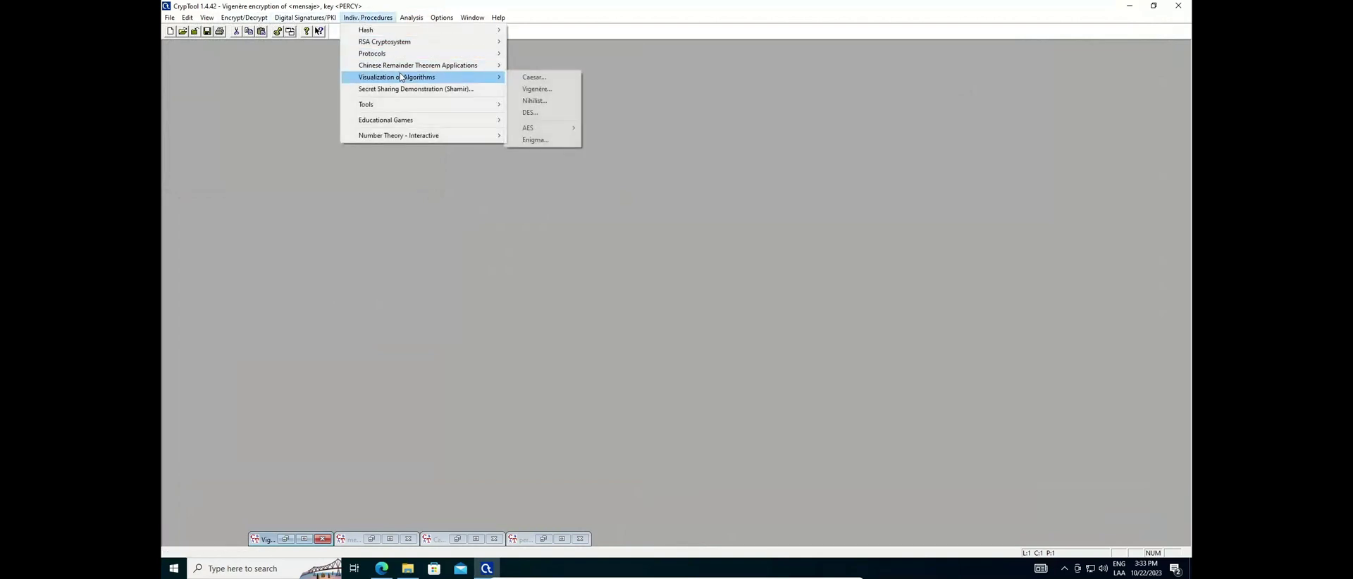
left_click(530, 89)
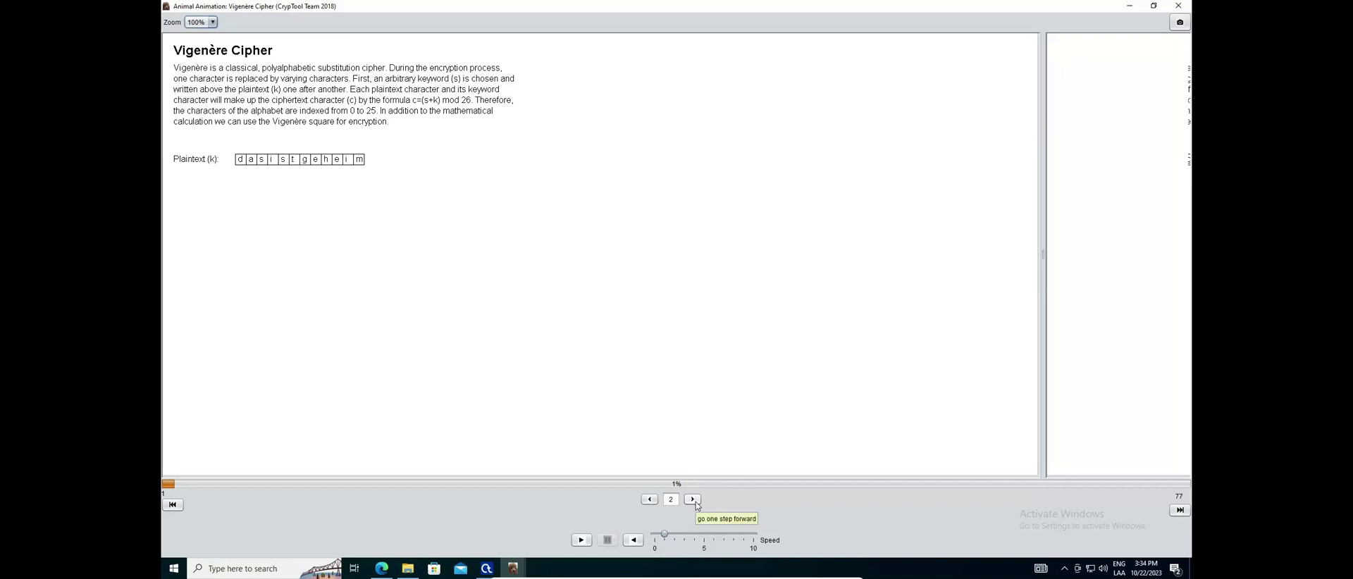
Step the Vigenère animation to step 4: keyword secretsecret, plaintext dasistgeheim and the Vigenère square
left_click(695, 501)
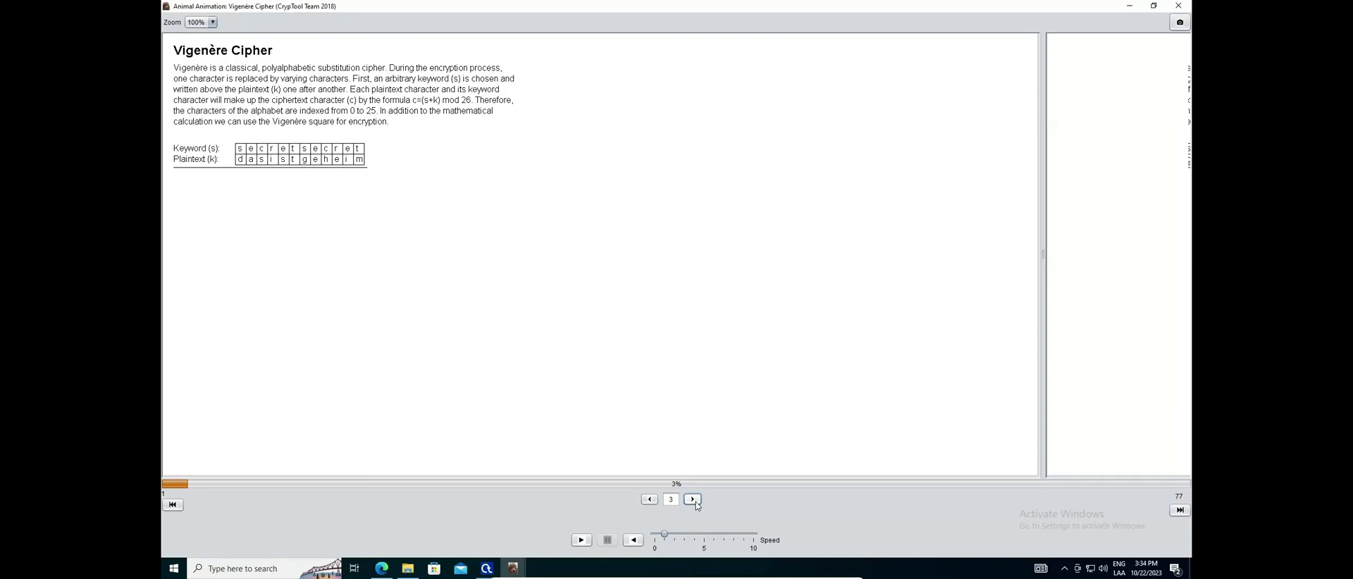
left_click(693, 499)
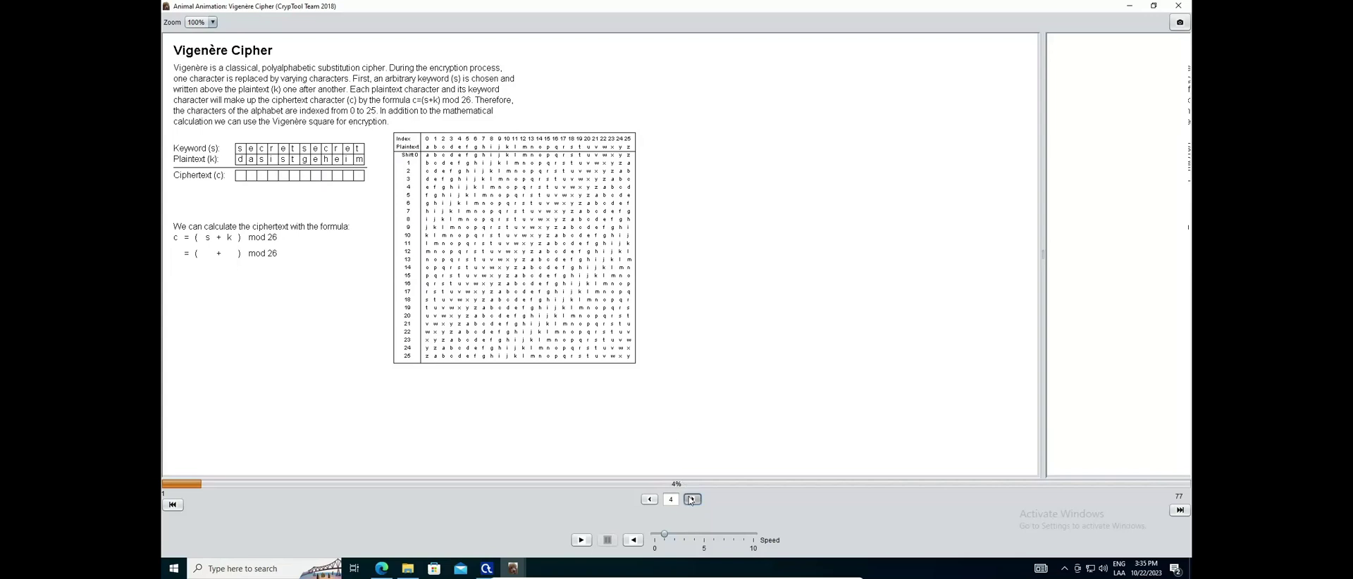
Fill the Vigenère formula with 18 + 3 to get the first ciphertext letter v
left_click(691, 500)
left_click(690, 499)
left_click(690, 500)
left_click(691, 500)
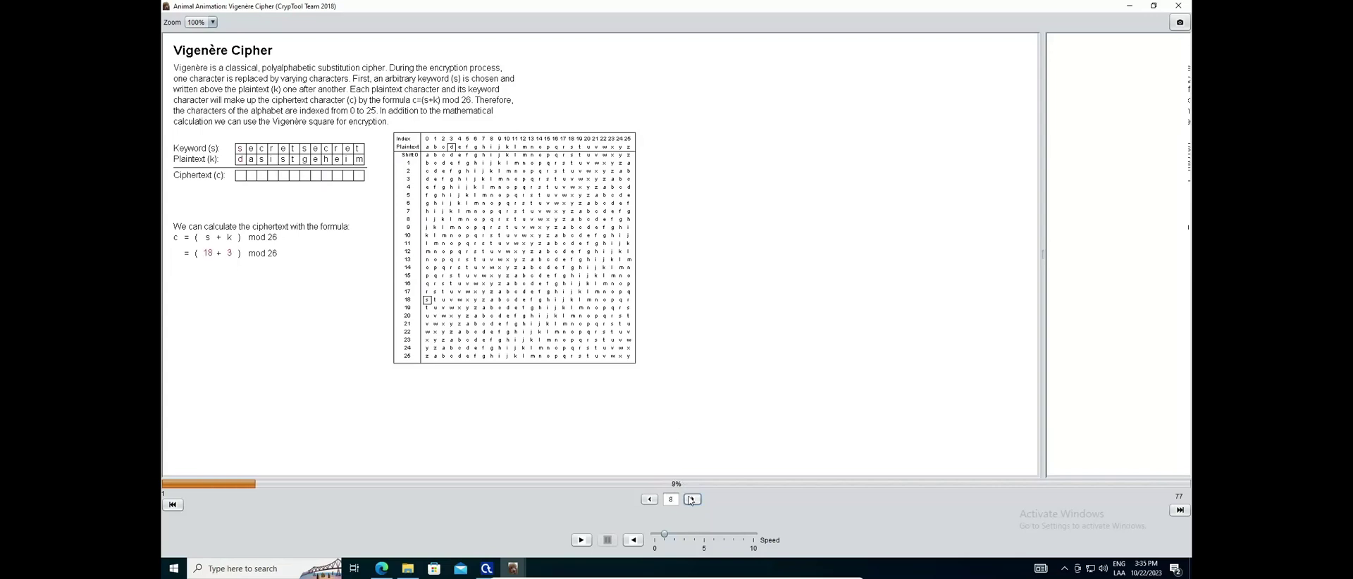
left_click(690, 500)
left_click(690, 499)
mouse_move(241, 177)
Step the Vigenère animation to add ciphertext letters e, u, z and w
left_click(691, 504)
left_click(691, 504)
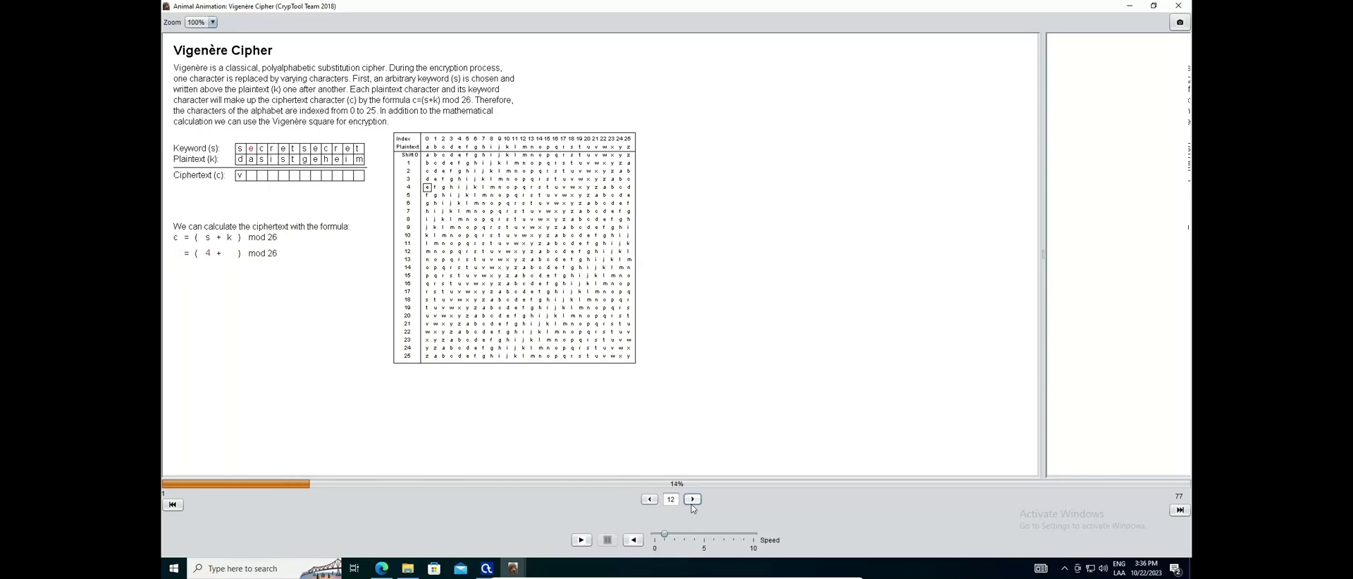
left_click(691, 503)
left_click(691, 504)
left_click(691, 504)
left_click(691, 499)
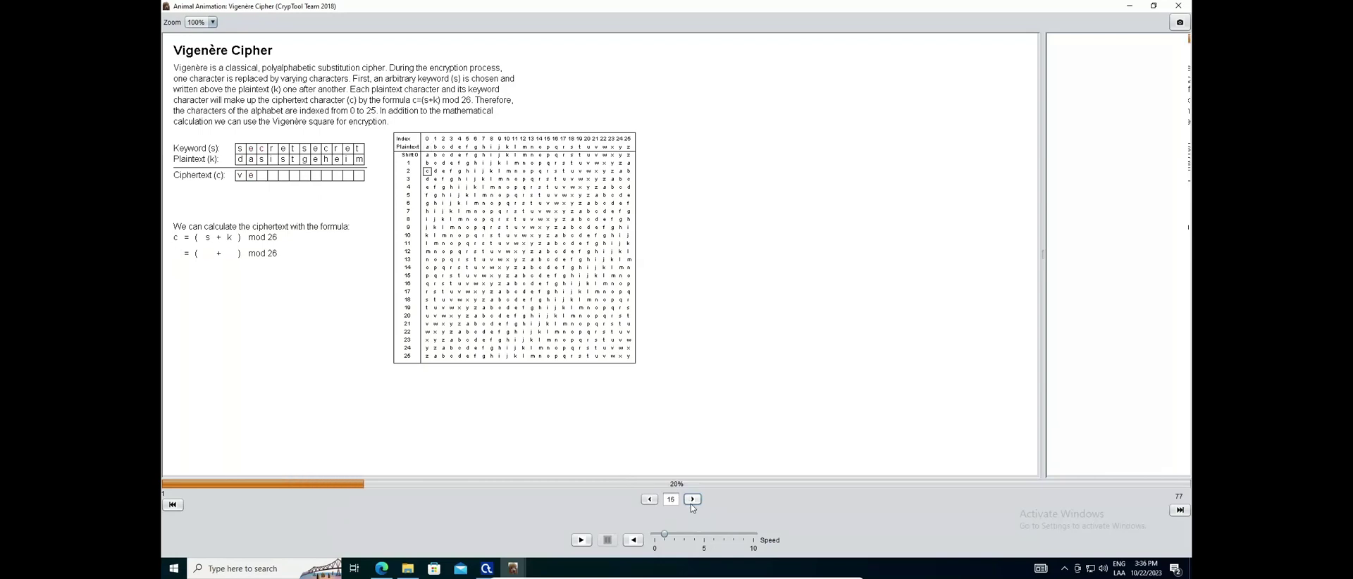
left_click(691, 499)
left_click(691, 499)
left_click(691, 500)
left_click(691, 500)
left_click(691, 499)
left_click(691, 500)
left_click(691, 500)
left_click(691, 500)
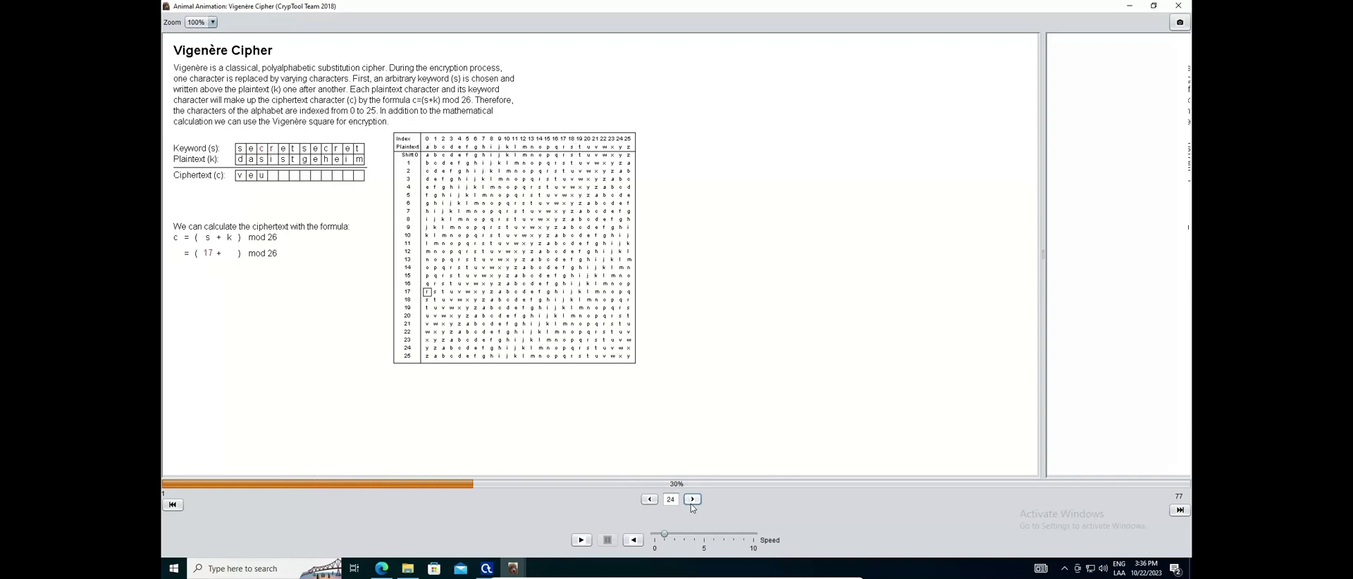
left_click(691, 500)
left_click(691, 500)
left_click(691, 500)
left_click(691, 500)
left_click(691, 500)
left_click(692, 503)
left_click(691, 503)
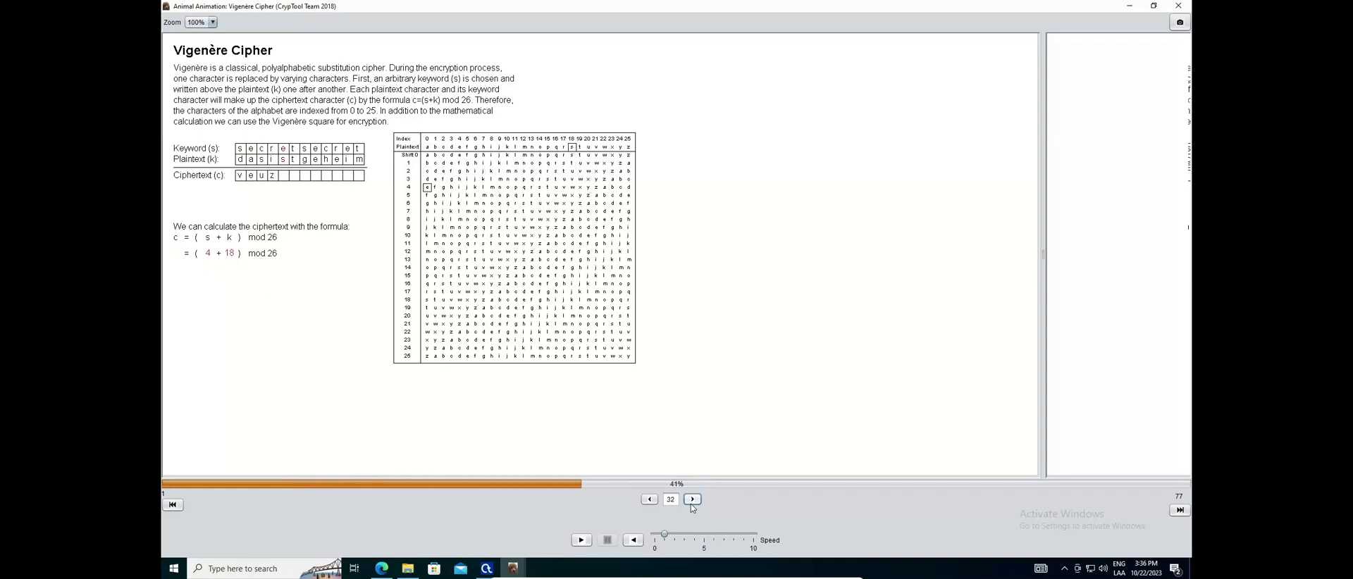
left_click(691, 503)
left_click(691, 504)
left_click(691, 503)
left_click(691, 503)
left_click(691, 503)
left_click(691, 503)
Continue through m, y, i, j, v, m, f, then step back to show 5 = (19 + 12) mod 26
left_click(691, 502)
left_click(691, 502)
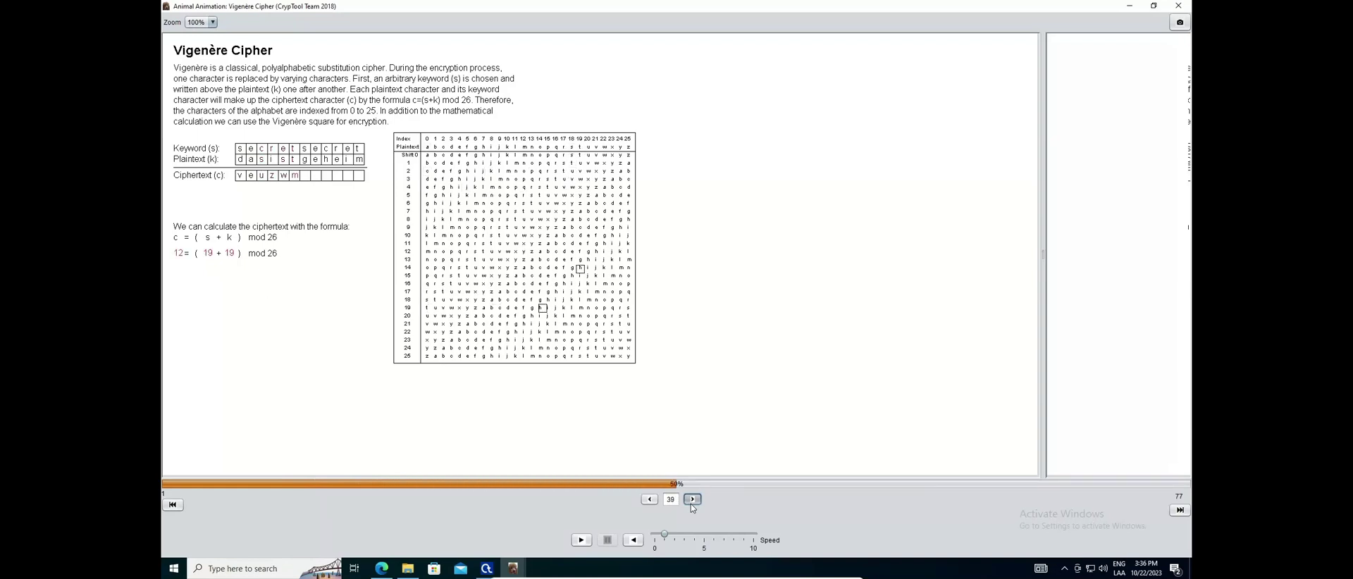
left_click(692, 502)
left_click(691, 502)
left_click(691, 503)
left_click(691, 503)
left_click(691, 502)
left_click(691, 504)
left_click(691, 504)
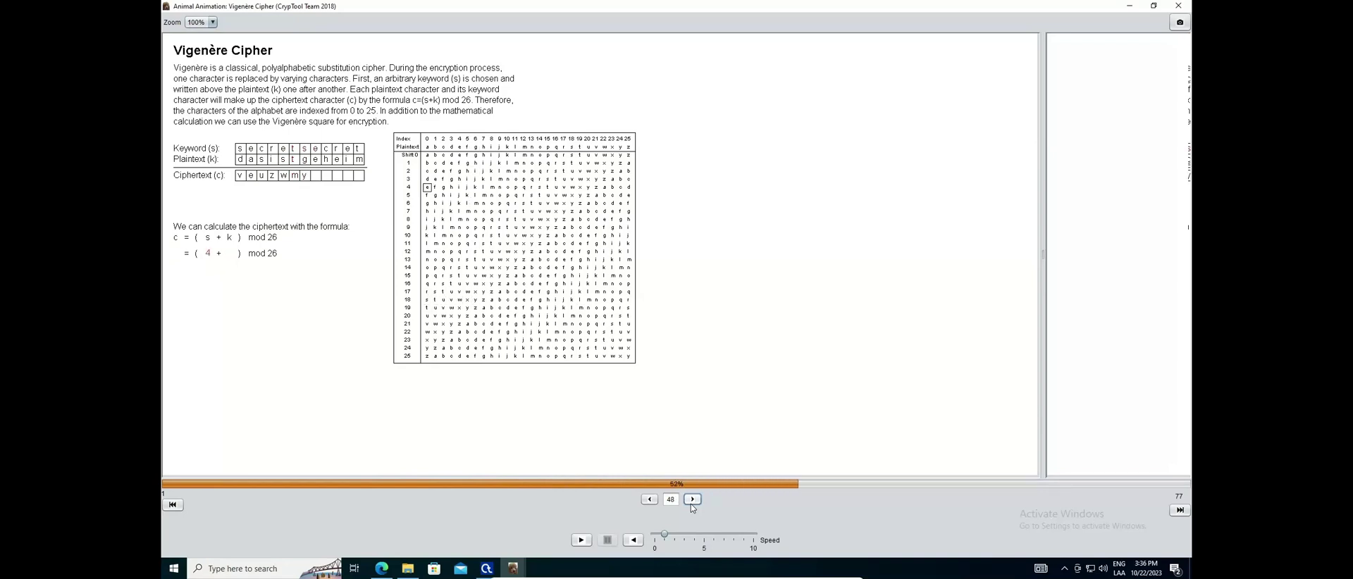
left_click(690, 504)
left_click(691, 504)
left_click(690, 504)
left_click(690, 504)
left_click(690, 503)
left_click(690, 504)
left_click(690, 504)
left_click(690, 504)
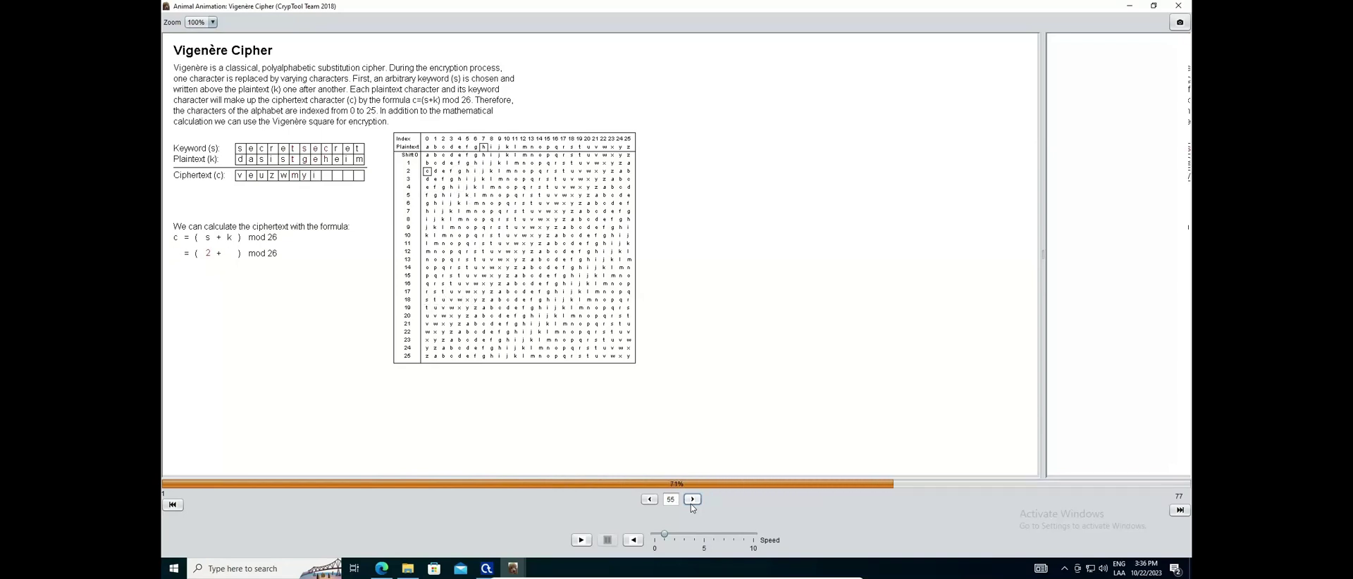
left_click(691, 504)
left_click(691, 503)
left_click(691, 503)
left_click(691, 503)
left_click(690, 504)
left_click(690, 504)
left_click(690, 503)
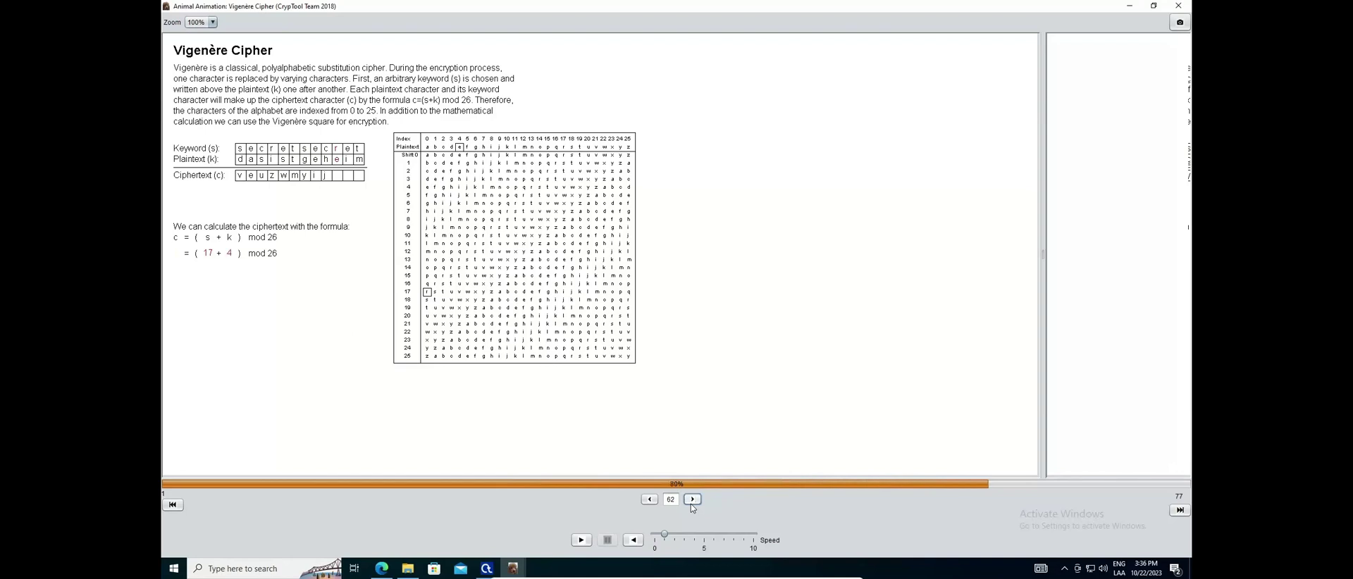
left_click(690, 503)
left_click(690, 503)
left_click(690, 504)
left_click(690, 504)
left_click(691, 504)
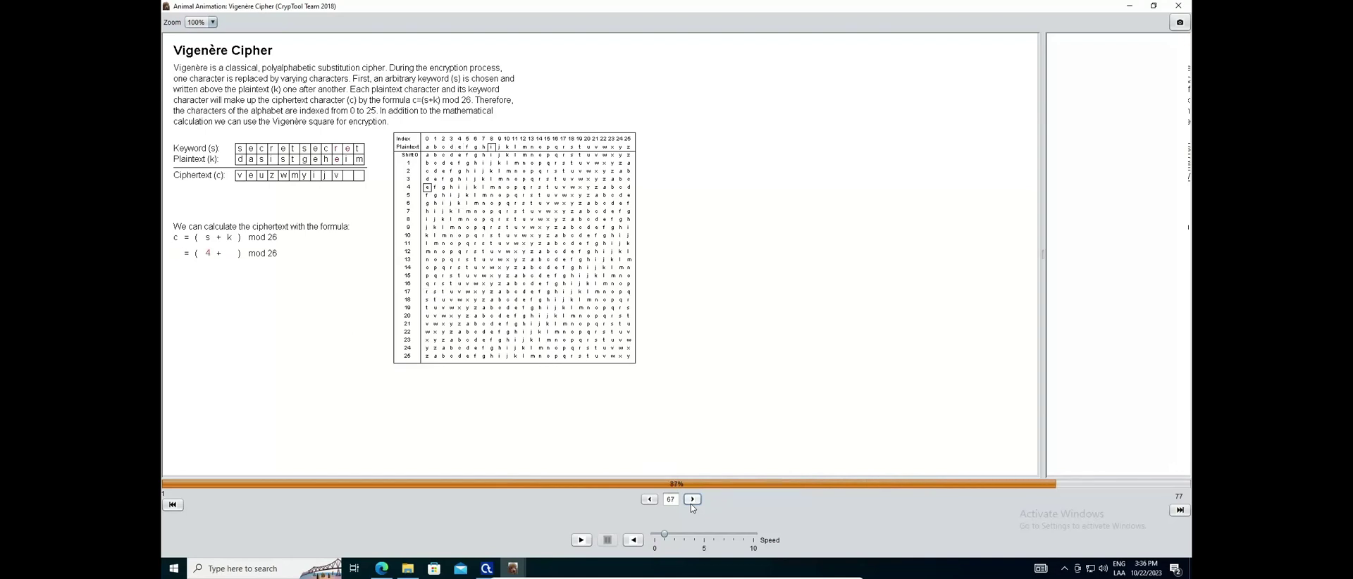
left_click(690, 504)
left_click(690, 503)
left_click(691, 504)
left_click(691, 504)
left_click(691, 504)
left_click(691, 504)
left_click(690, 504)
left_click(690, 504)
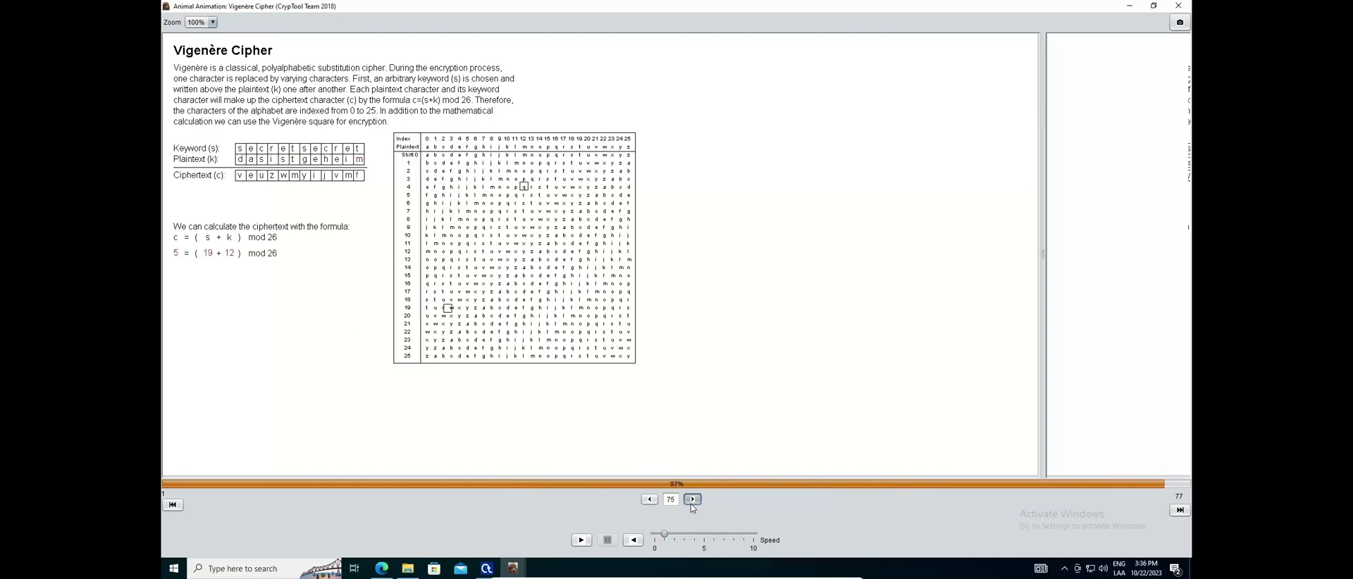
left_click(691, 504)
left_click(690, 504)
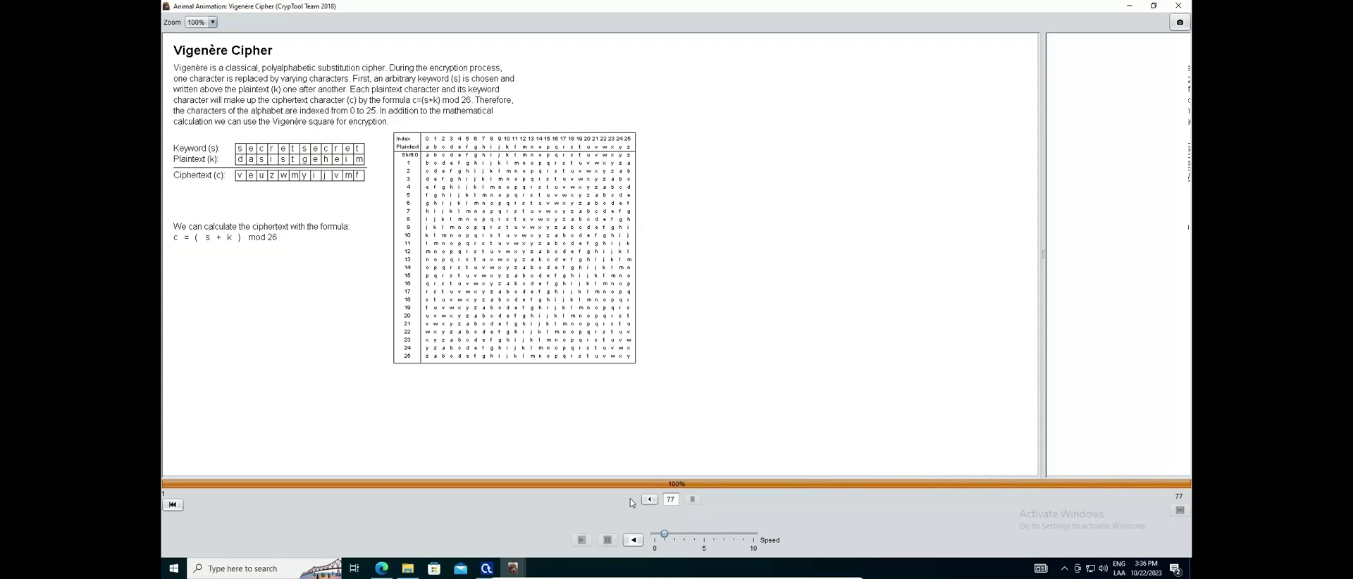
left_click(649, 499)
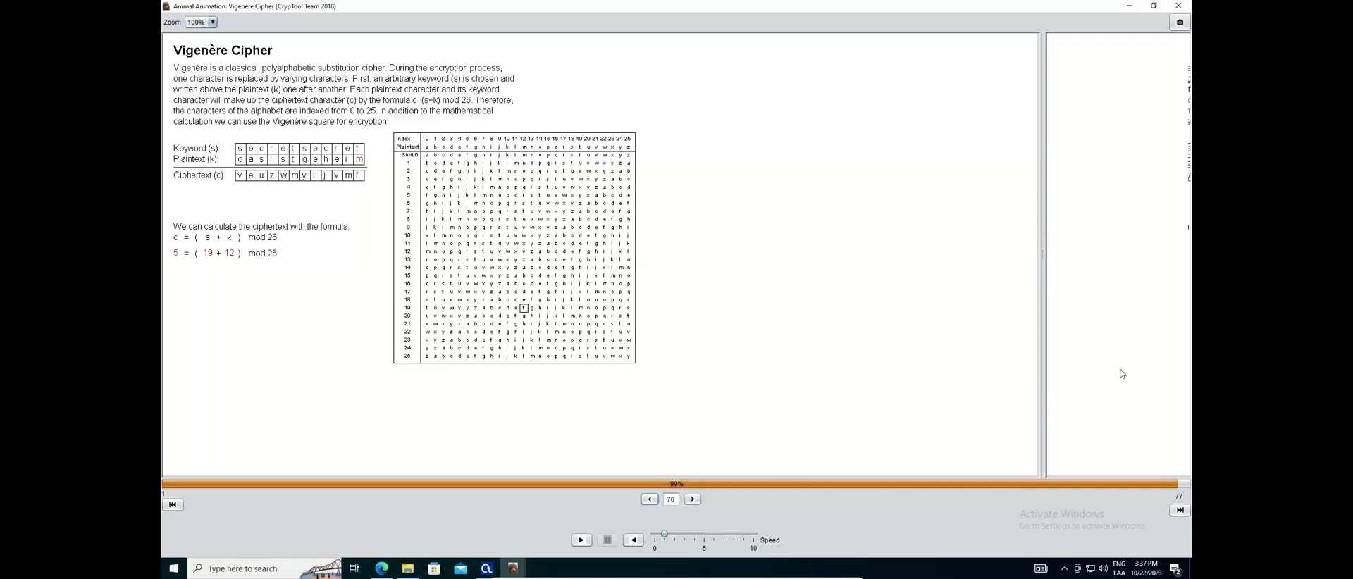
Close the Vigenère animation and Animal Control Center, check the Word guide, and open CrypTool's Open dialog
left_click(1178, 6)
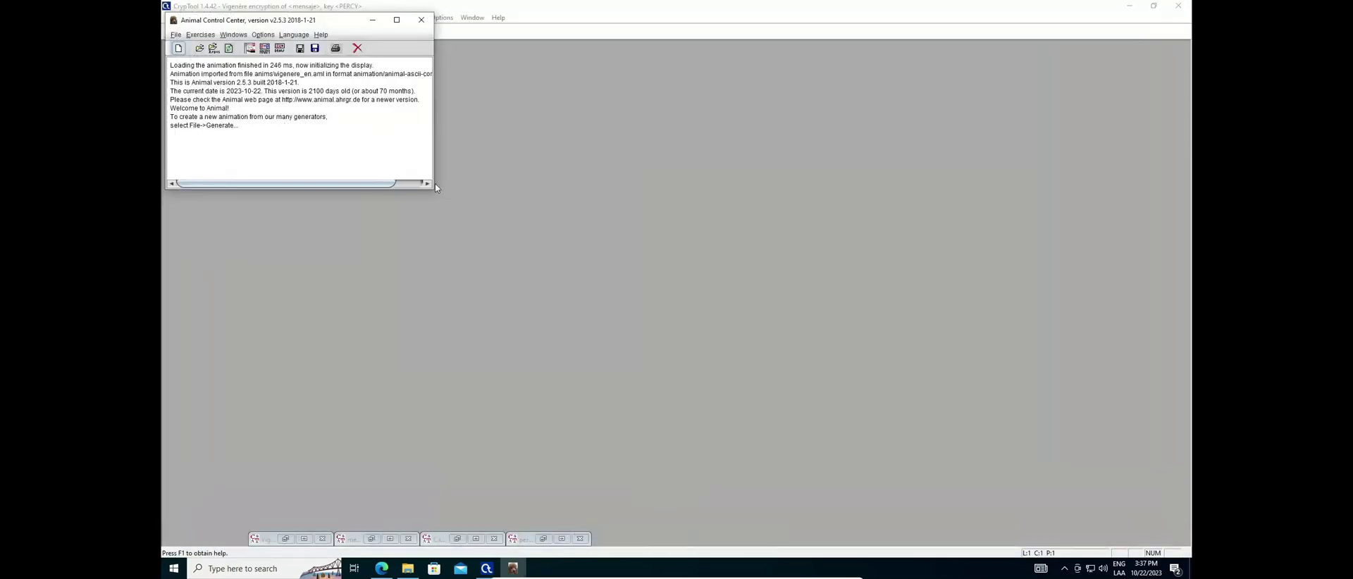
left_click(421, 20)
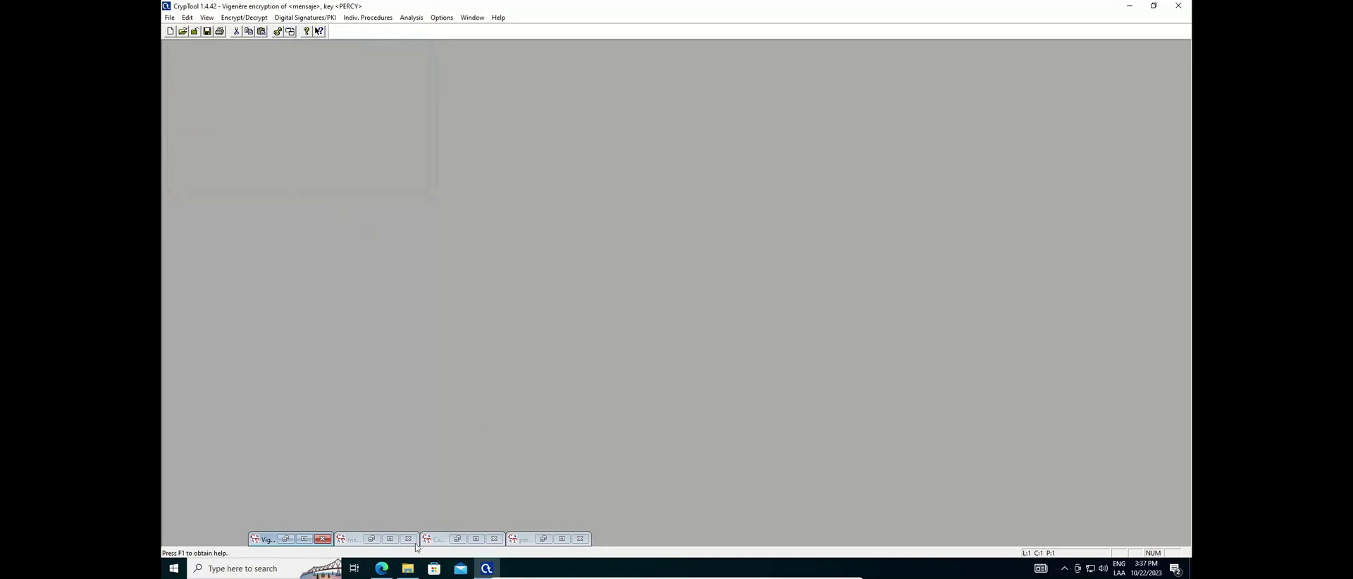
left_click(381, 568)
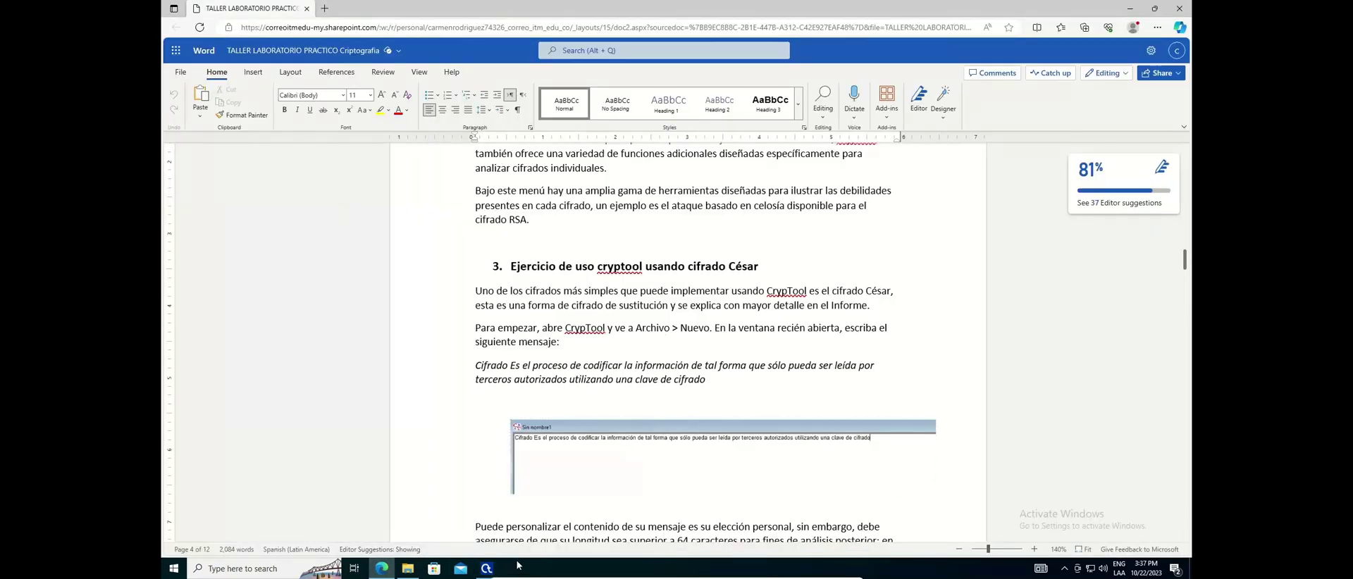
mouse_move(486, 569)
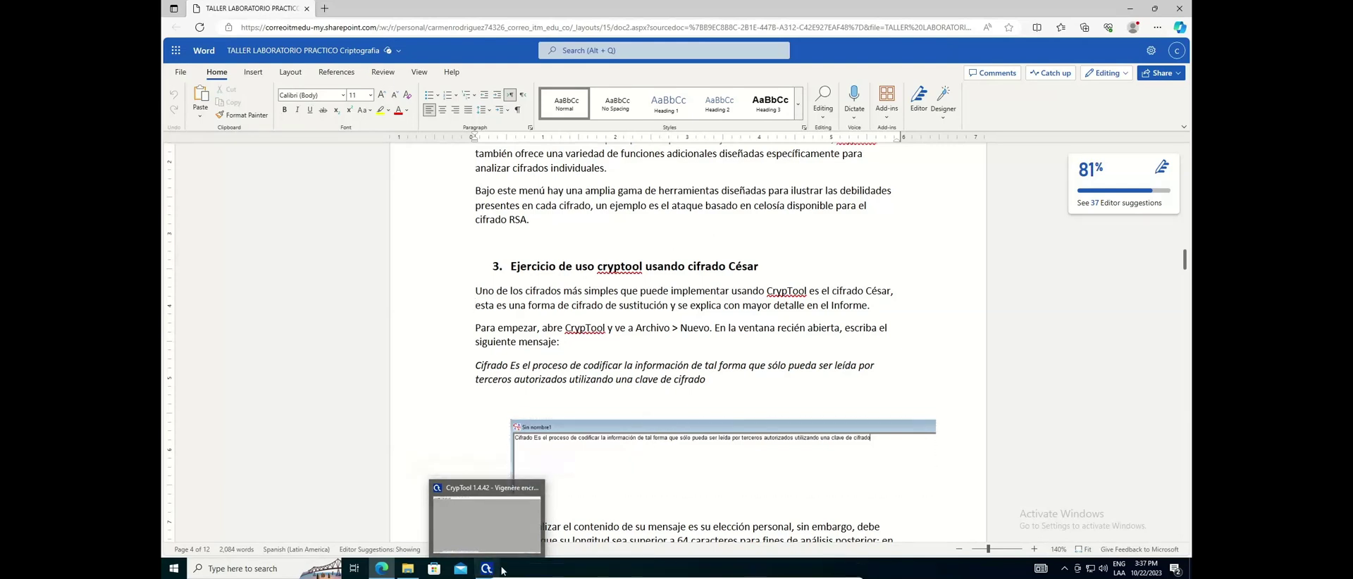
left_click(486, 521)
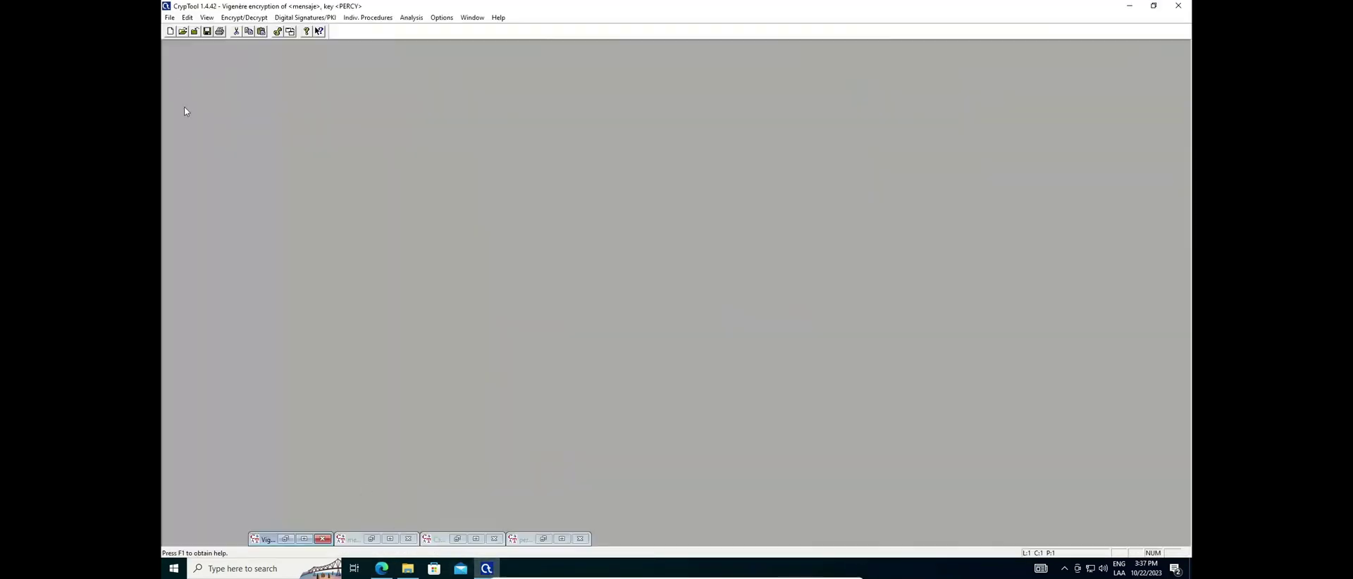
left_click(183, 31)
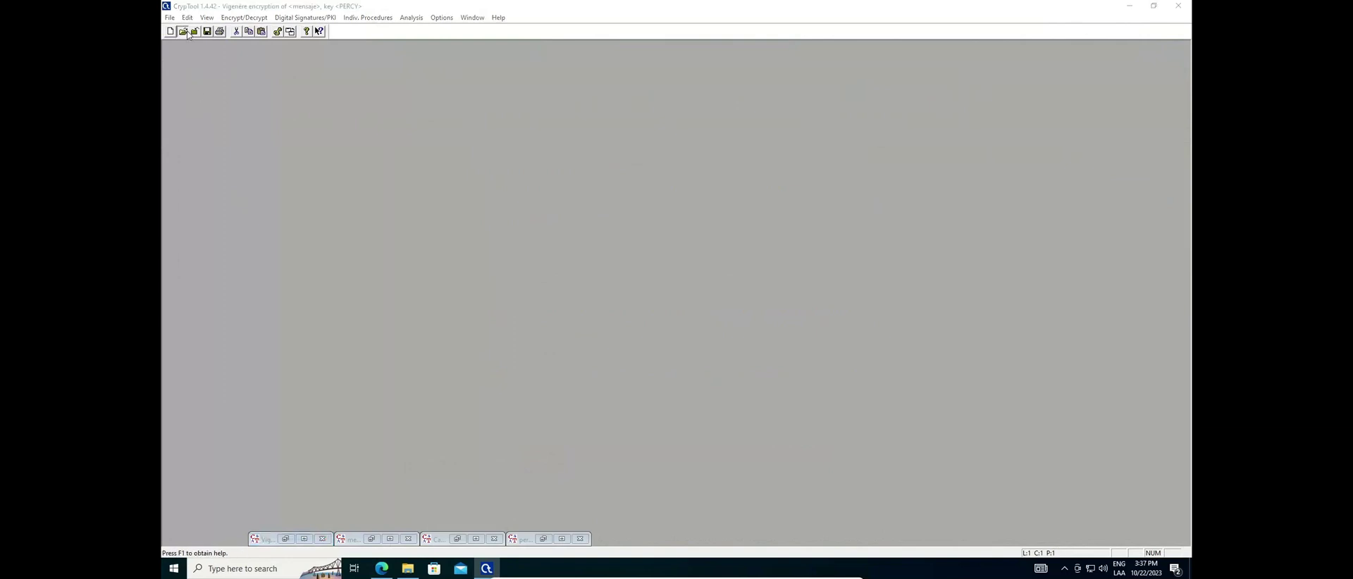
Open the mensaje file from Downloads and close the old Vigenère encryption window
left_click(380, 202)
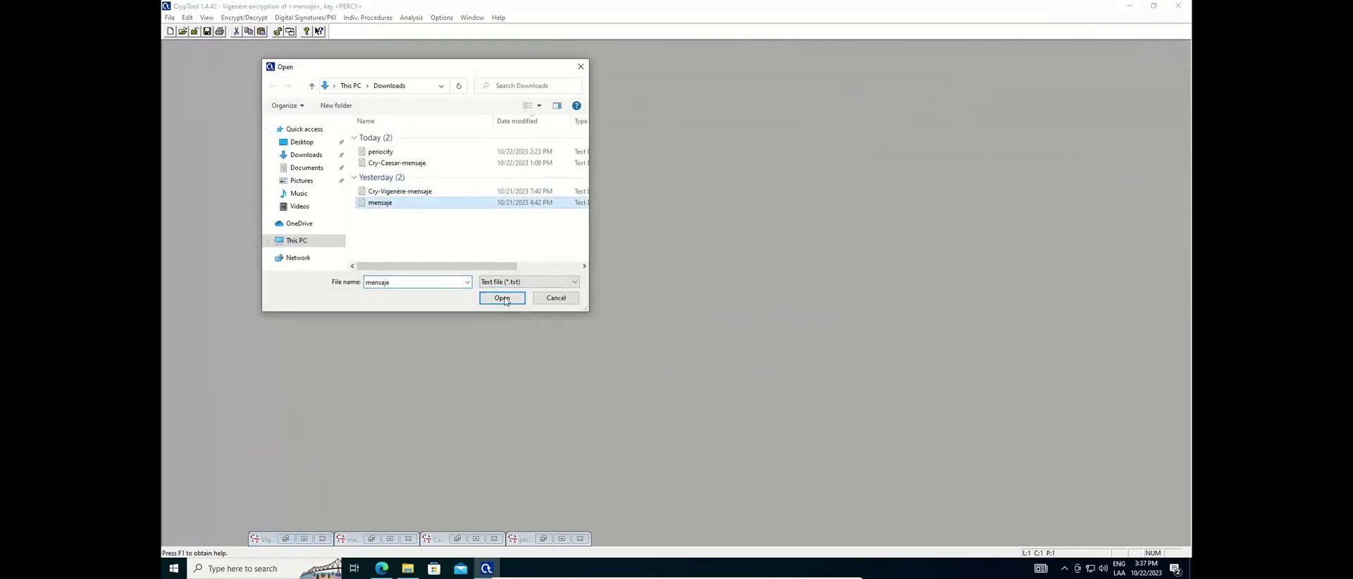
left_click(503, 299)
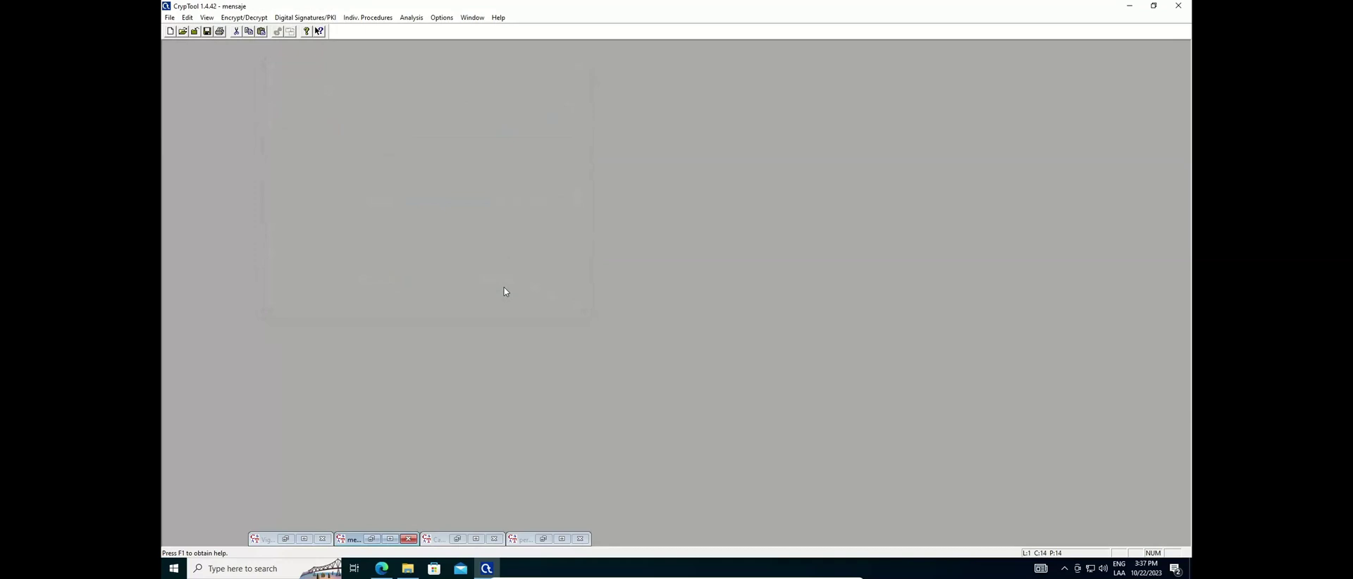
left_click(287, 540)
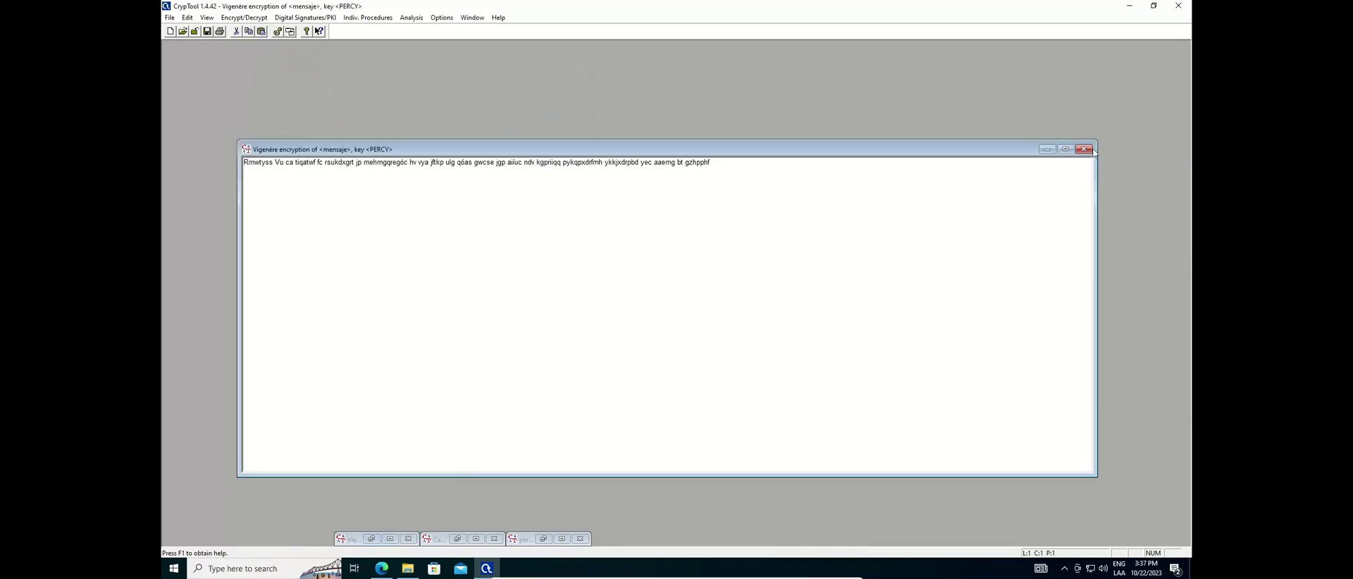
left_click(1085, 149)
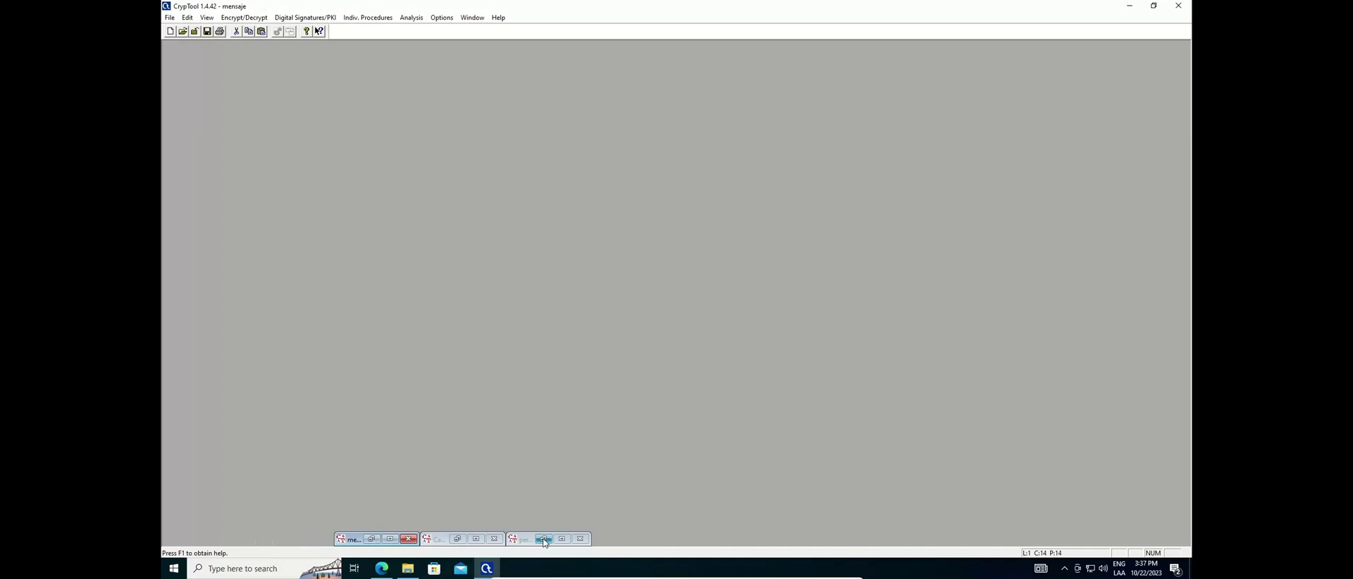
Minimize the periocity window and bring the mensaje text to the front
left_click(543, 539)
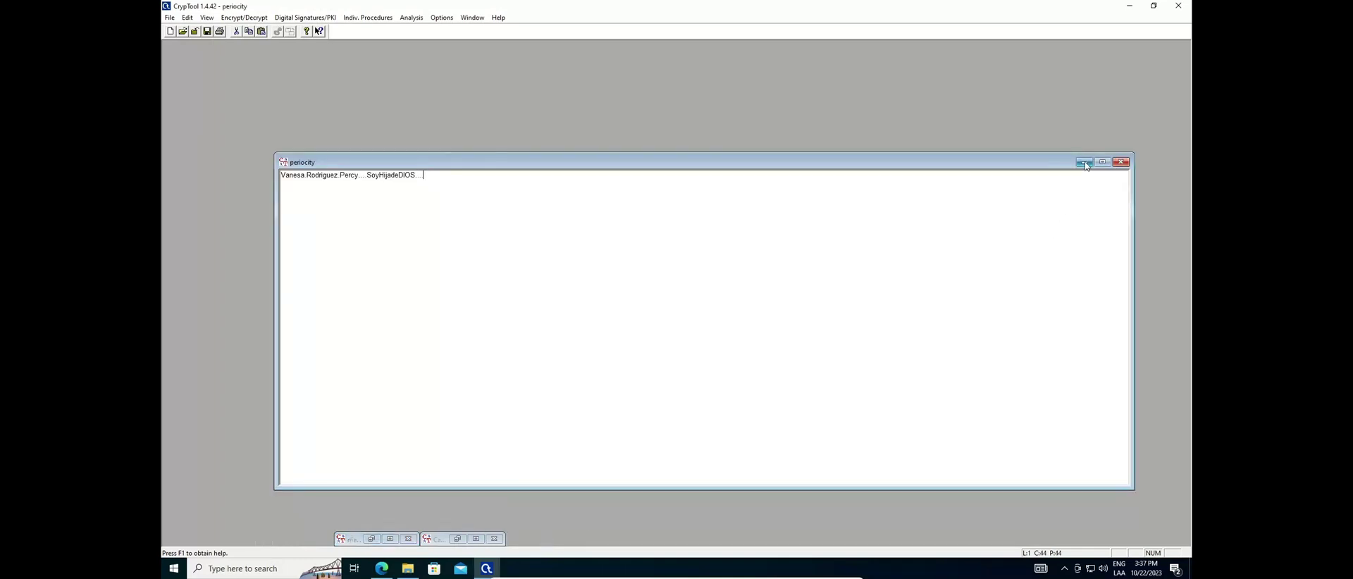
left_click(1085, 163)
left_click(372, 539)
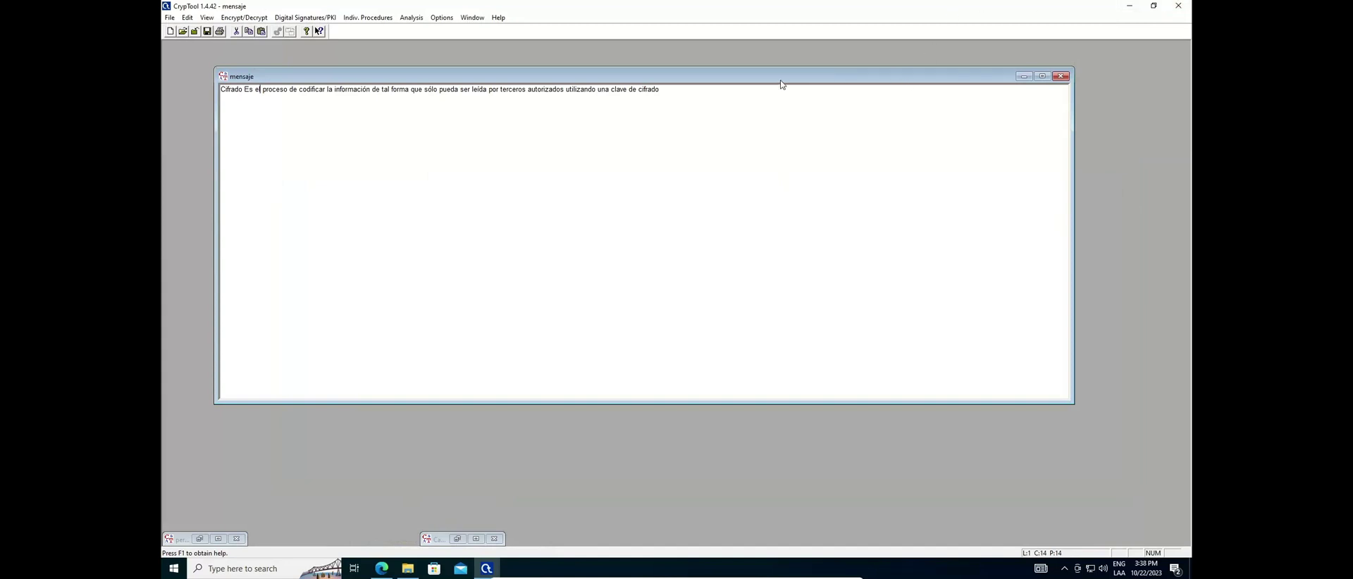
Caesar-encrypt the mensaje text with key B (shift 1)
mouse_move(781, 83)
left_mouse_down()
mouse_move(669, 82)
mouse_move(757, 88)
left_mouse_up()
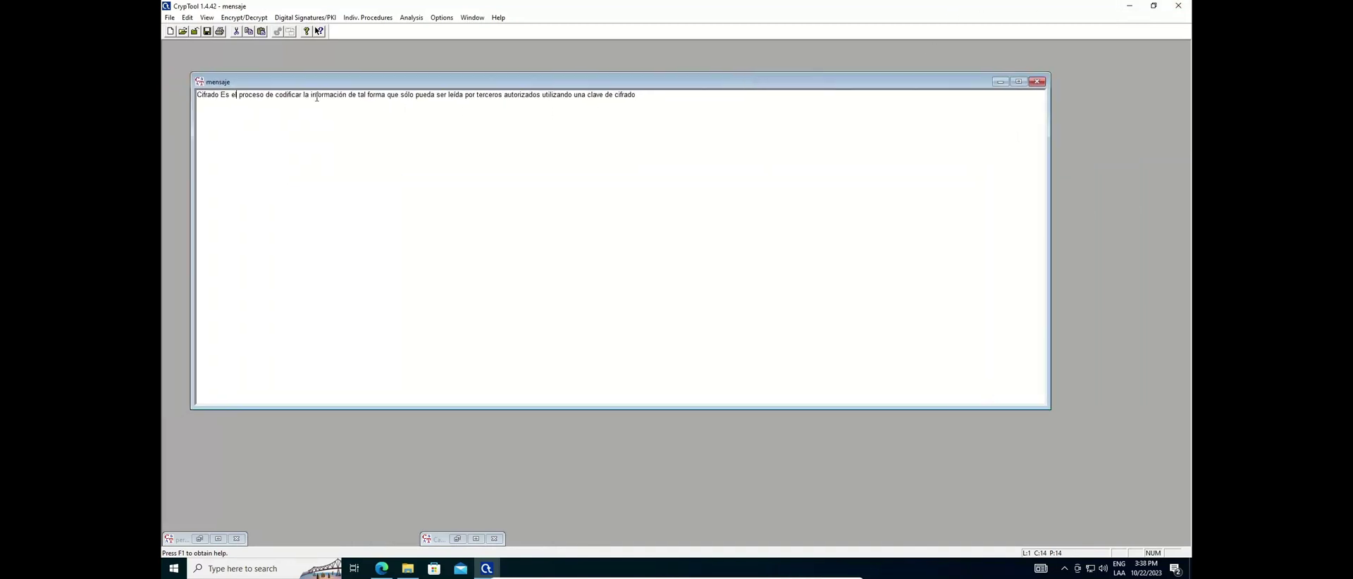
left_click(244, 18)
mouse_move(246, 32)
left_click(368, 31)
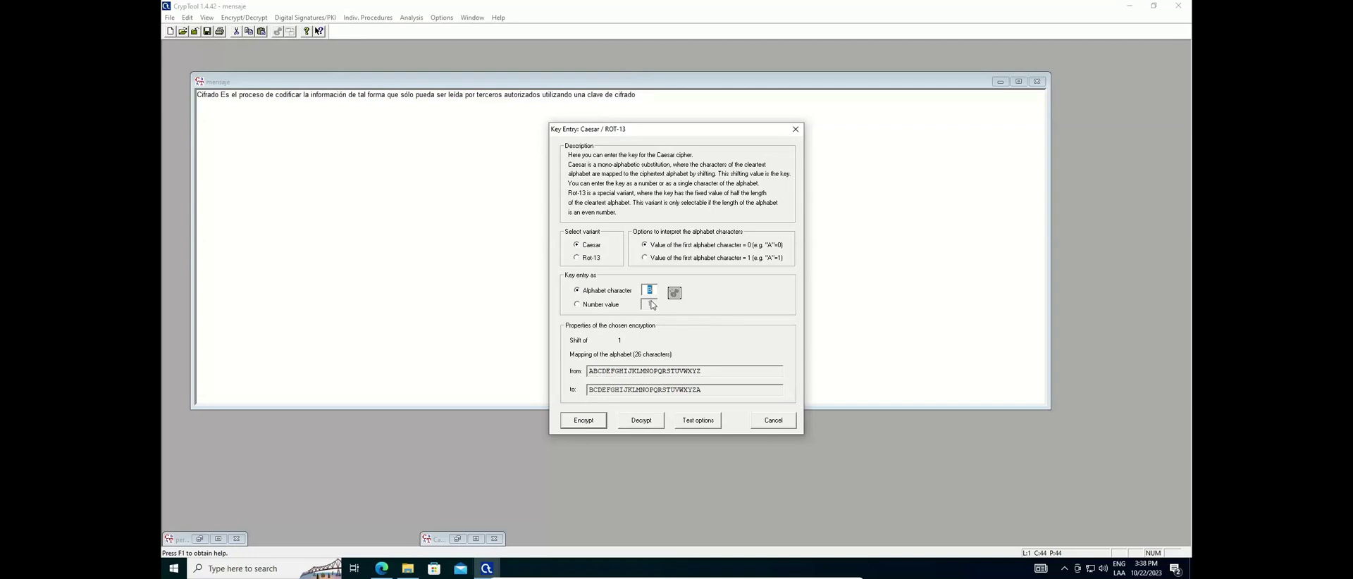
left_click(594, 421)
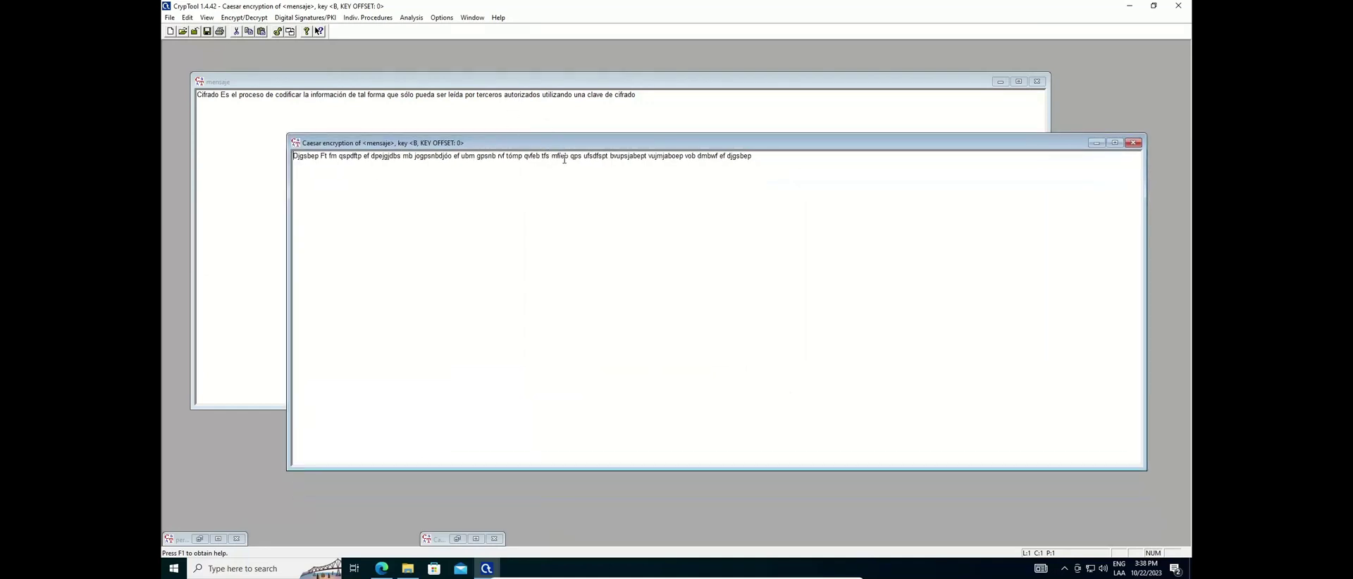
Create an ASCII histogram of the Caesar ciphertext
left_click(564, 156)
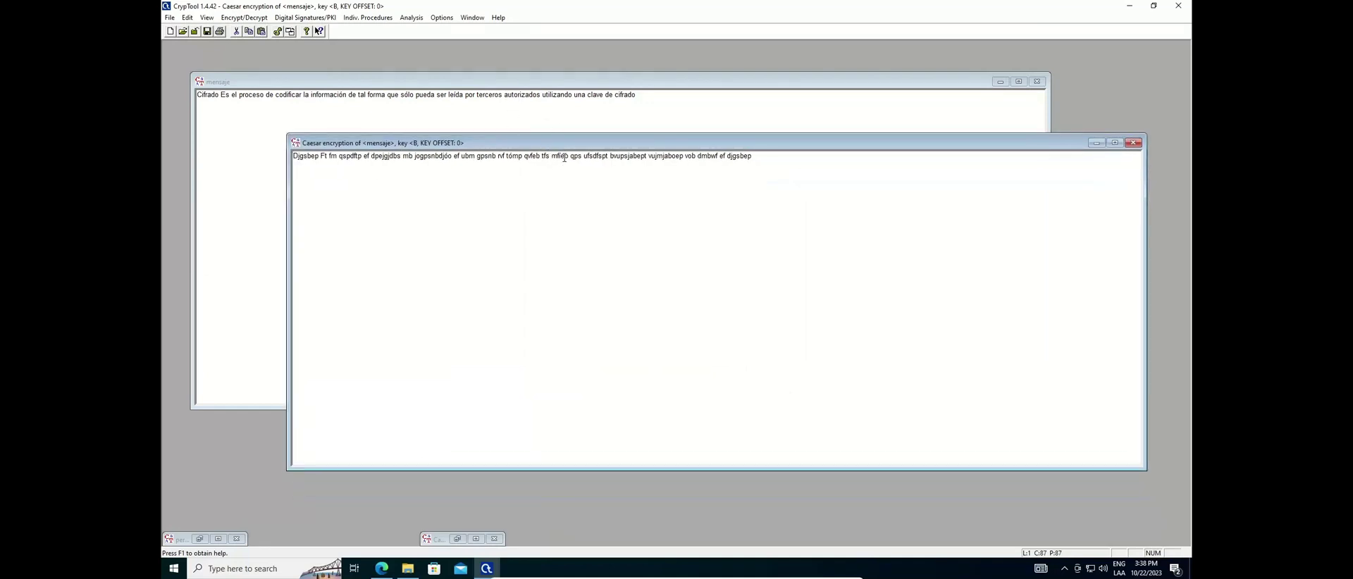
left_click(414, 19)
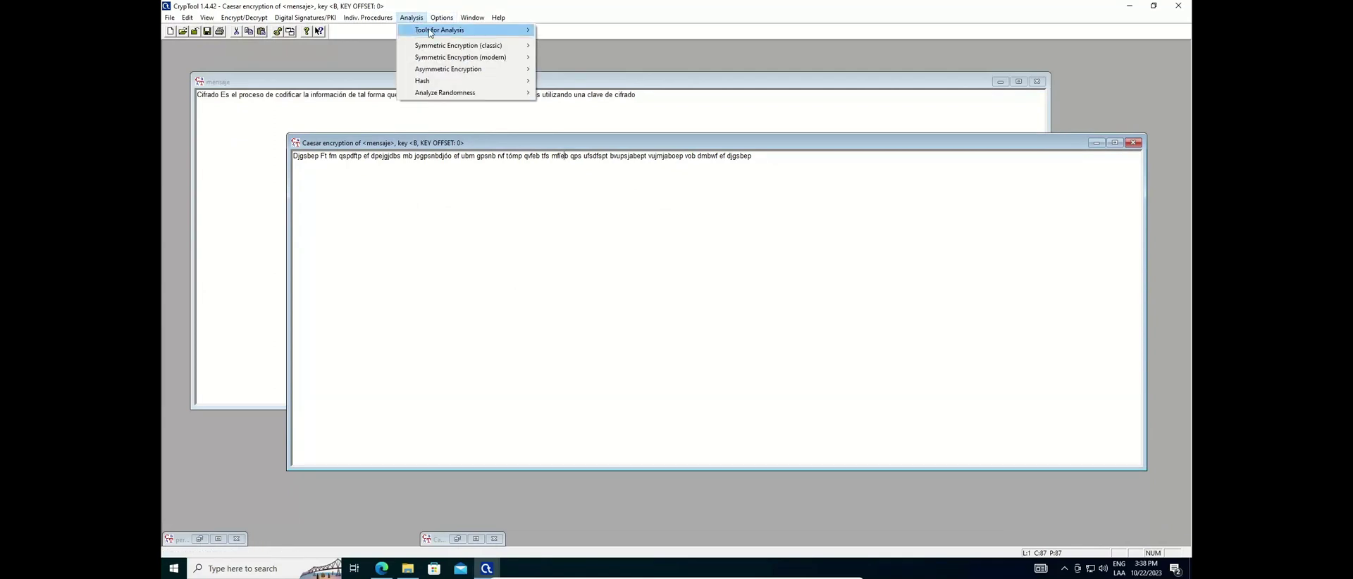
mouse_move(431, 32)
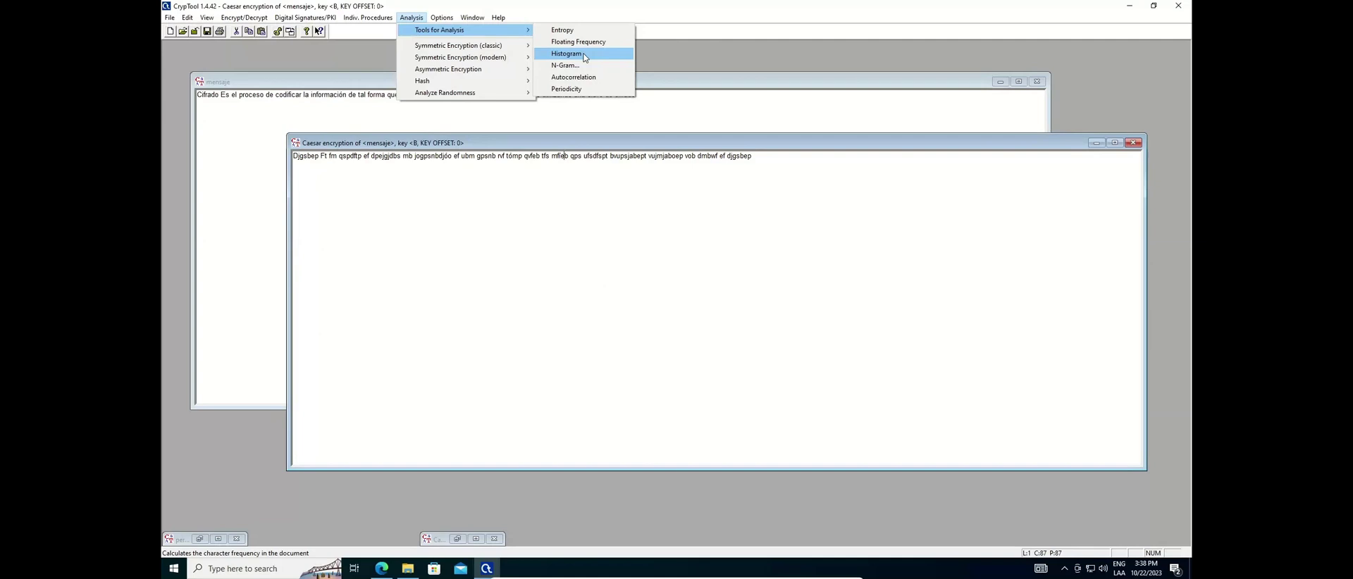
left_click(584, 55)
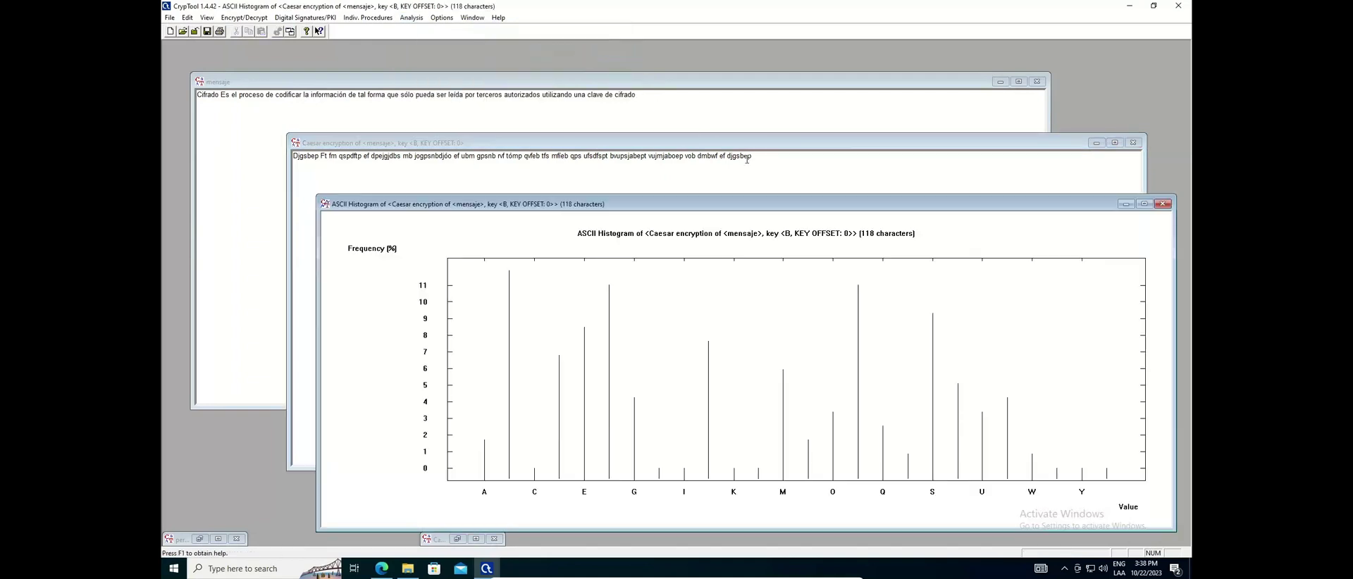
Place the histogram just below the Caesar text and bring the mensaje plaintext to the front
left_click_drag(804, 204, 783, 148)
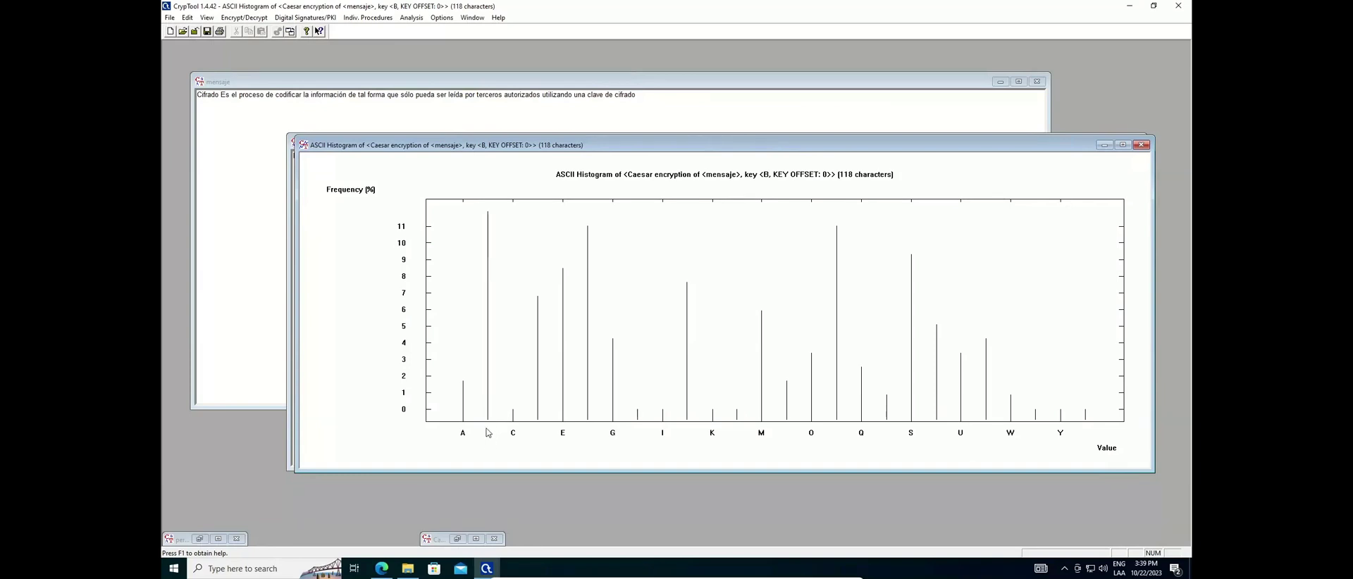
left_click_drag(615, 149, 632, 221)
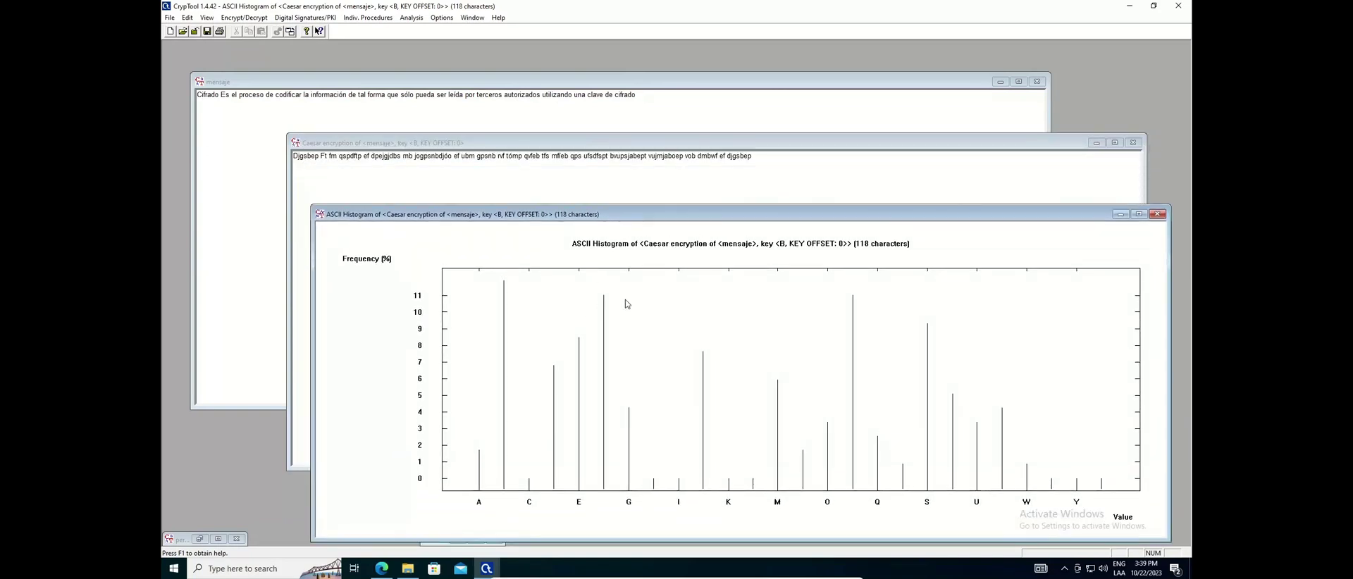
left_click_drag(876, 218, 852, 176)
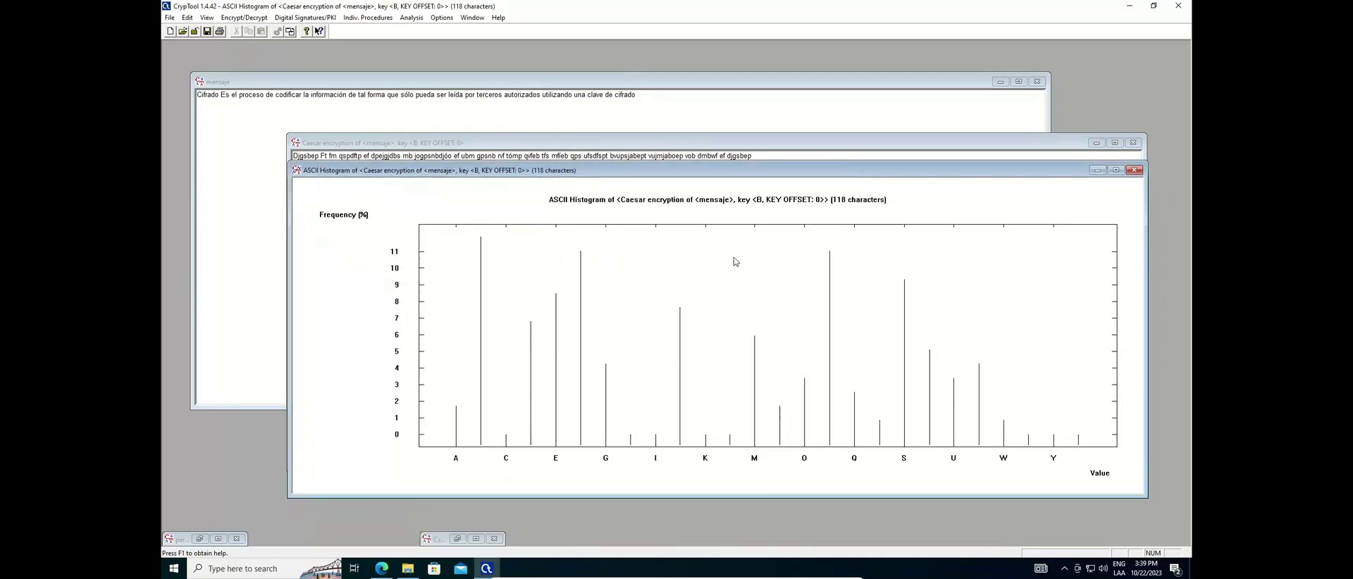
left_click(414, 117)
left_click(416, 96)
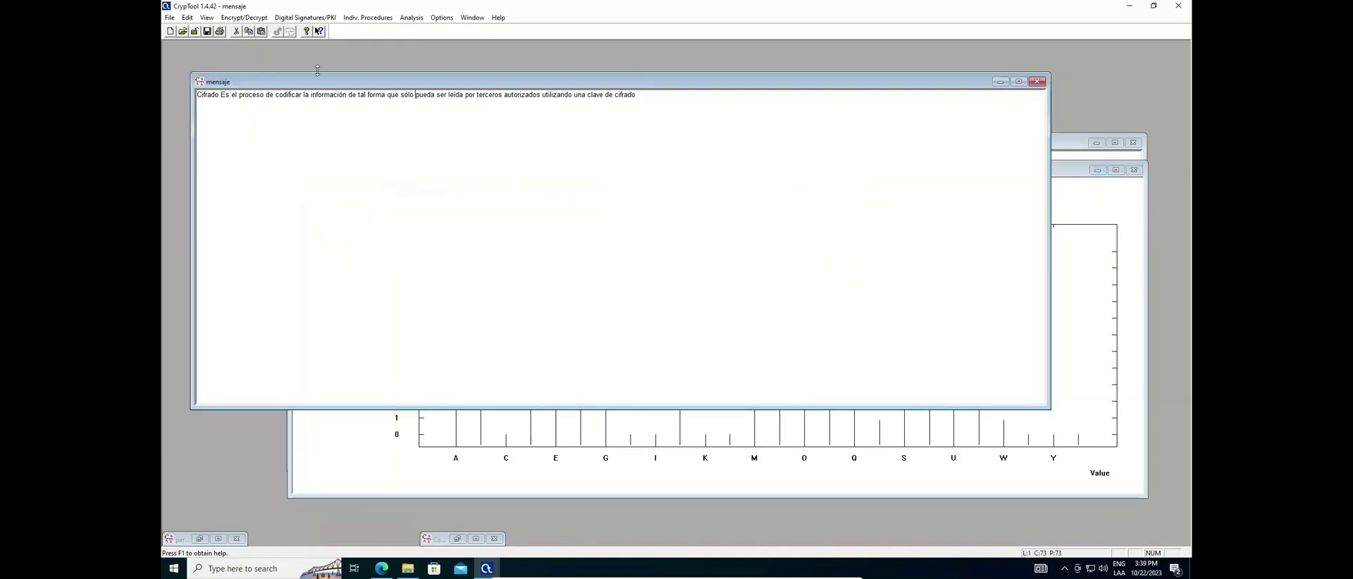
Vigenère-encrypt the mensaje text with the typed key 'PERO'
left_click(247, 18)
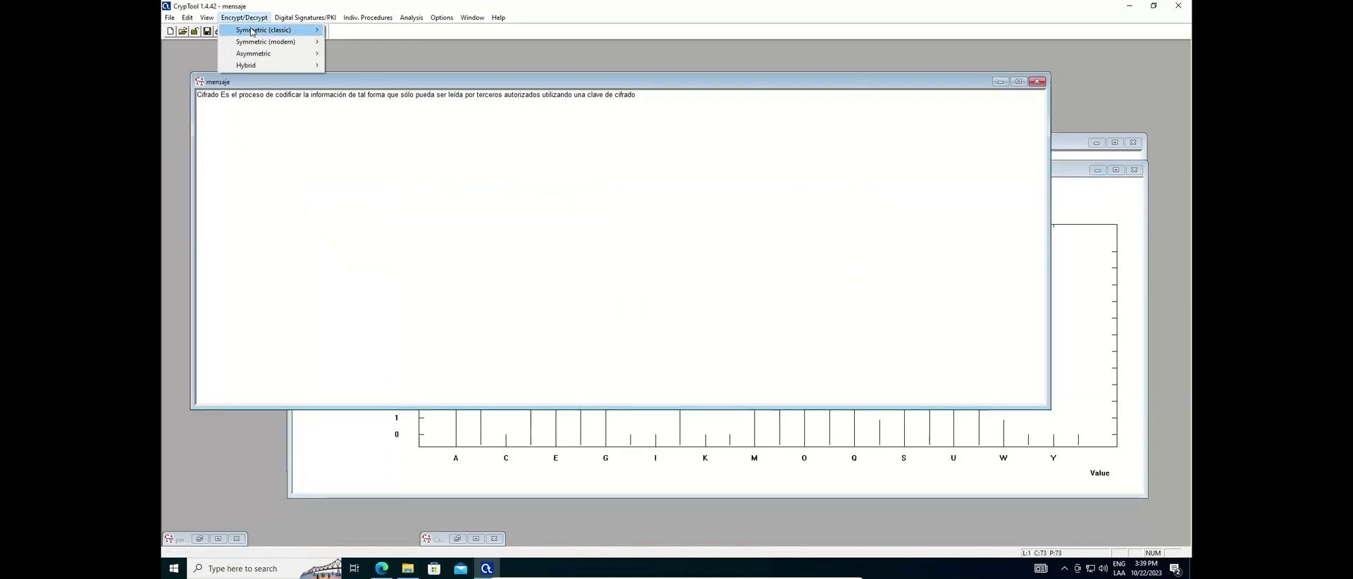
mouse_move(275, 30)
left_click(348, 42)
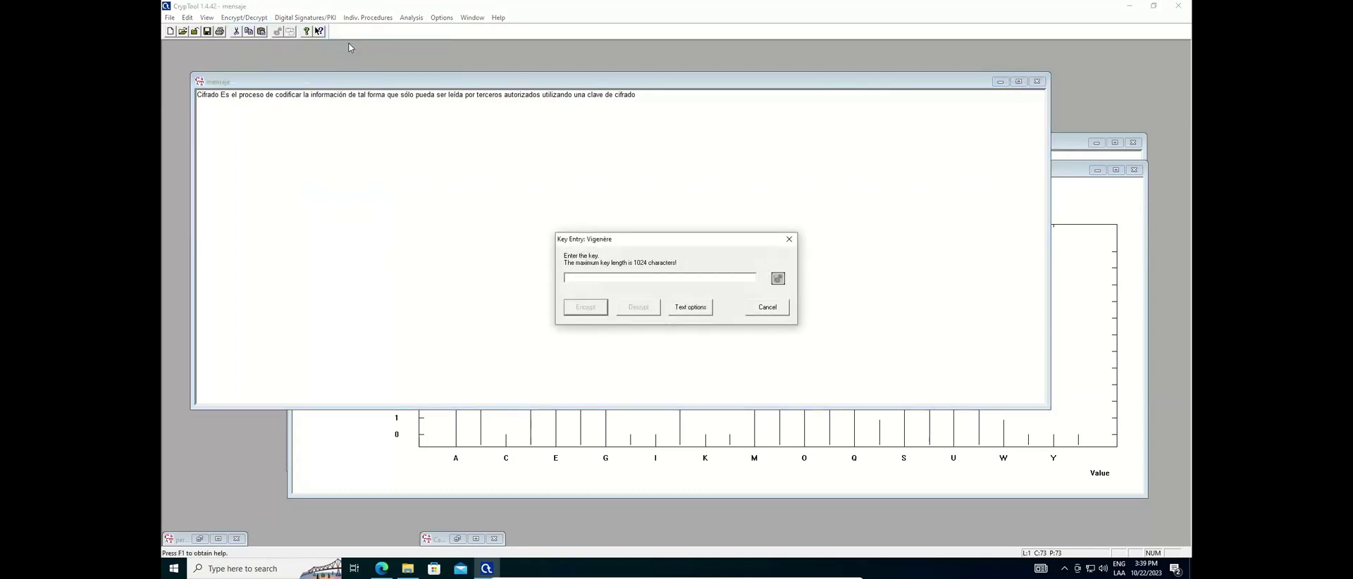
type("PERO")
left_click(585, 308)
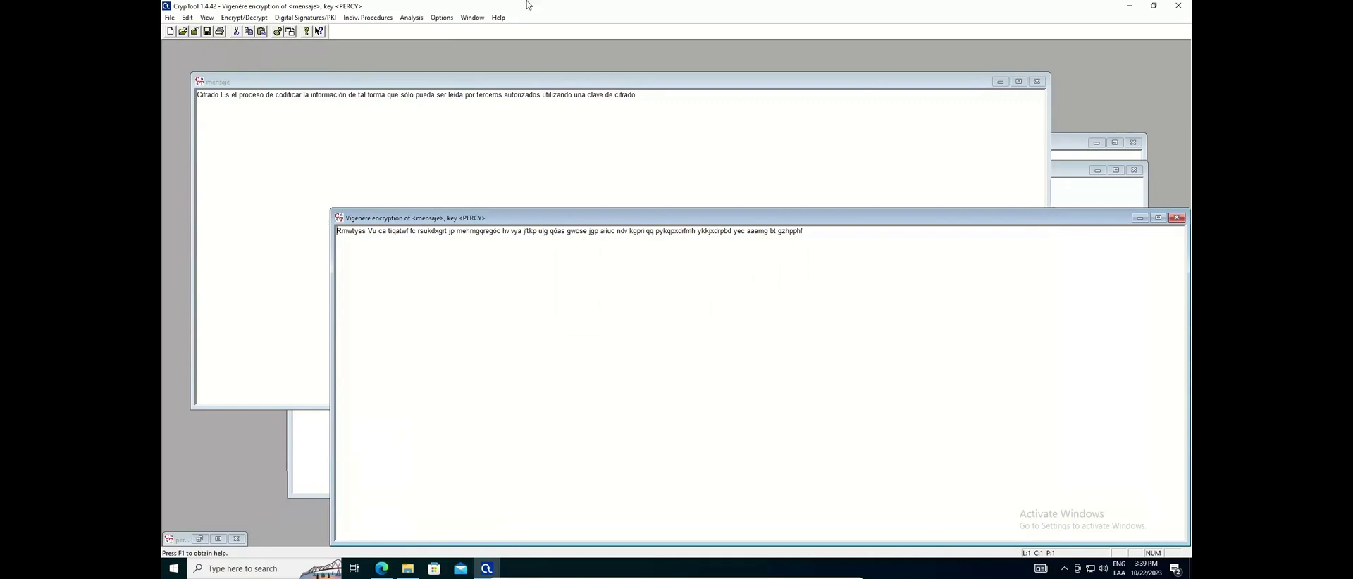
left_click(415, 21)
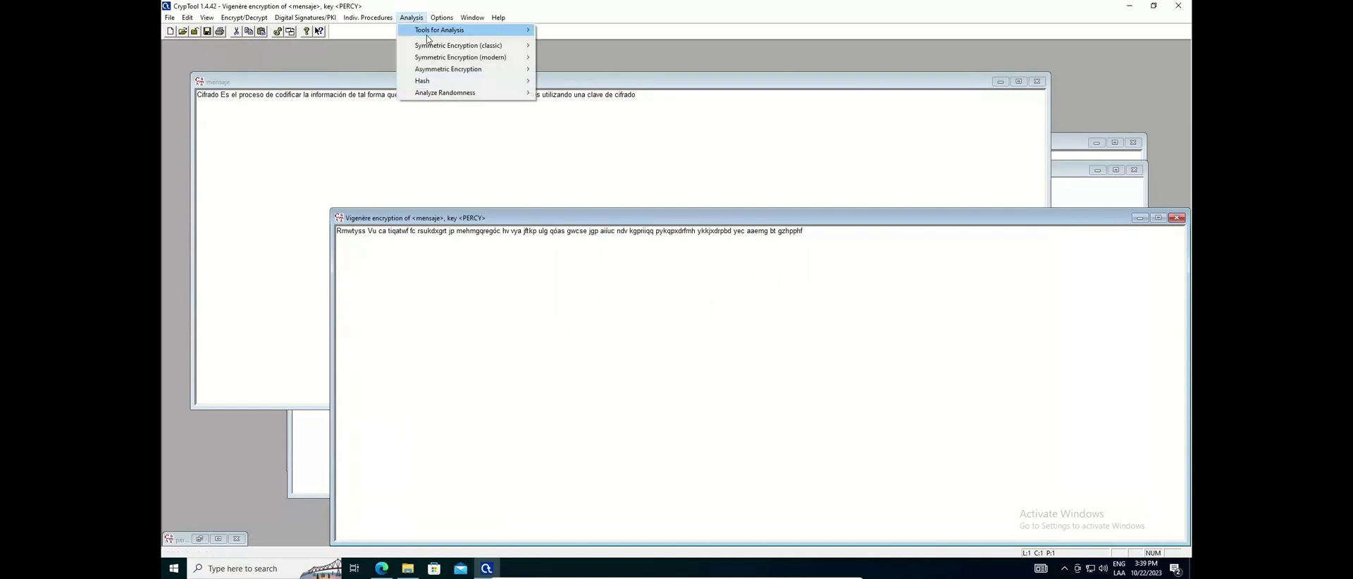
mouse_move(498, 30)
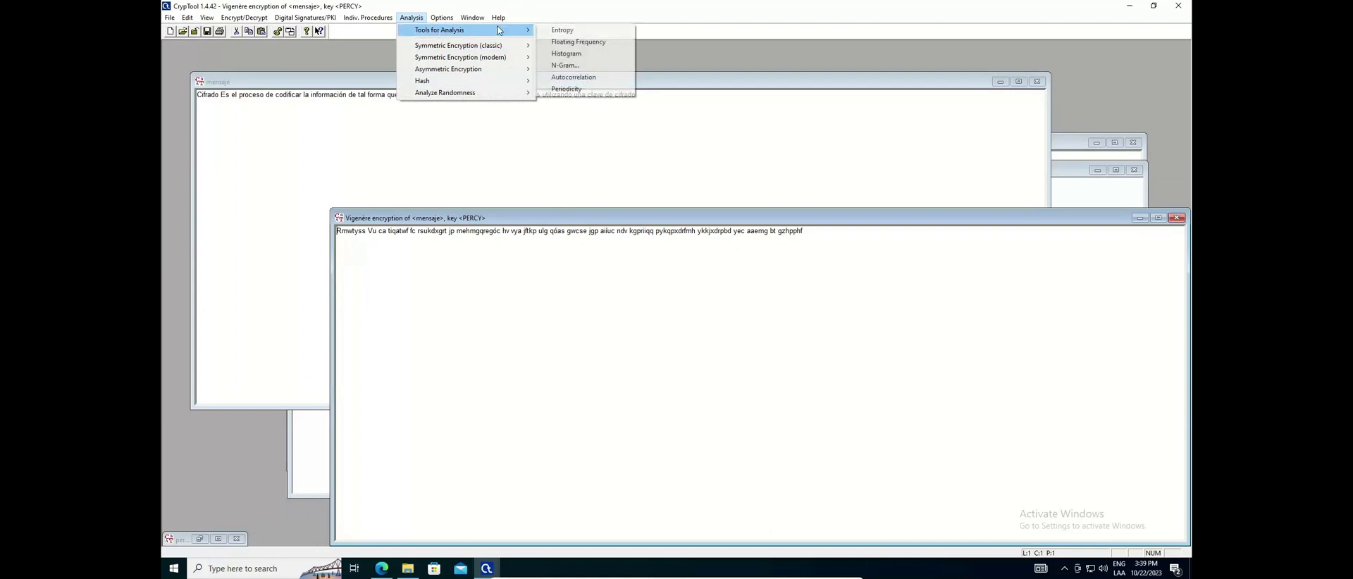
left_click(570, 54)
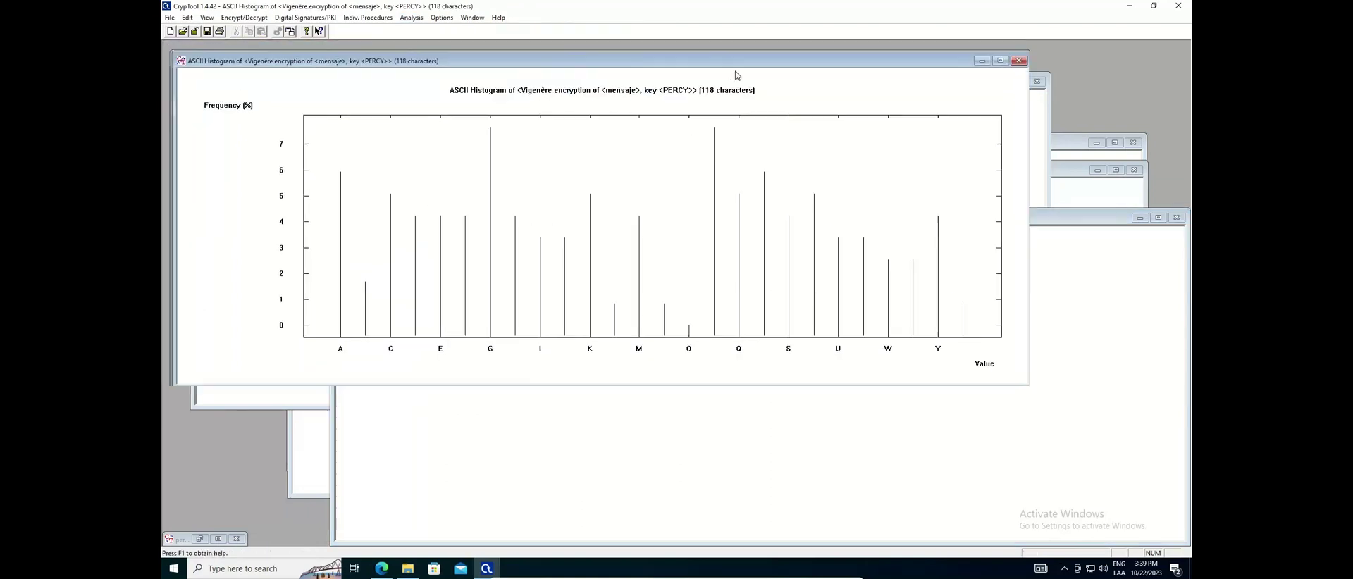
left_click_drag(709, 52, 798, 107)
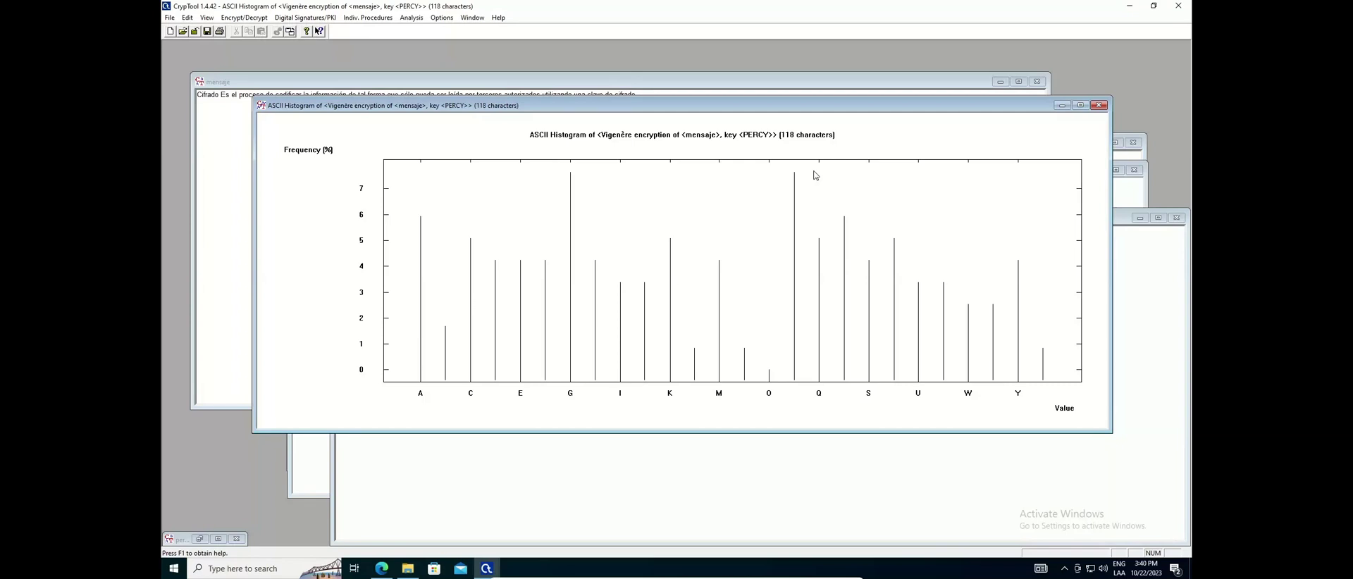
left_click(1099, 105)
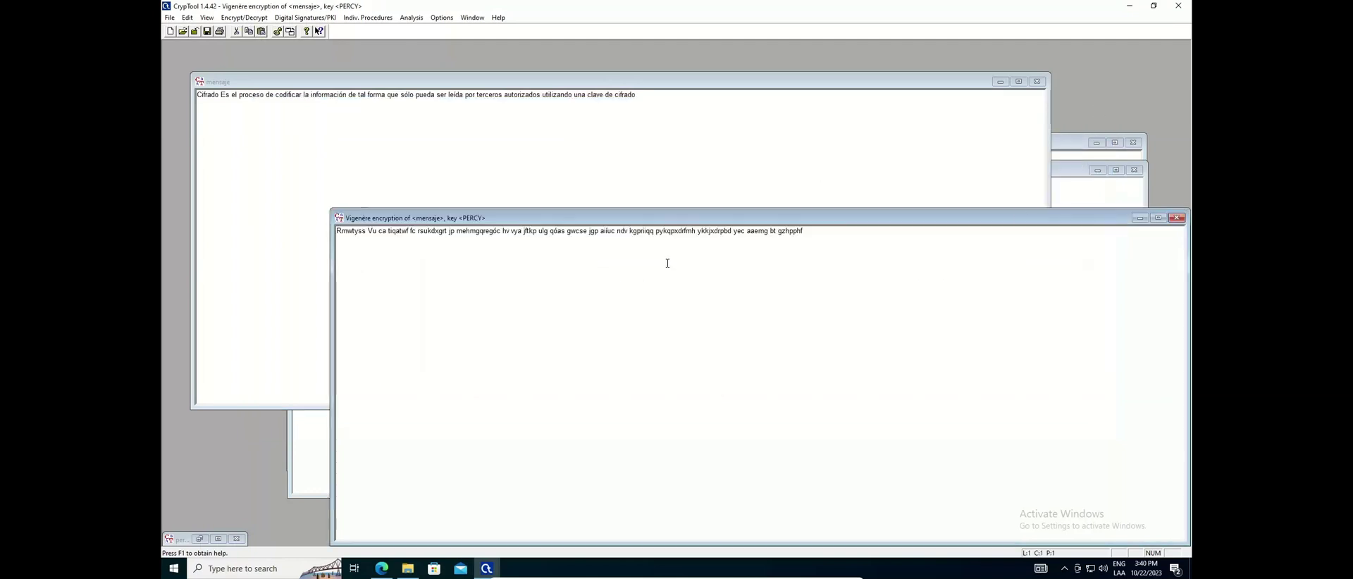
left_click_drag(587, 217, 583, 131)
left_click(1174, 131)
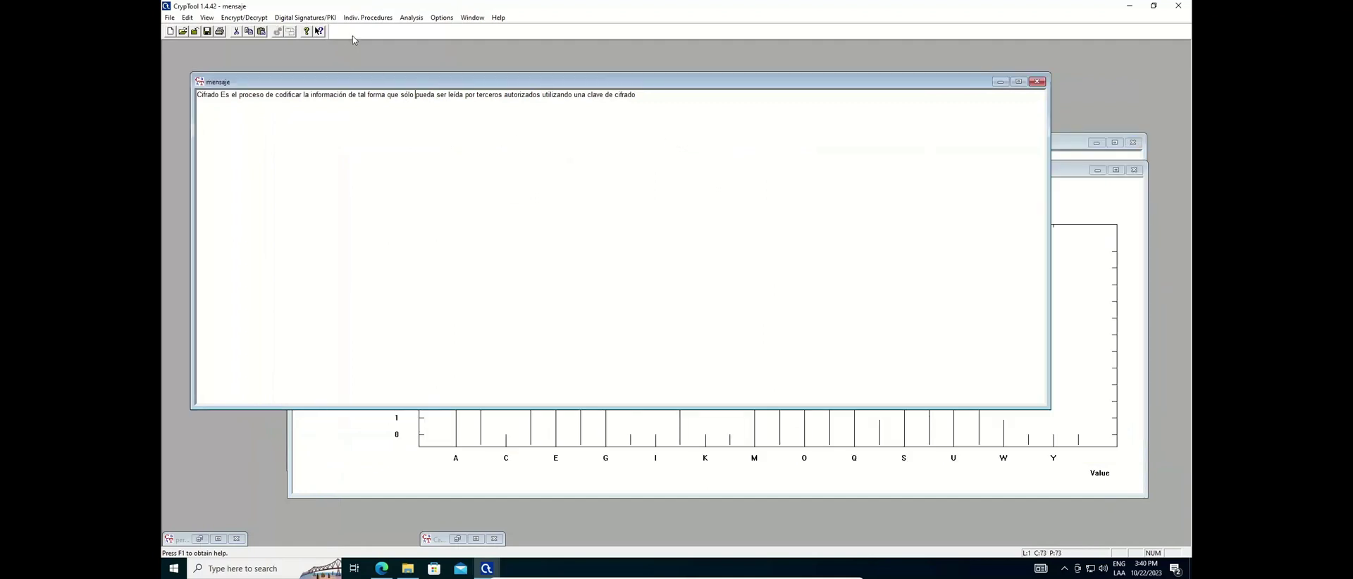
left_click(244, 17)
mouse_move(282, 29)
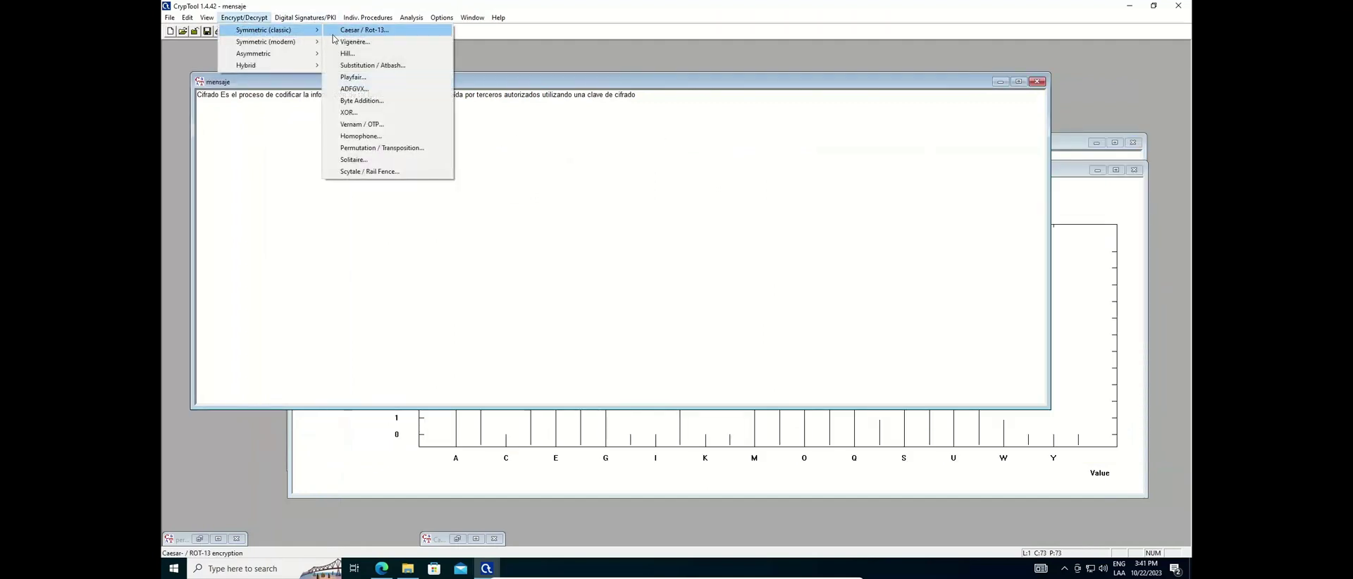
left_click(348, 44)
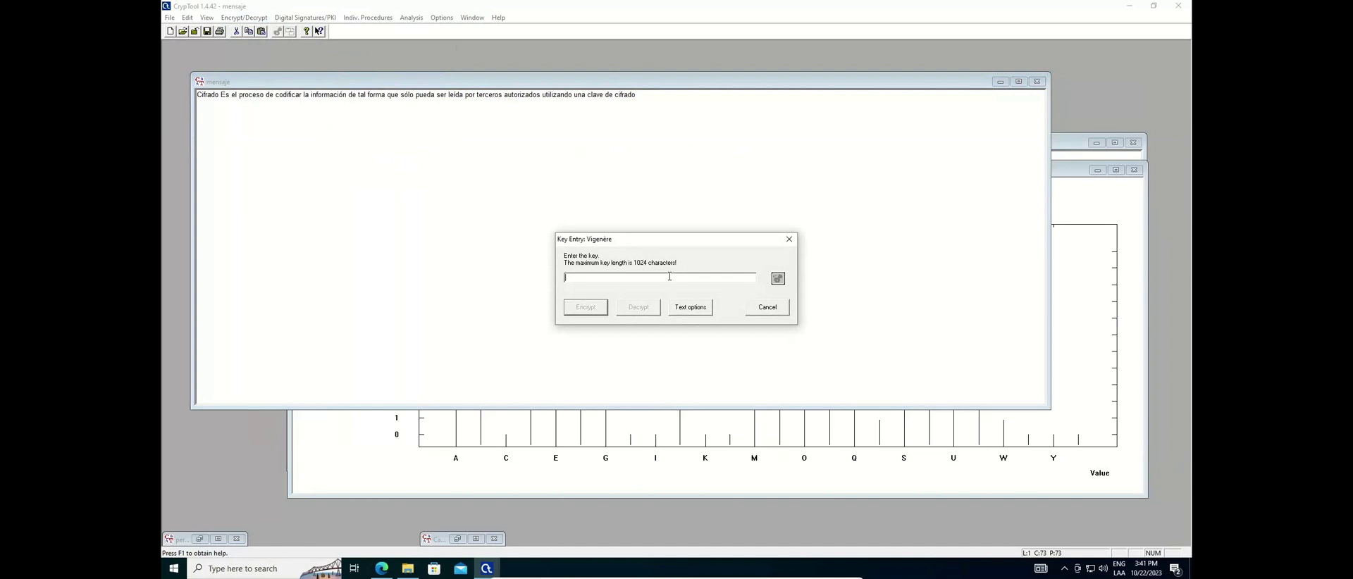
type("LIONELMESSICRISTIANORONALD")
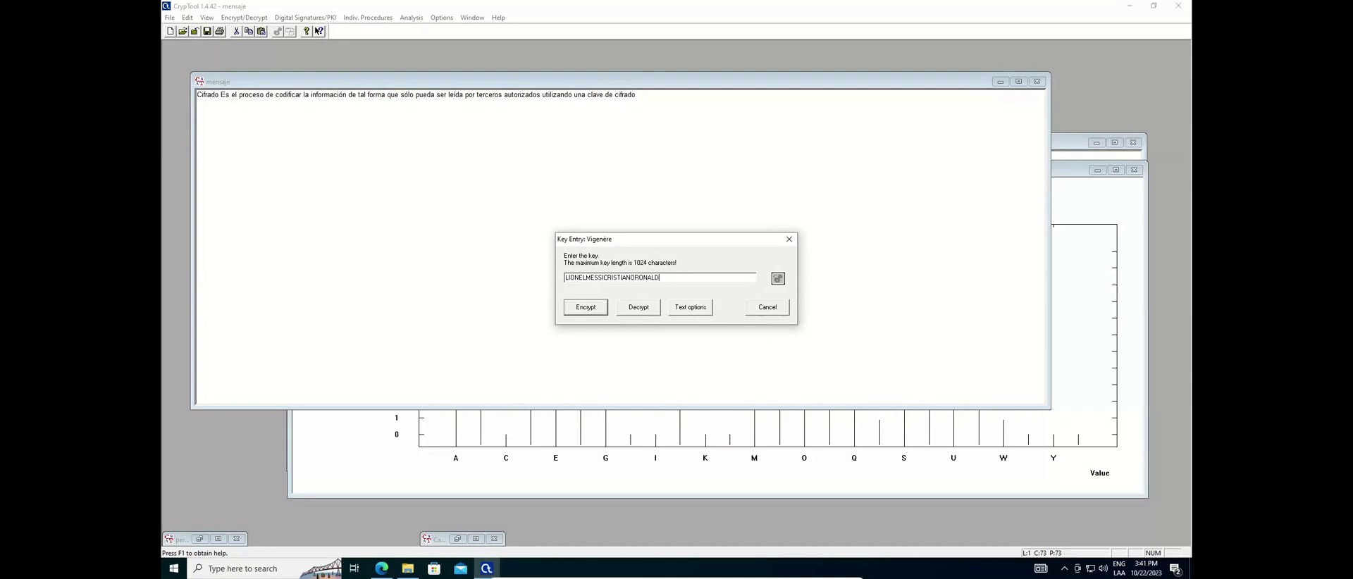
type("OEZEQUIELLAVEZIROMANRIQUELME")
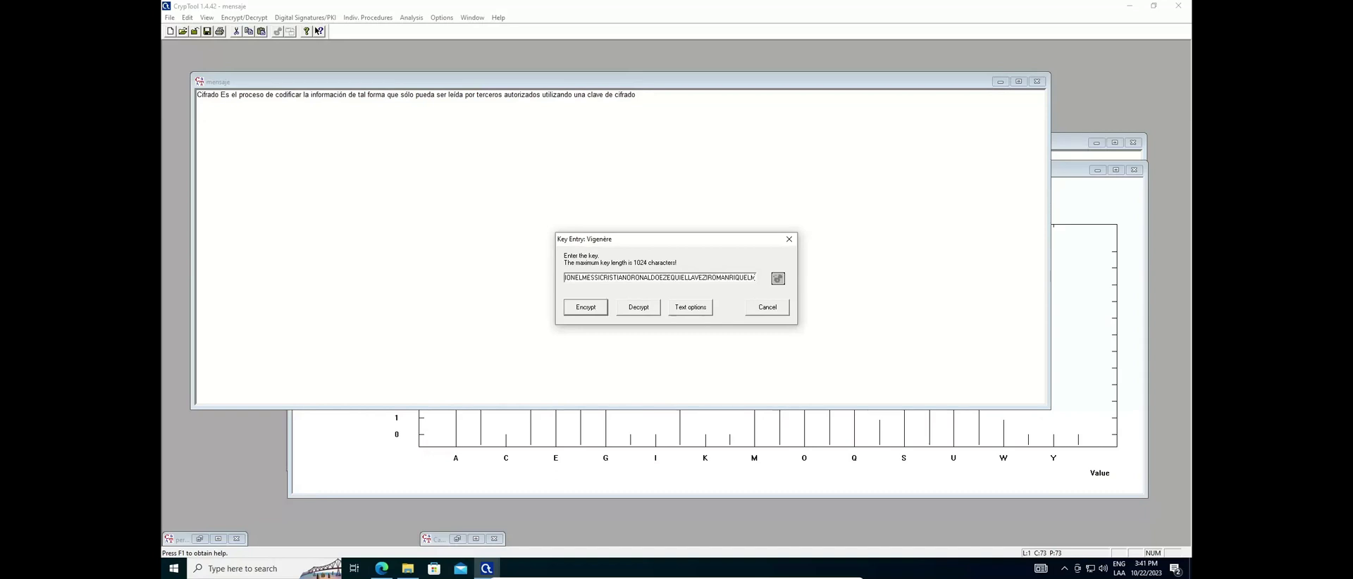
left_click(585, 310)
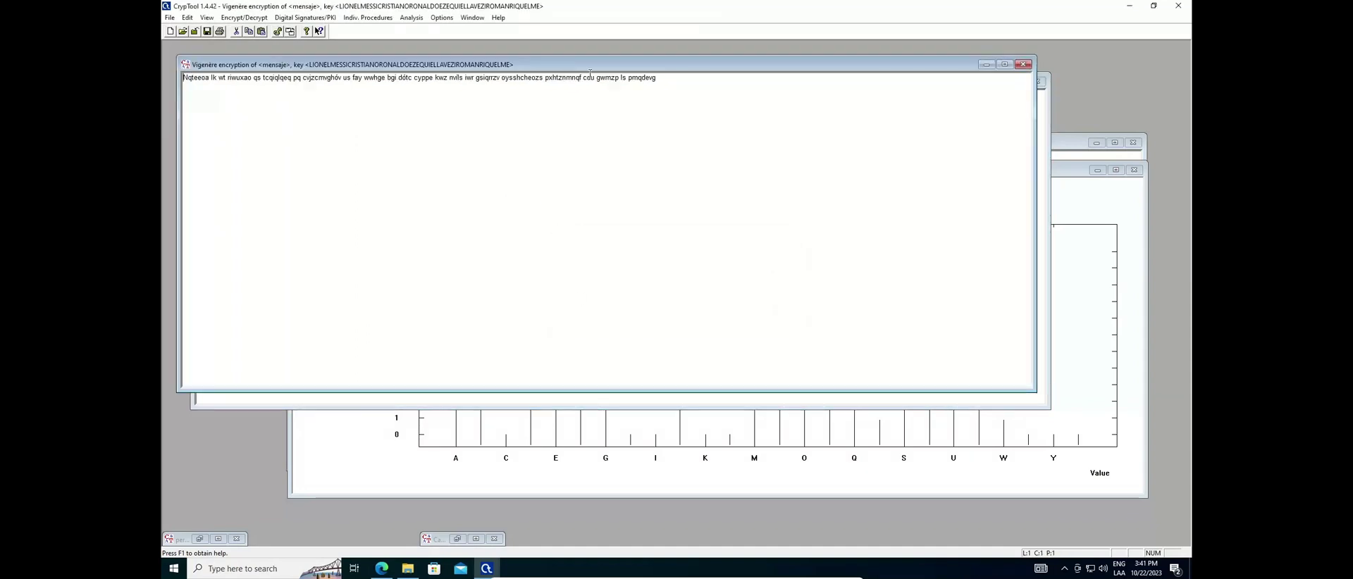
Chart a letter-frequency histogram of the new Vigenère ciphertext, then return to CrypTool from Word
left_click_drag(590, 64, 640, 204)
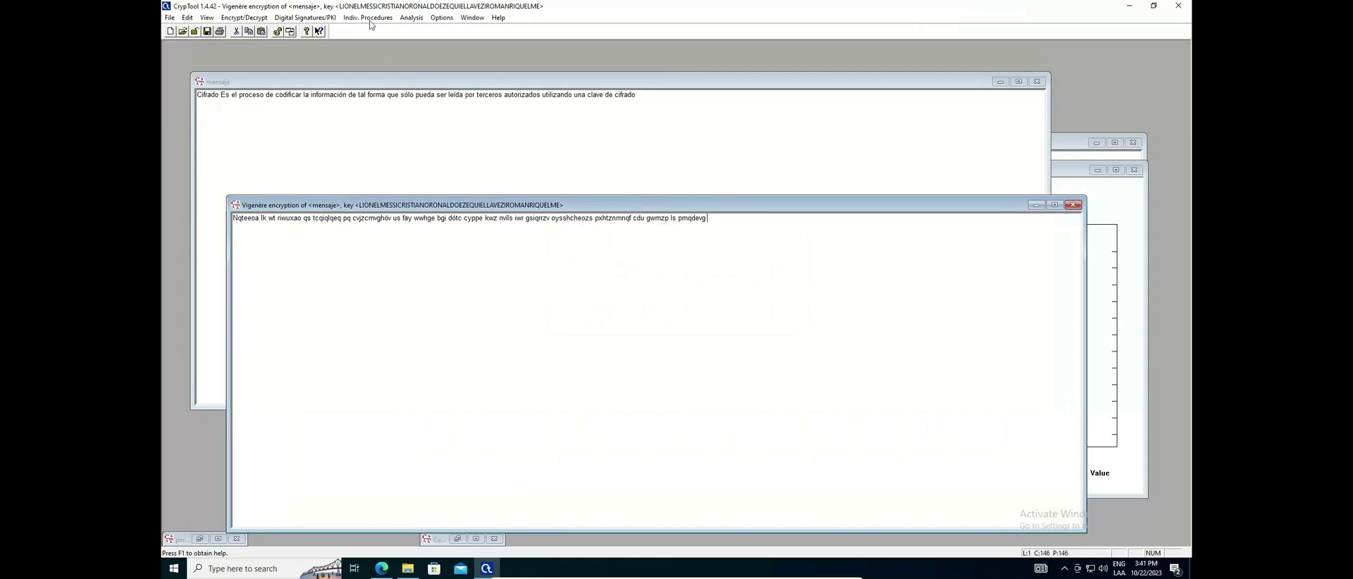
left_click(411, 18)
mouse_move(448, 36)
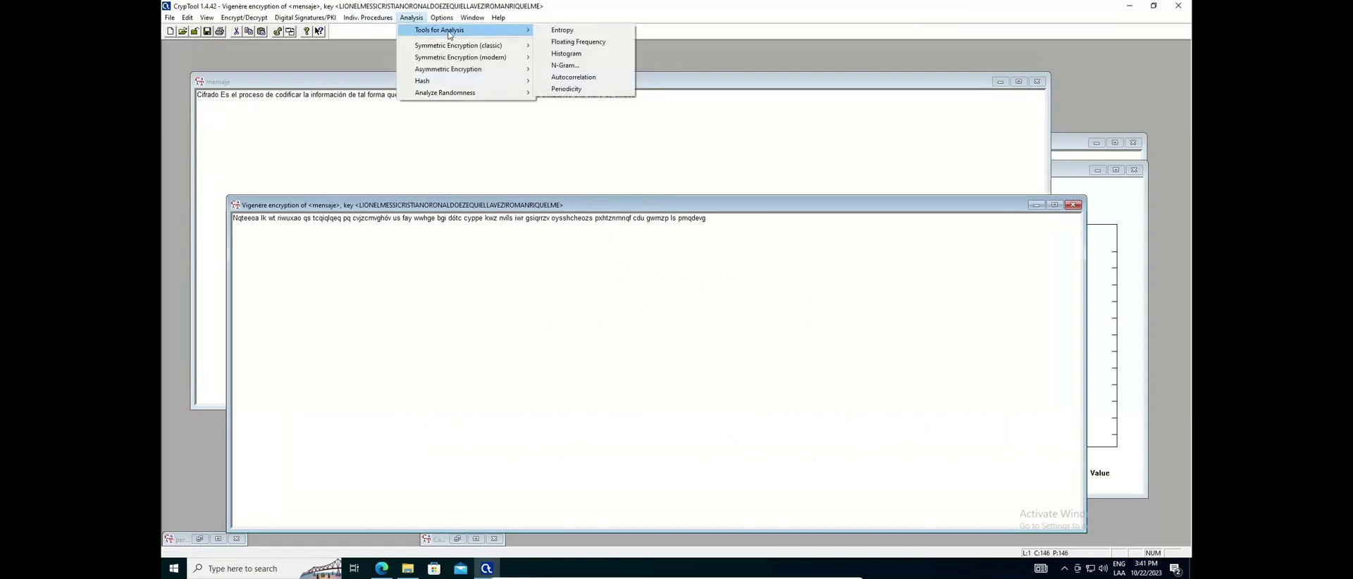
left_click(581, 54)
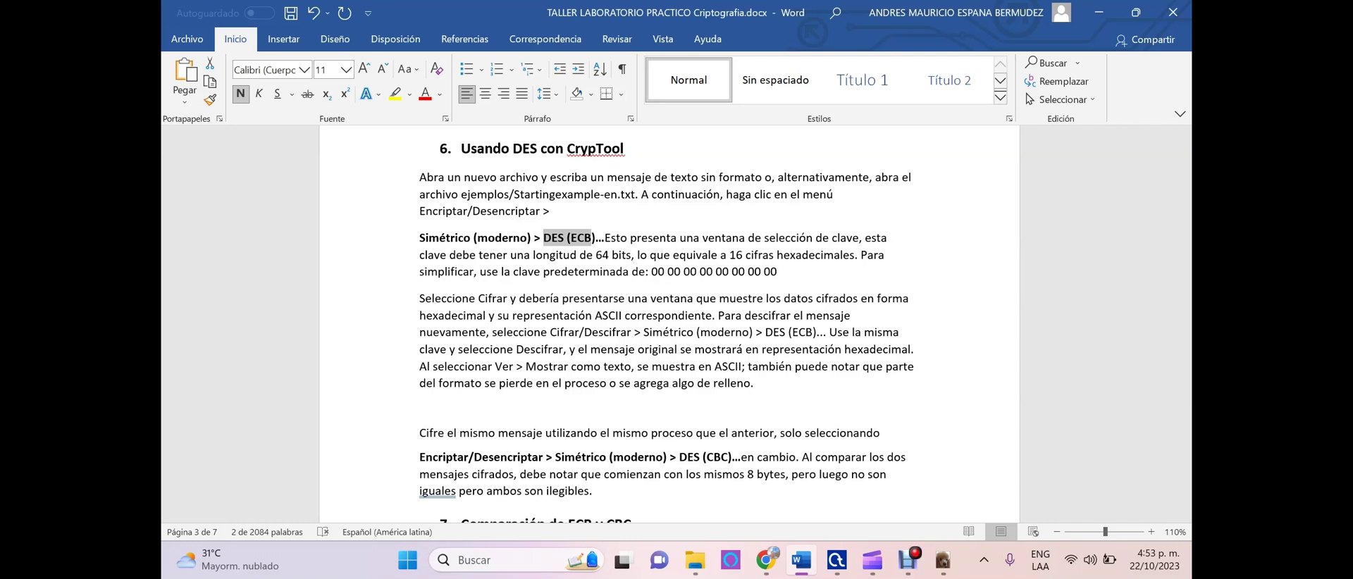
left_click(836, 560)
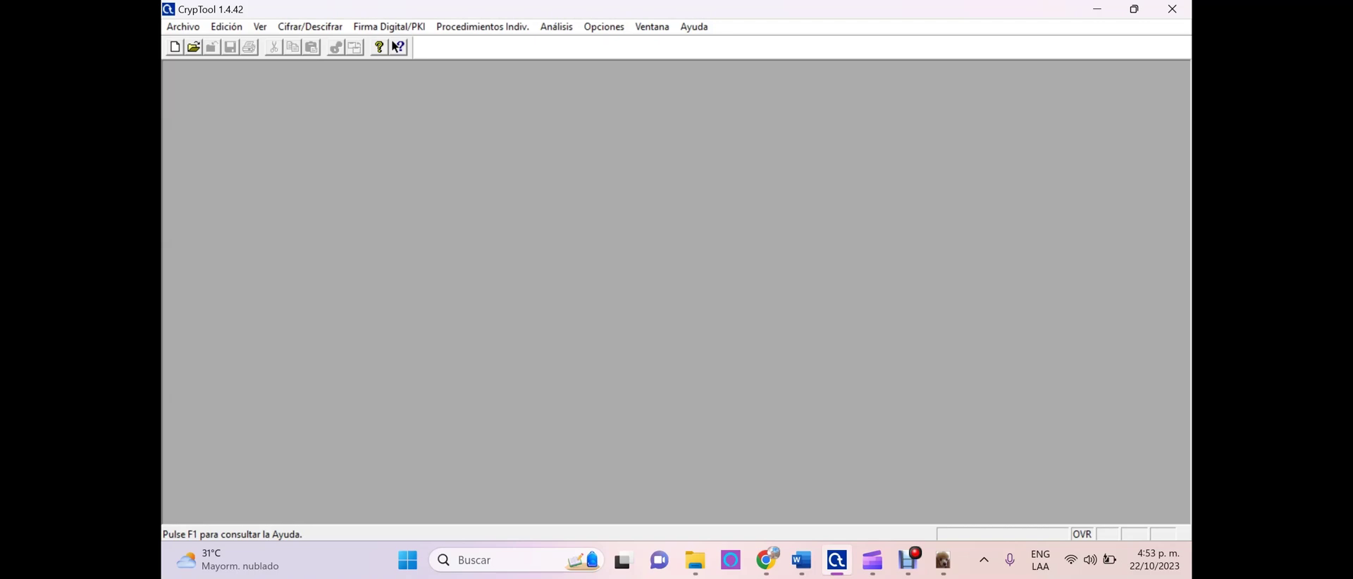
left_click(482, 26)
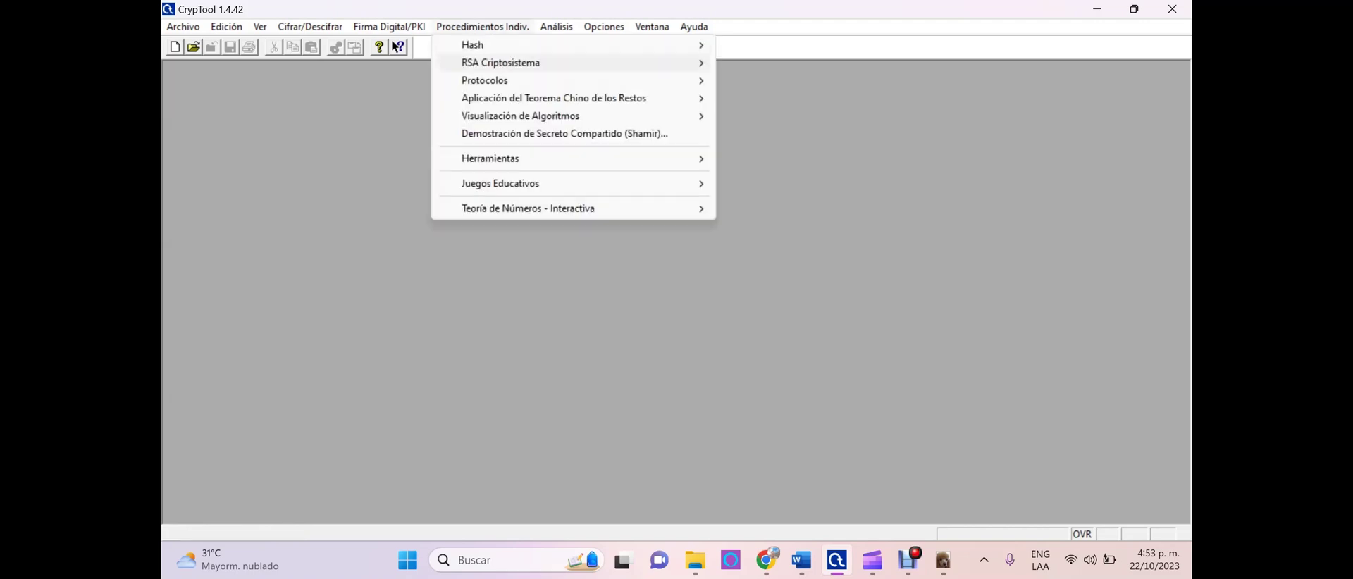
mouse_move(520, 116)
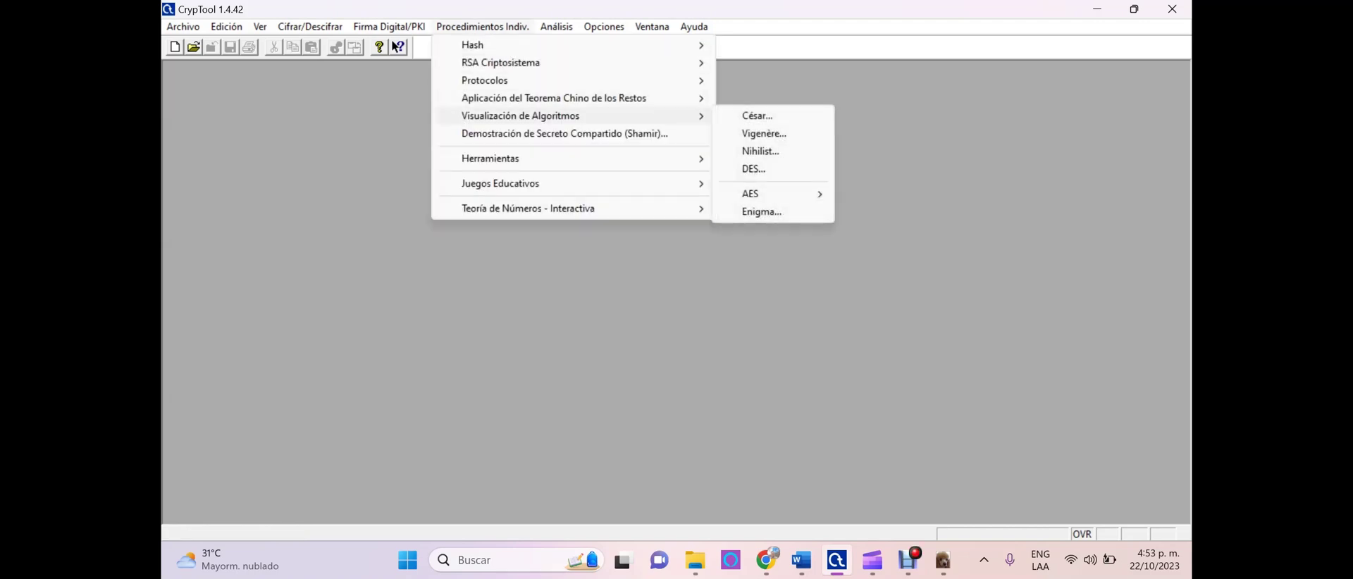
left_click(753, 169)
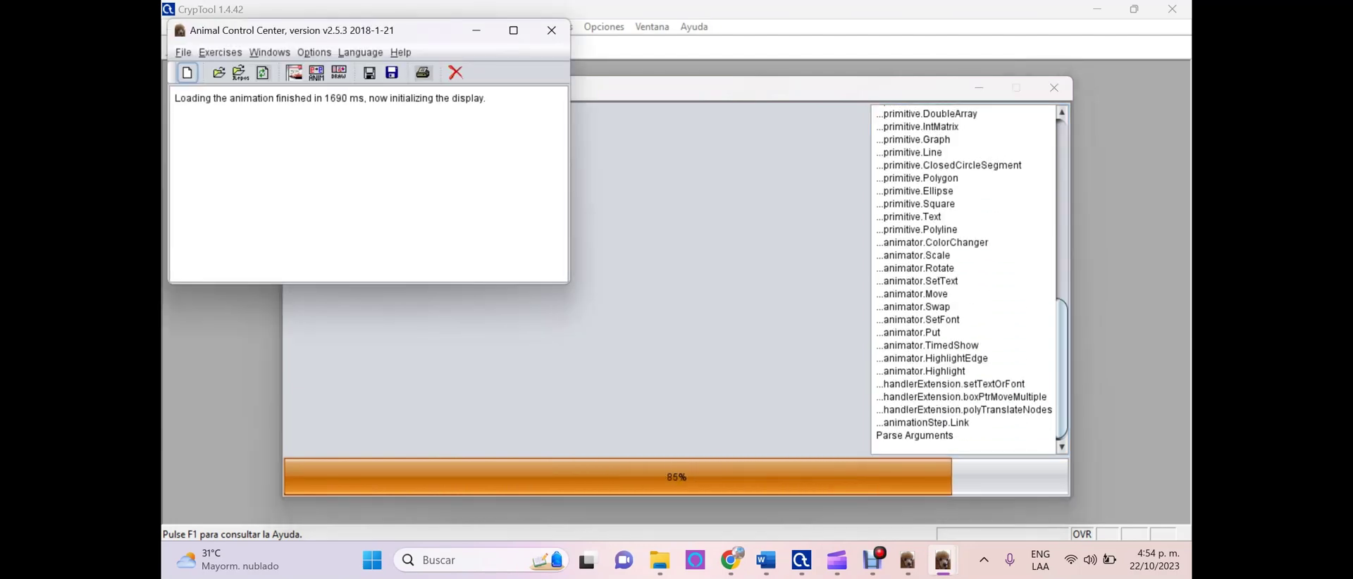
left_click(552, 30)
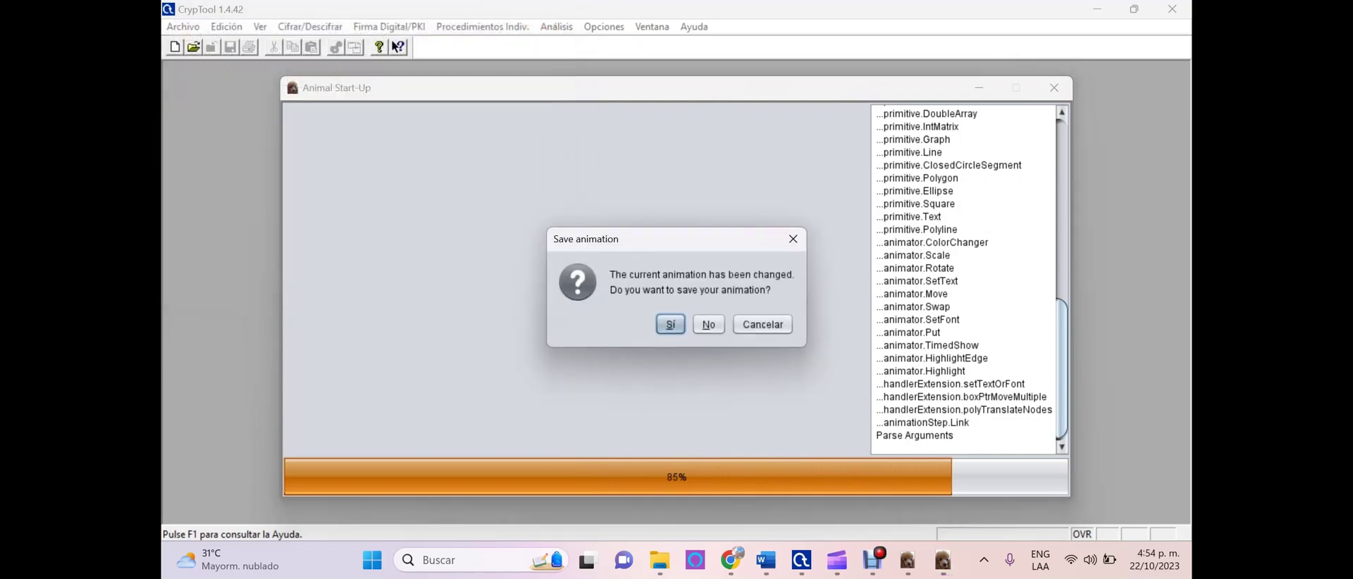
left_click(708, 324)
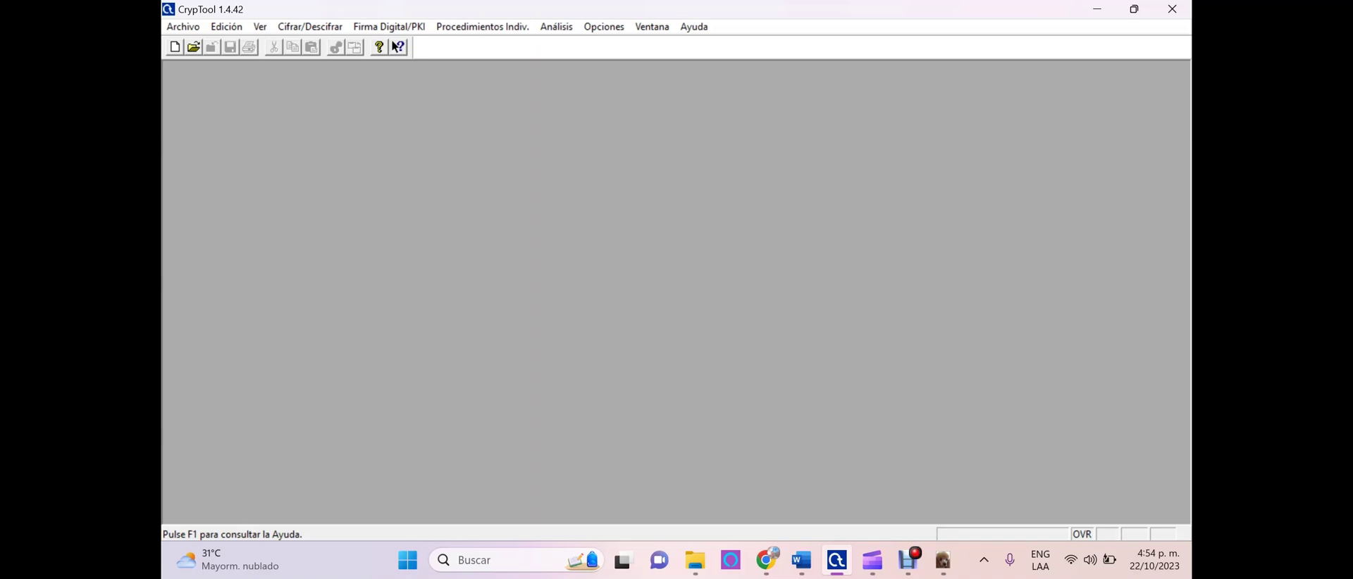
Open Taller-Criptografia.txt from Documents via Archivo > Abrir
key("alt+a")
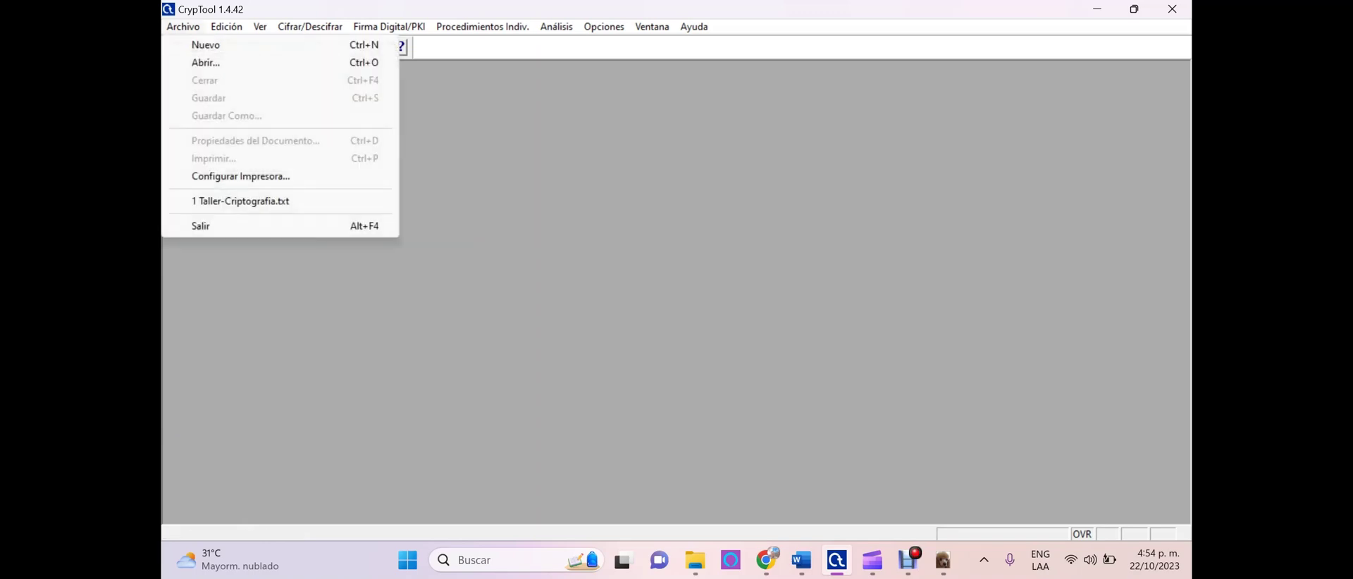
key("Down")
key("Return")
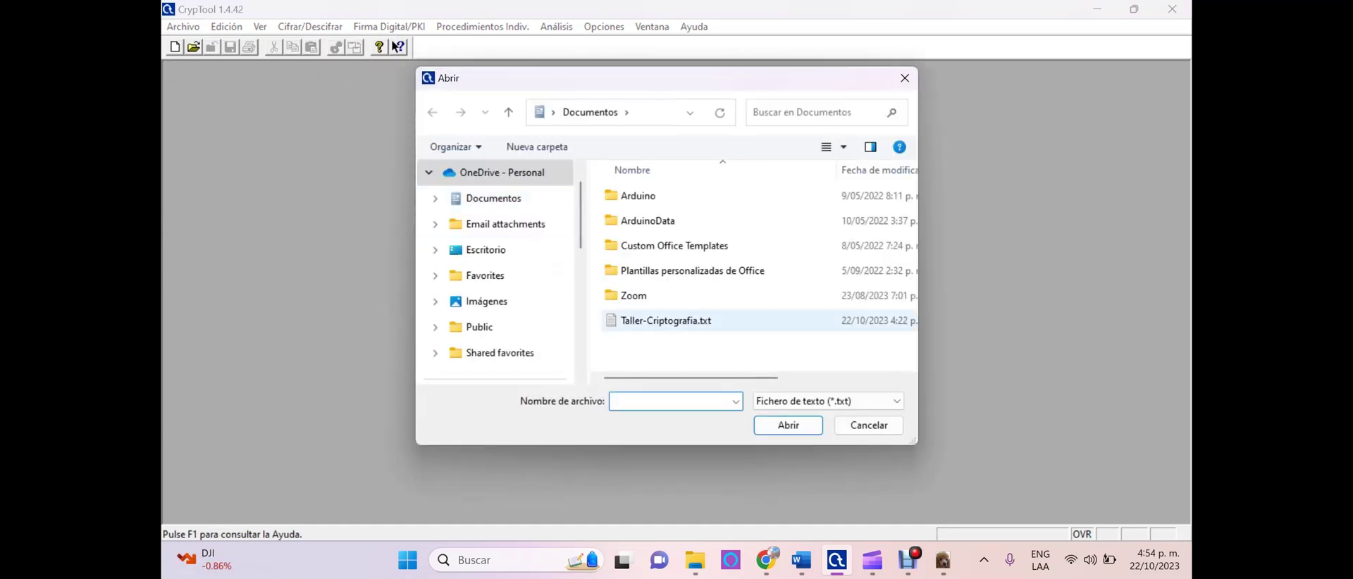
left_click(679, 322)
key("Return")
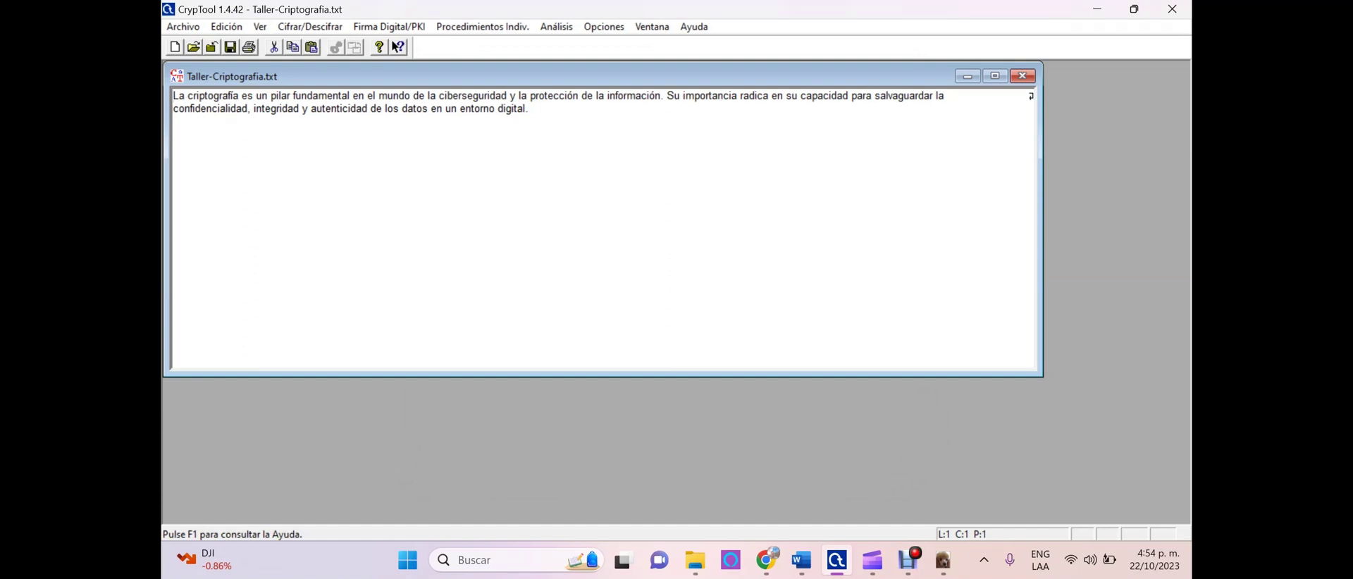
Make the document window narrower and shorter, and move it further down the workspace
left_click_drag(1043, 225, 633, 226)
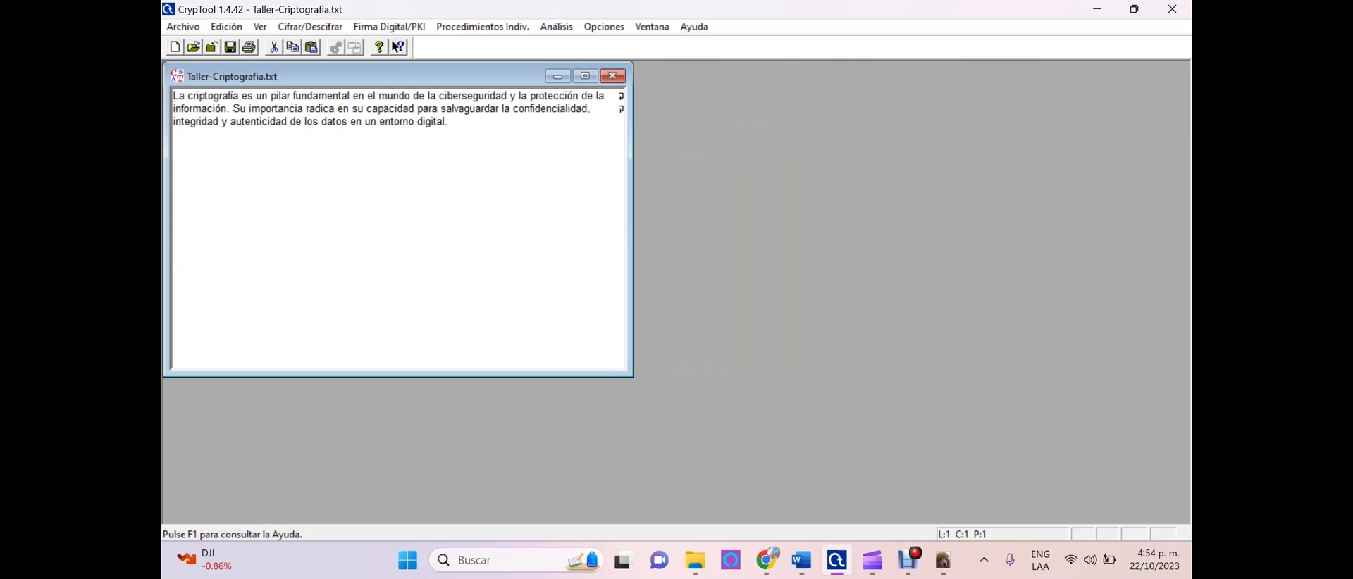
left_click_drag(398, 377, 398, 208)
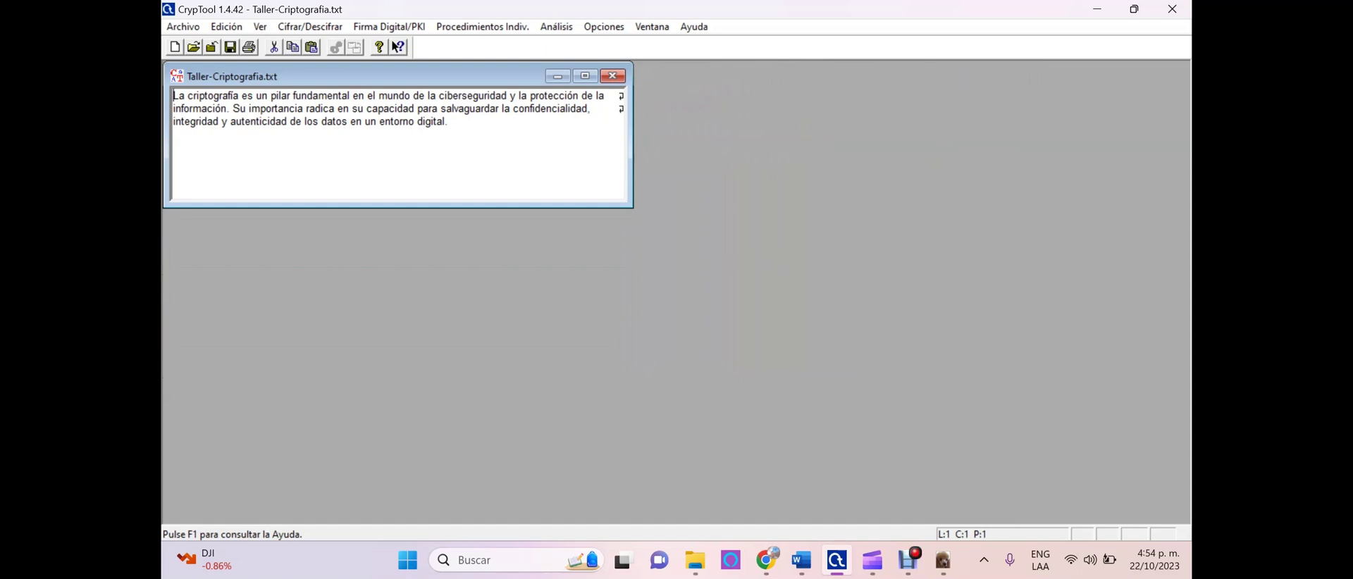
left_click_drag(352, 76, 388, 178)
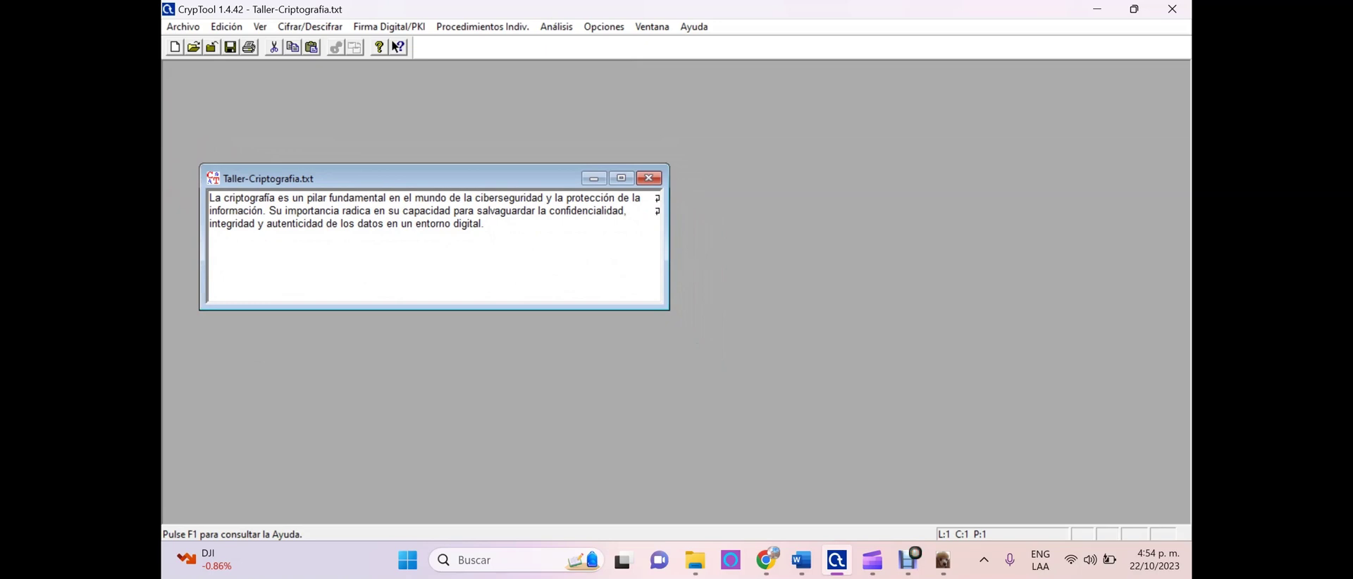
left_click(310, 26)
mouse_move(353, 79)
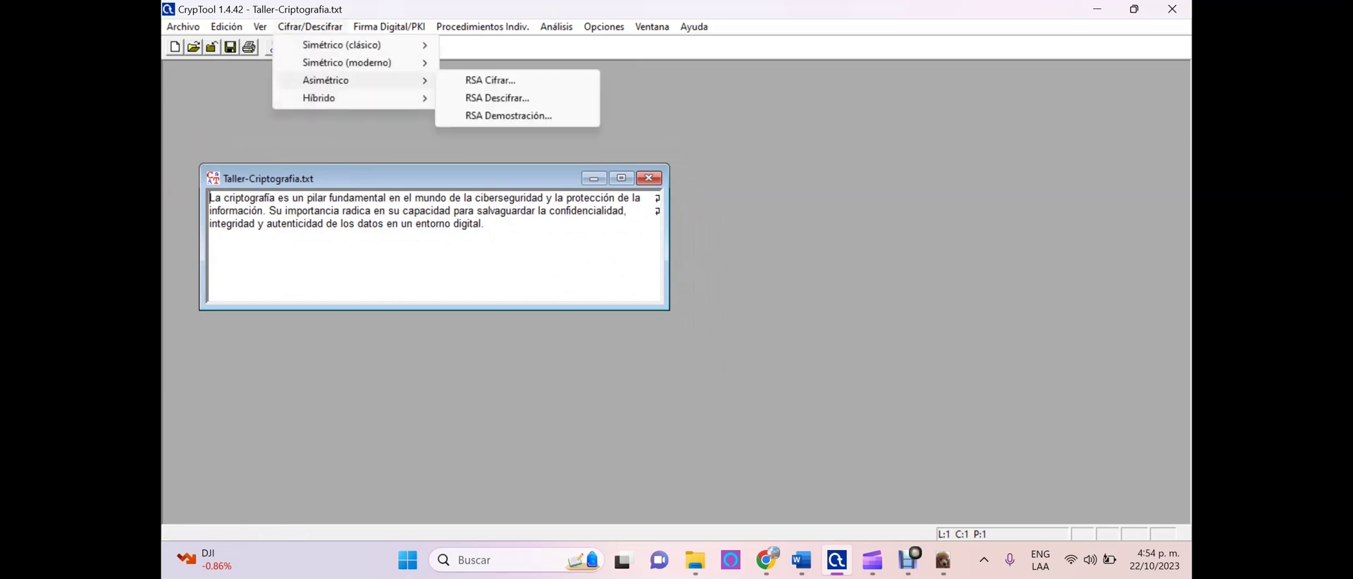
mouse_move(352, 62)
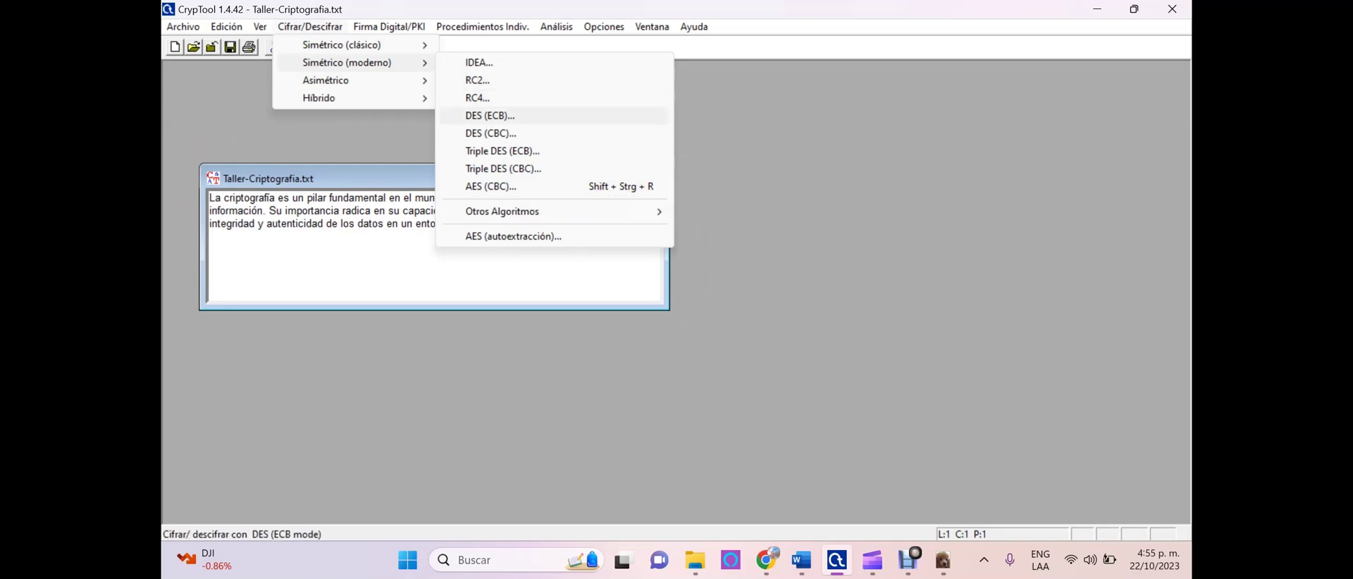
key("Return")
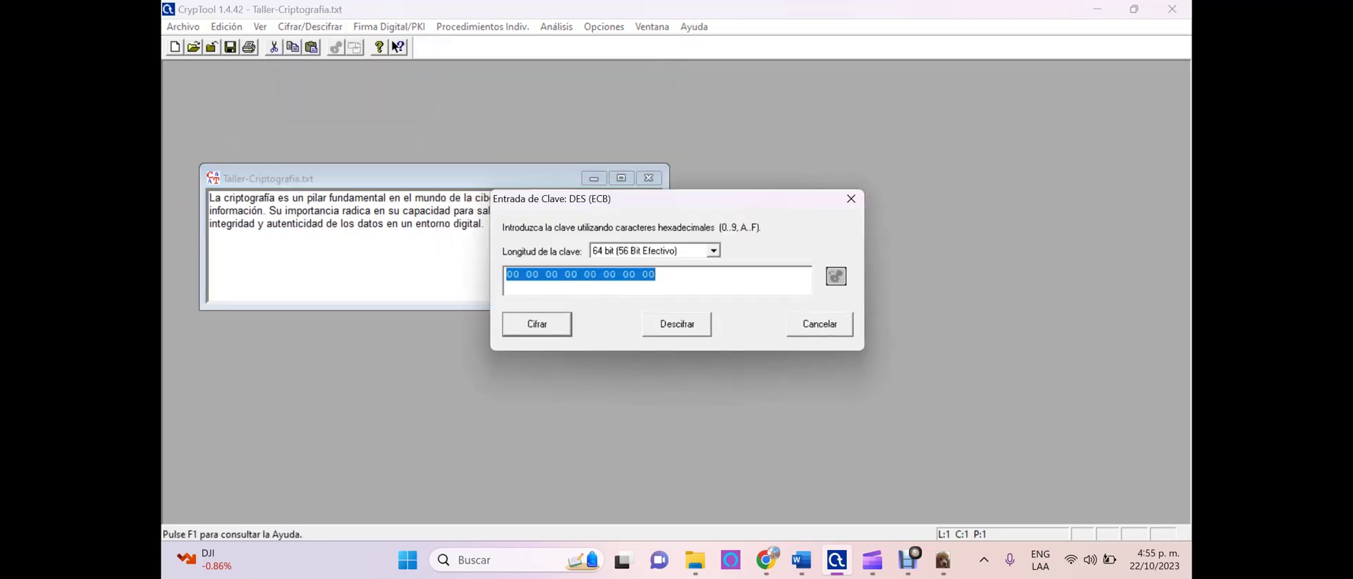
left_click(655, 274)
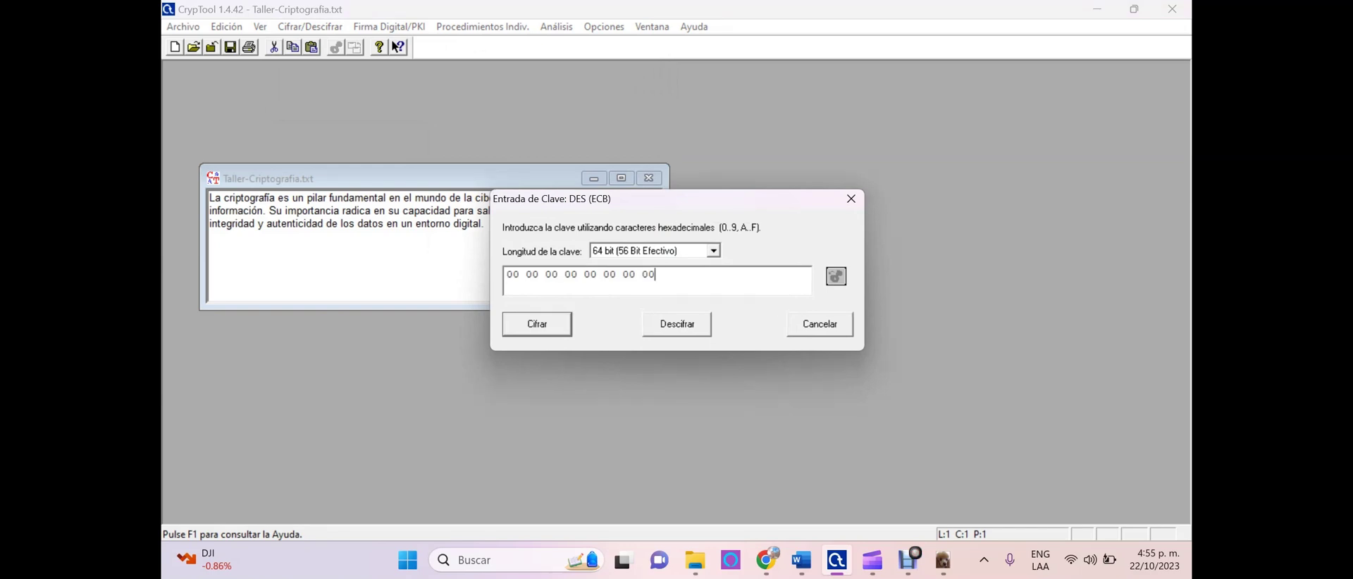
key("Return")
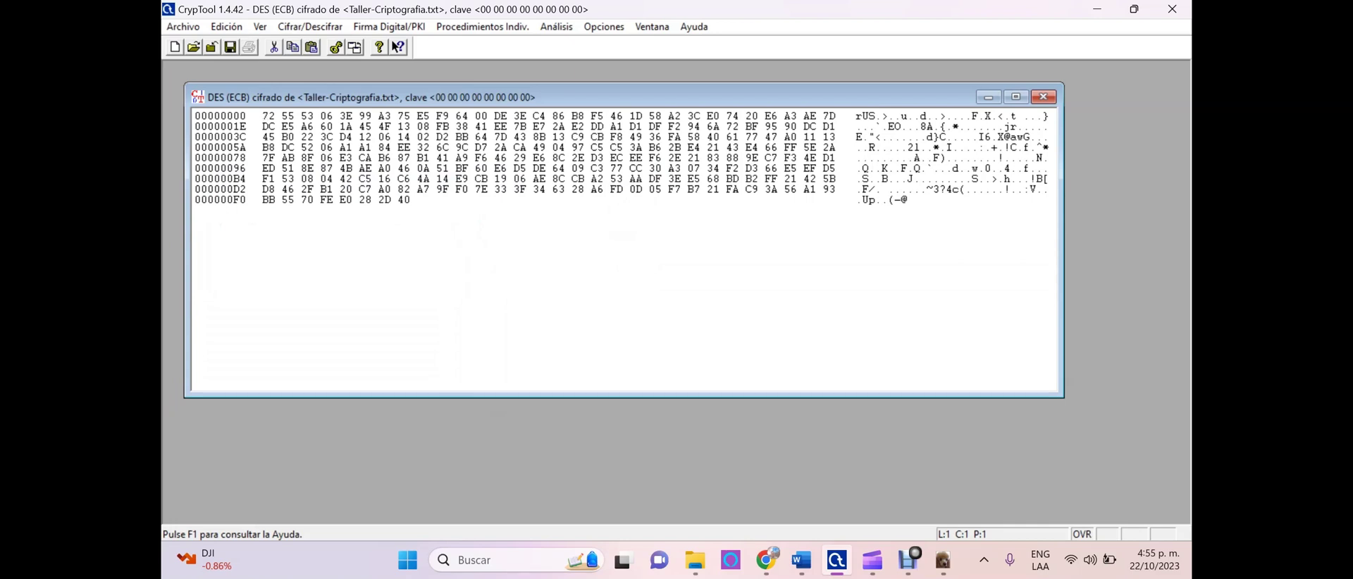
left_click(989, 97)
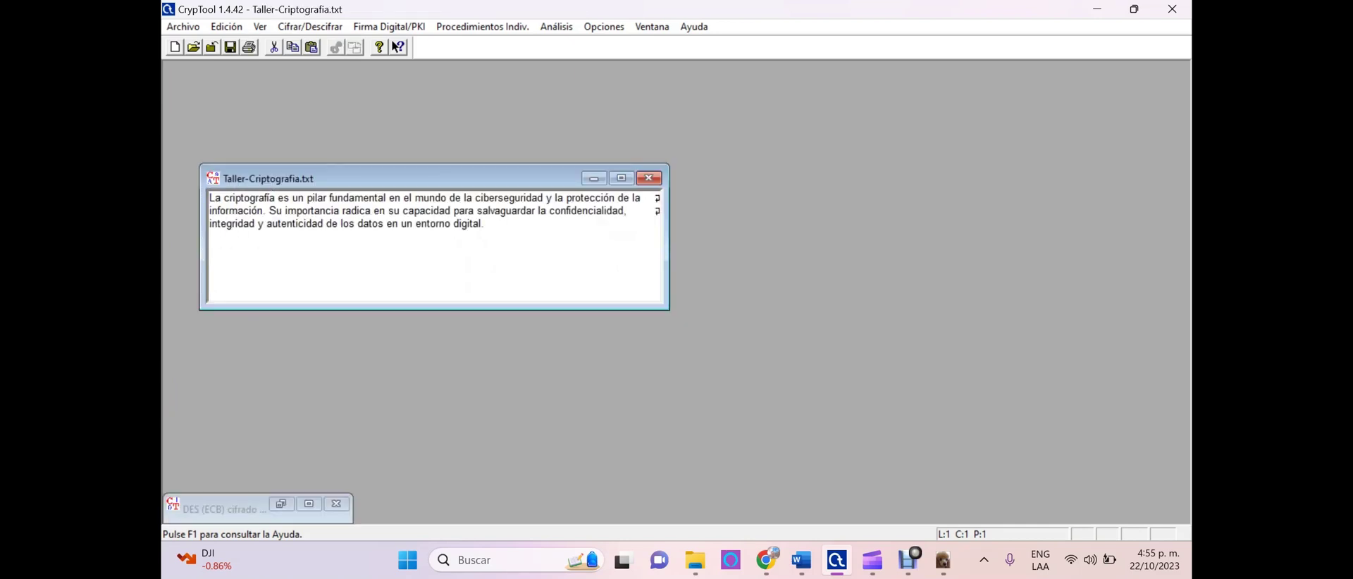
Encrypt the text with DES (CBC) under the all-zero key, then minimize the ciphertext window
left_click(310, 26)
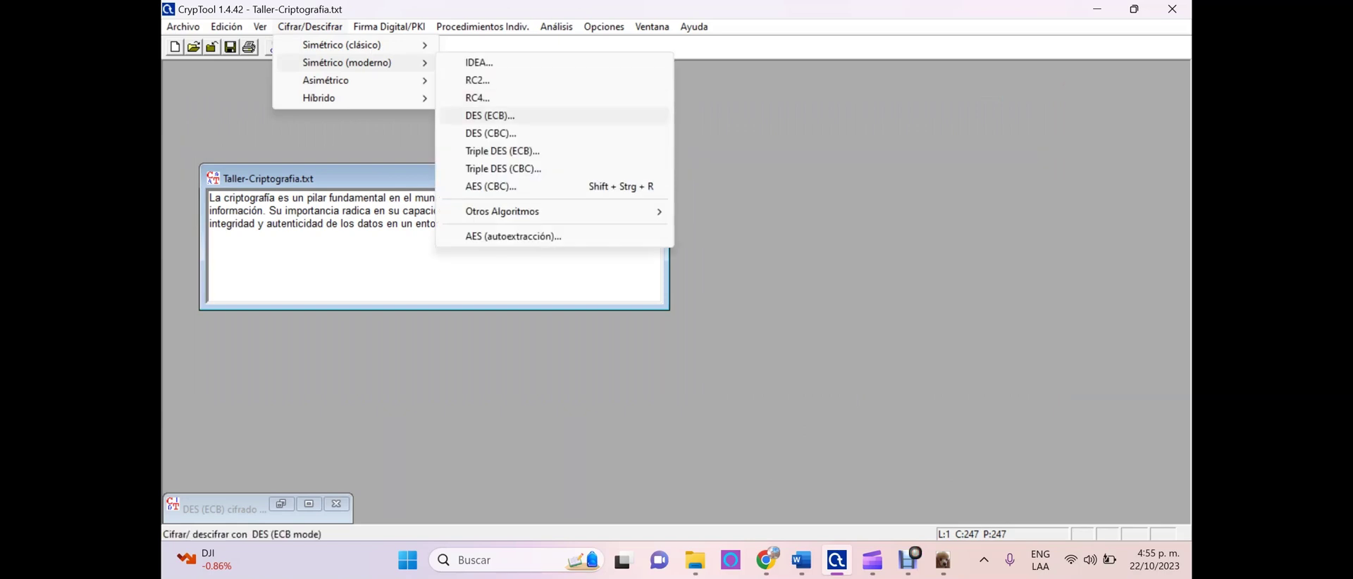
key("Return")
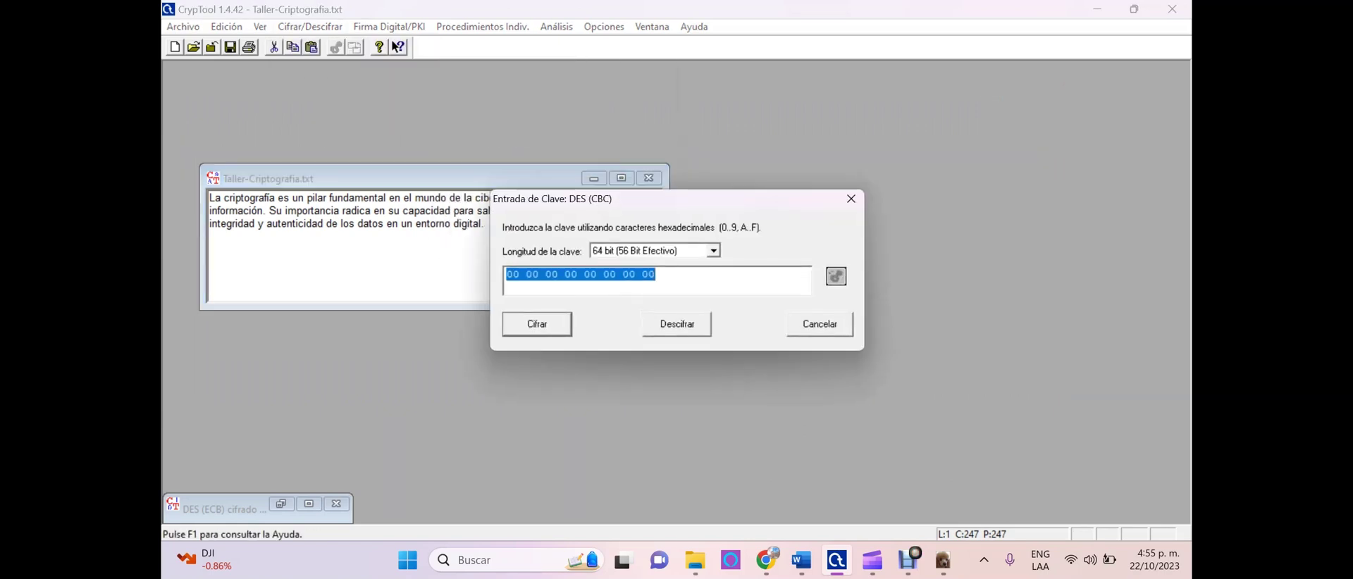
key("Return")
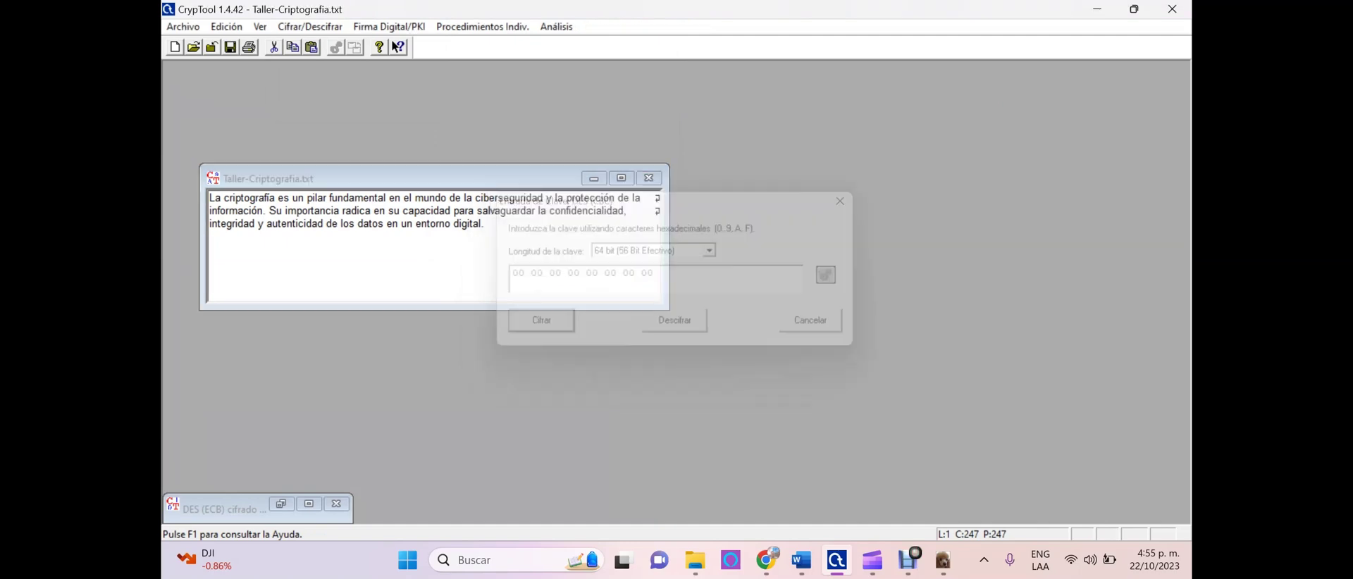
left_click(447, 220)
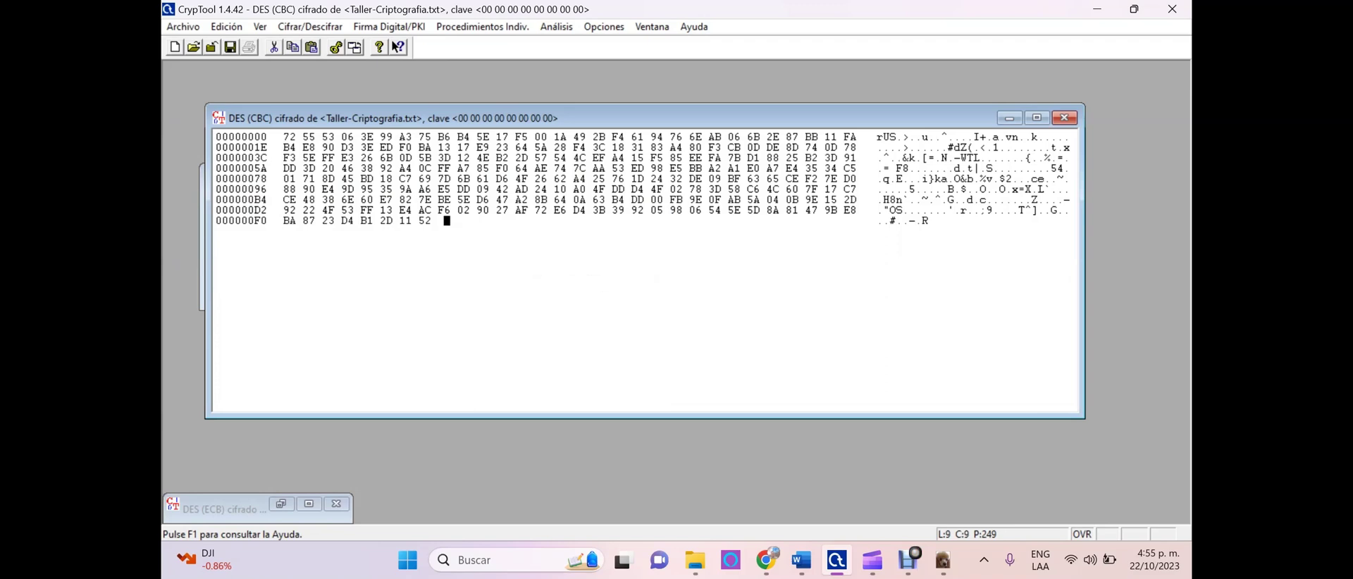
left_click(1009, 118)
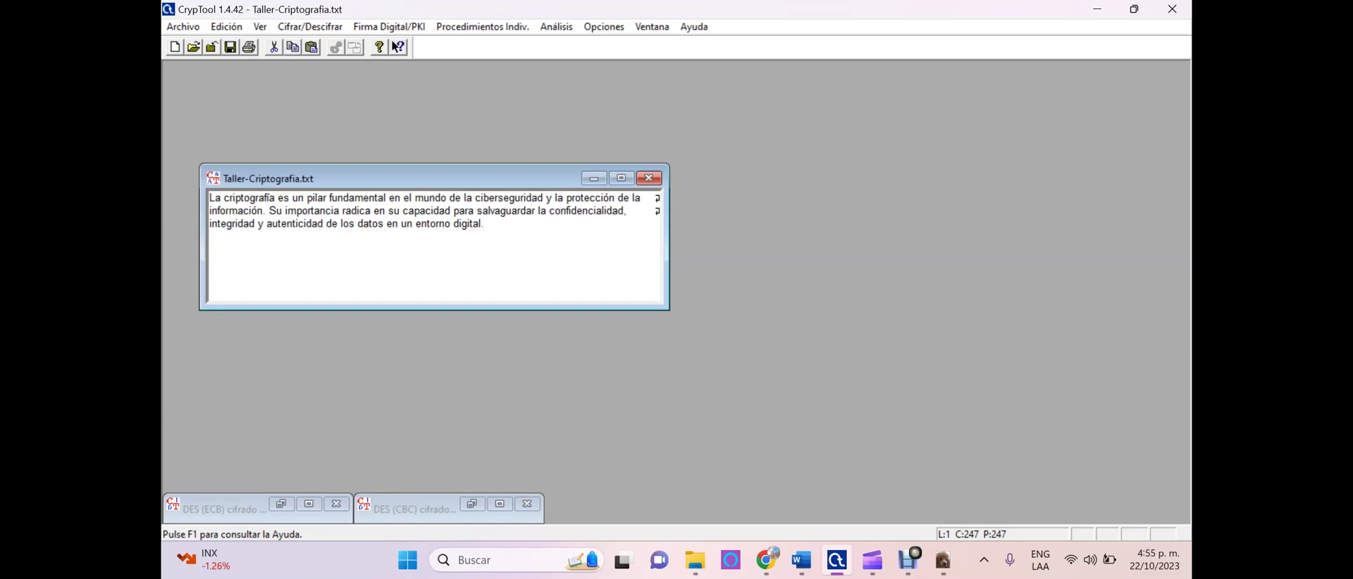
left_click(556, 27)
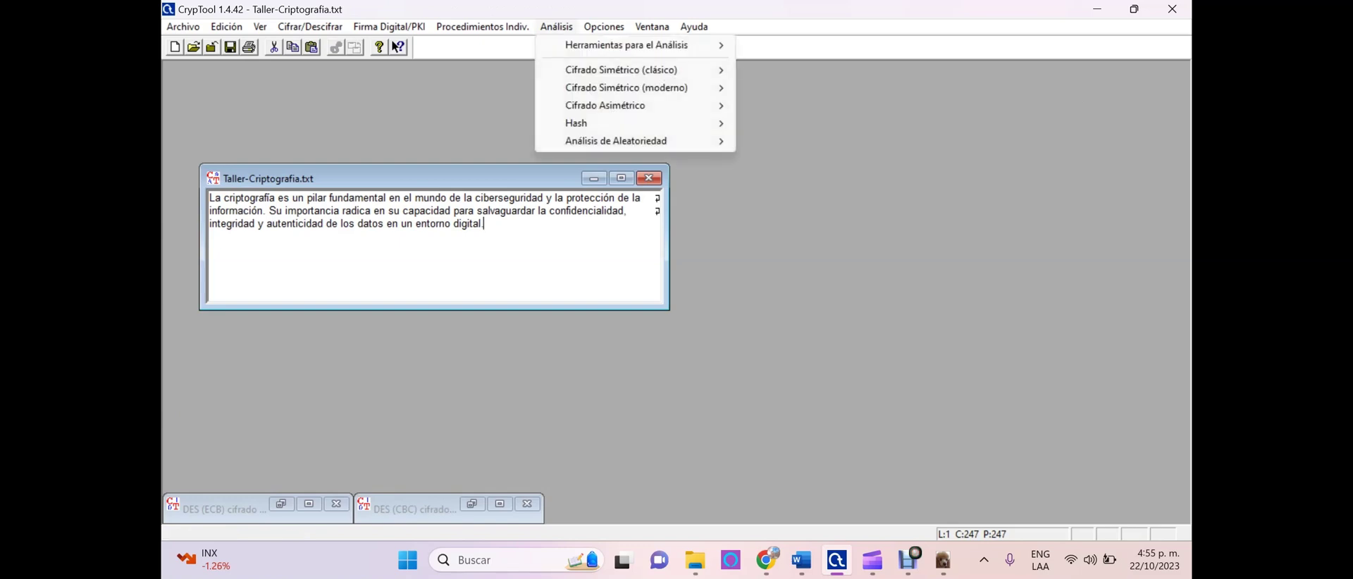
mouse_move(625, 45)
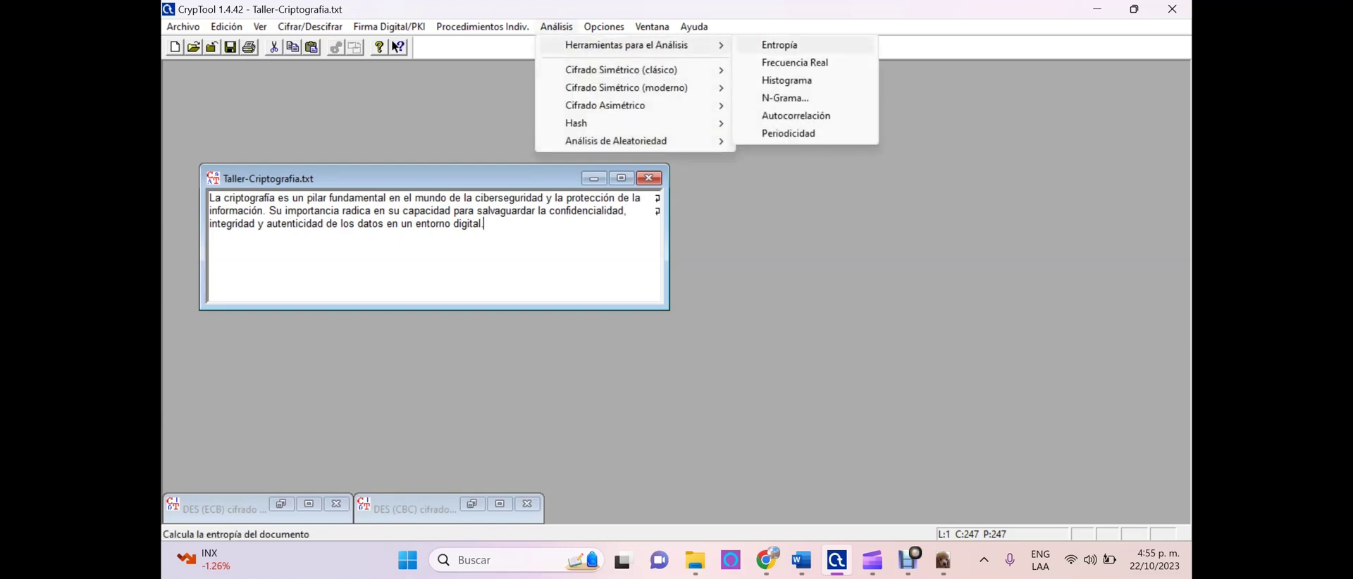
left_click(787, 81)
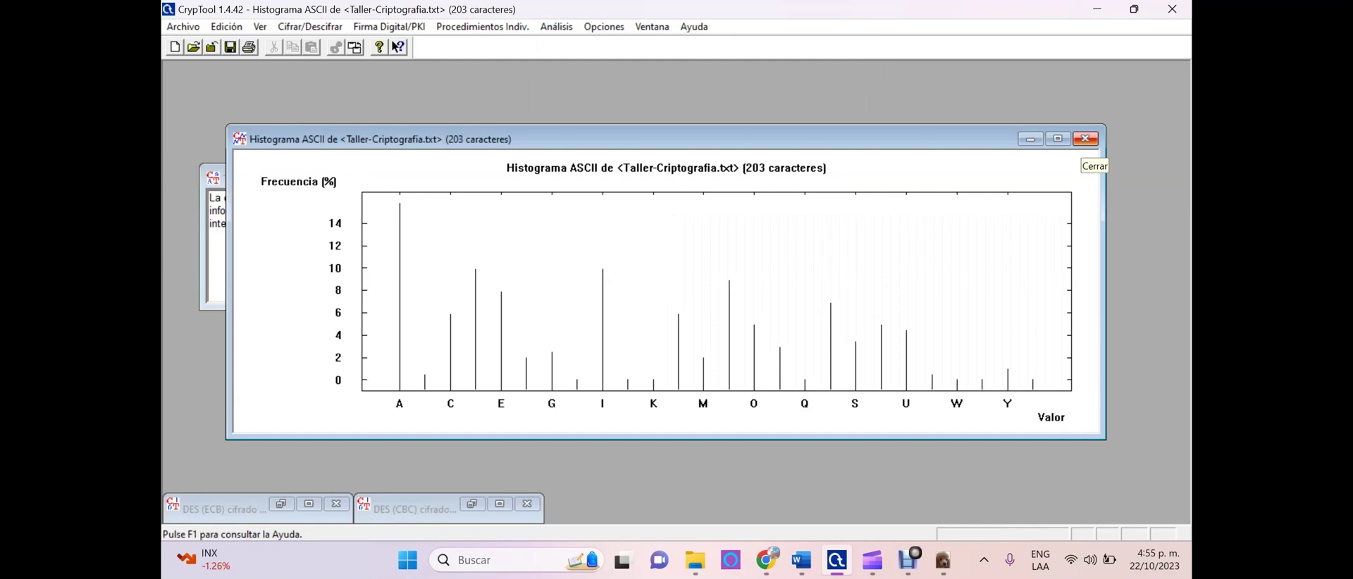
left_click(1085, 138)
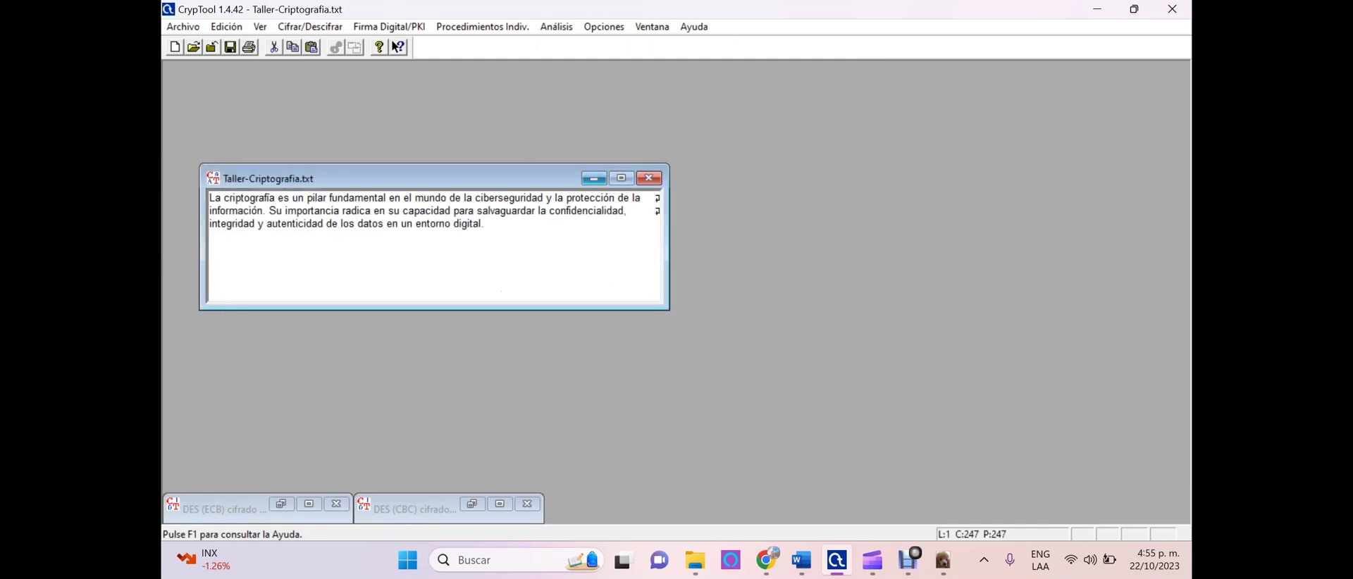
Minimize the plaintext and DES (ECB) windows, leaving the DES (CBC) ciphertext active
left_click(593, 179)
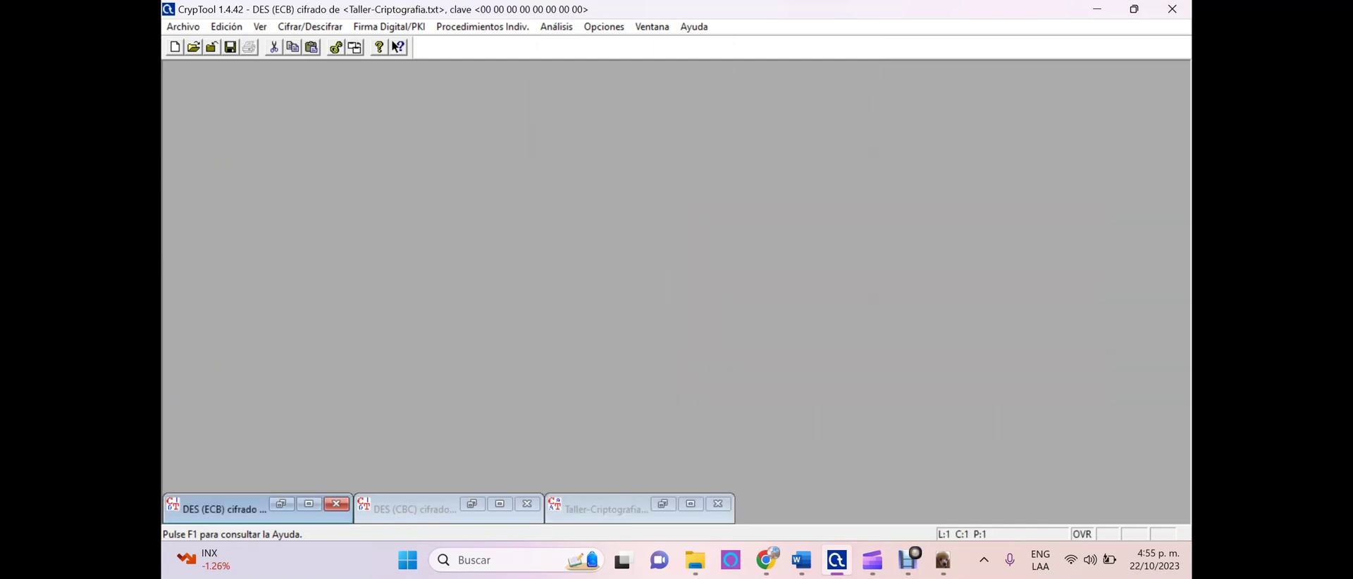
left_click(224, 508)
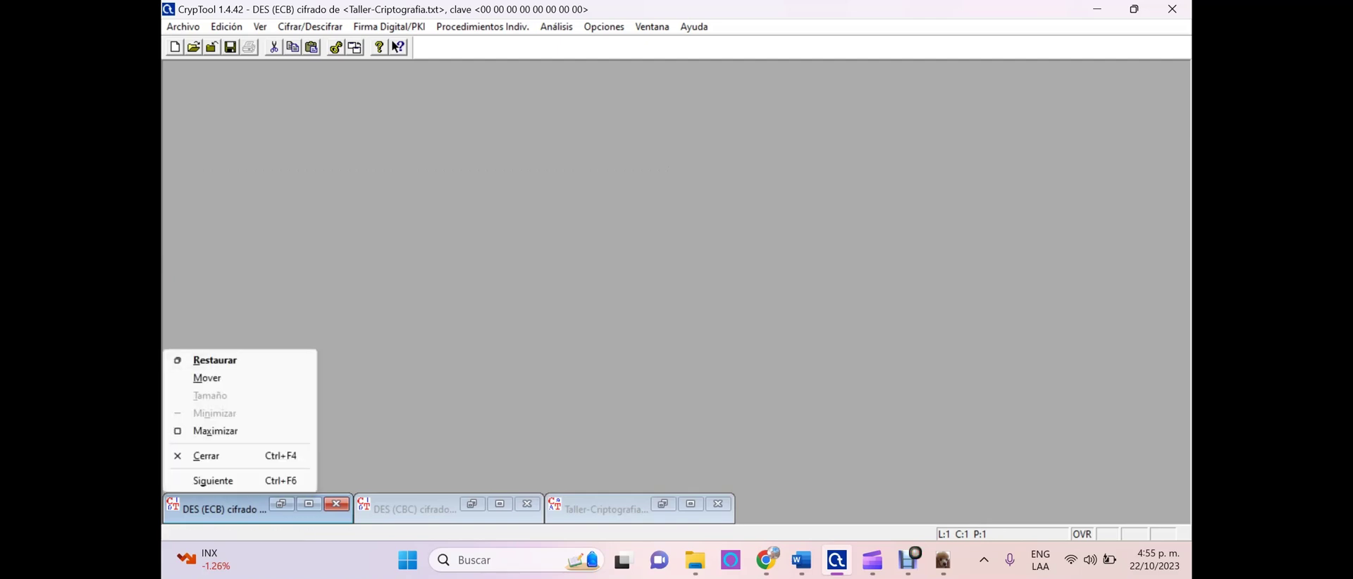
left_click(224, 509)
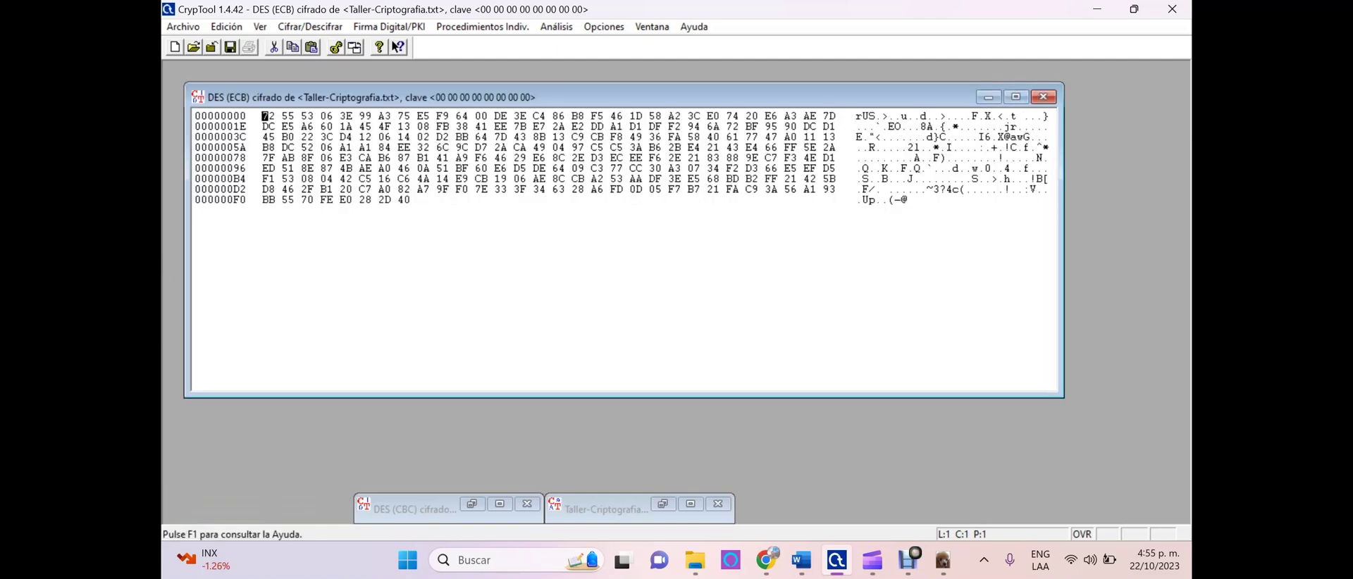
left_click(988, 97)
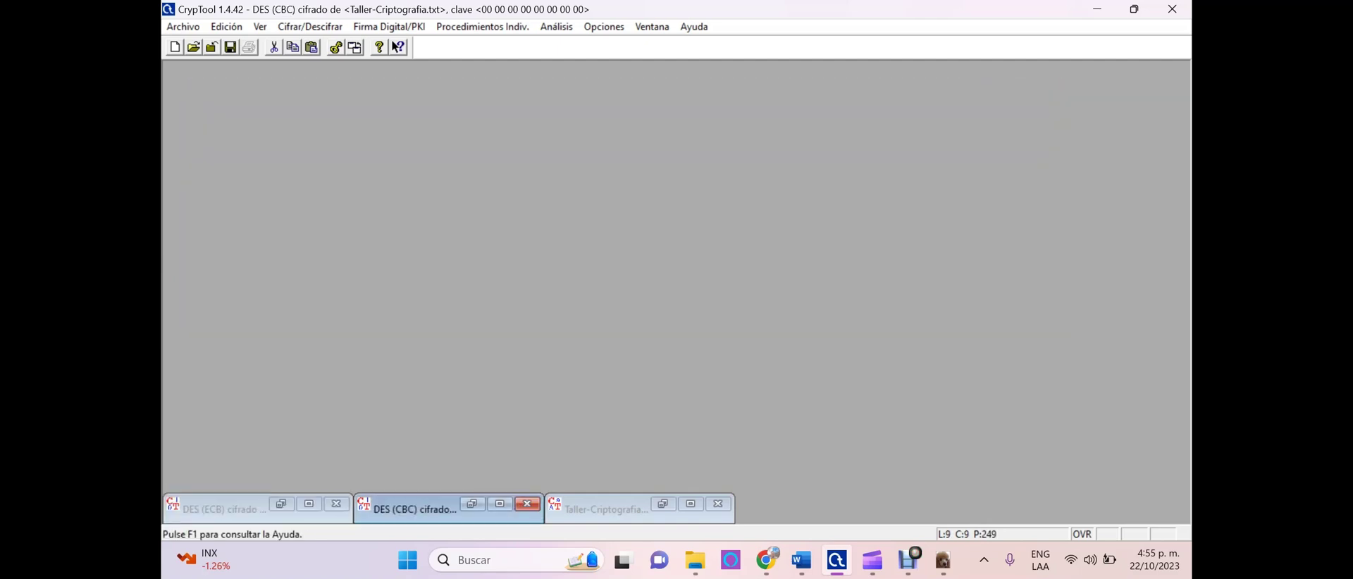
Show a binary histogram of the DES (CBC) ciphertext in a smaller chart window
left_click(555, 27)
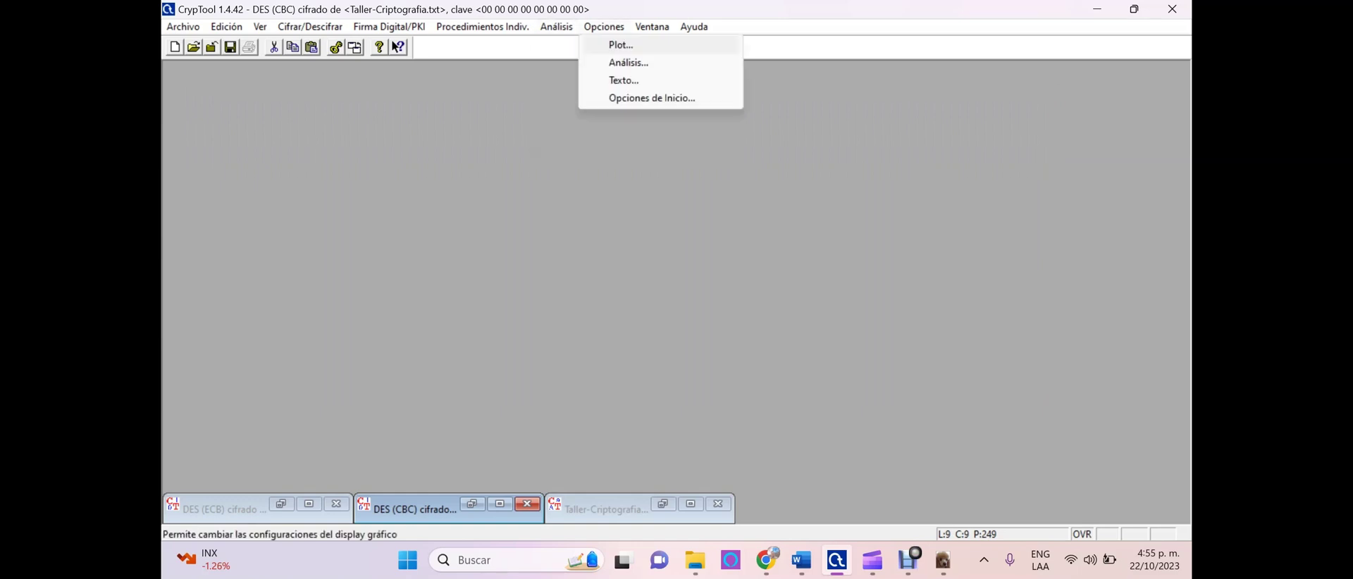
mouse_move(627, 45)
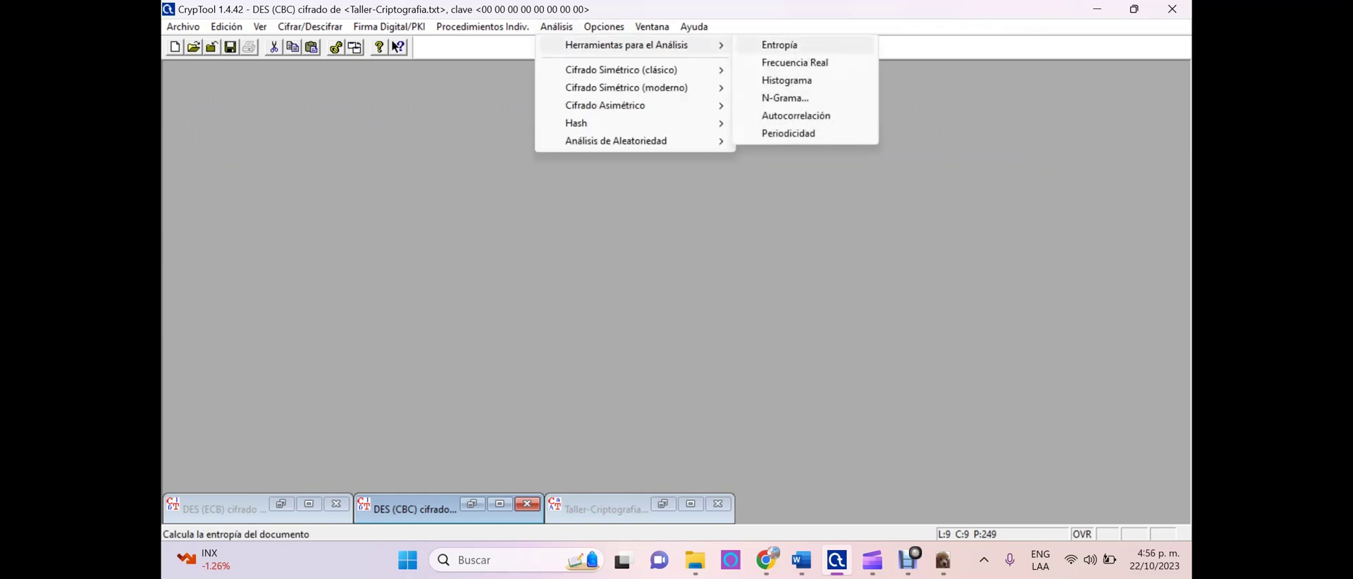
left_click(786, 80)
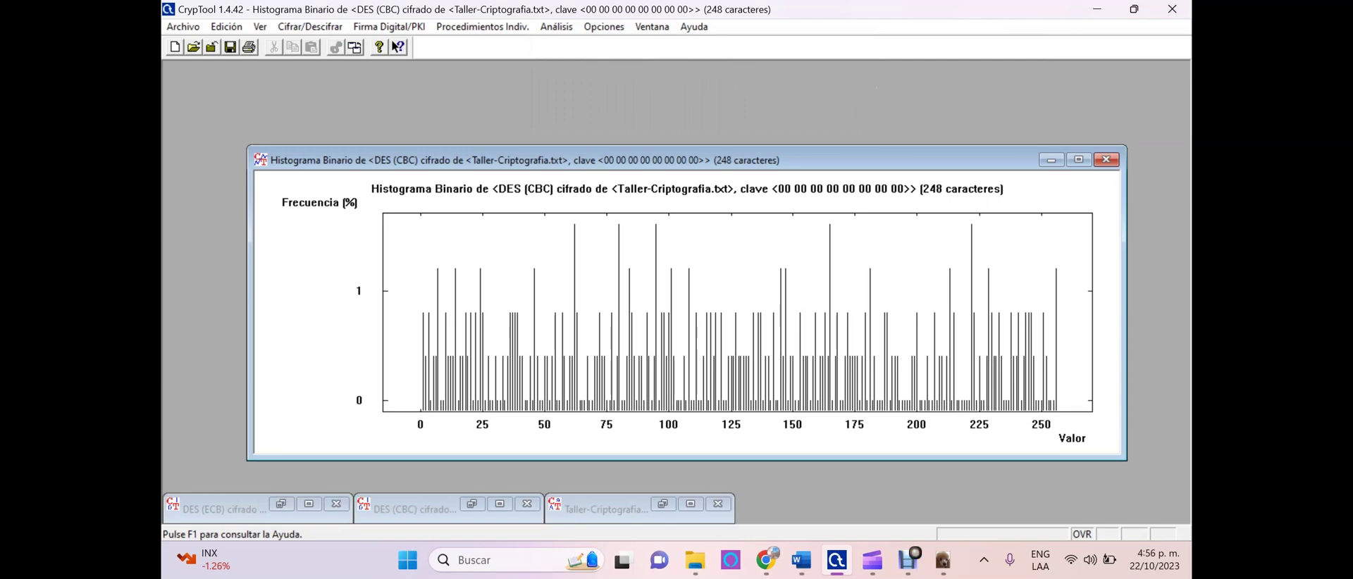
left_click_drag(1125, 459, 722, 413)
left_click(413, 508)
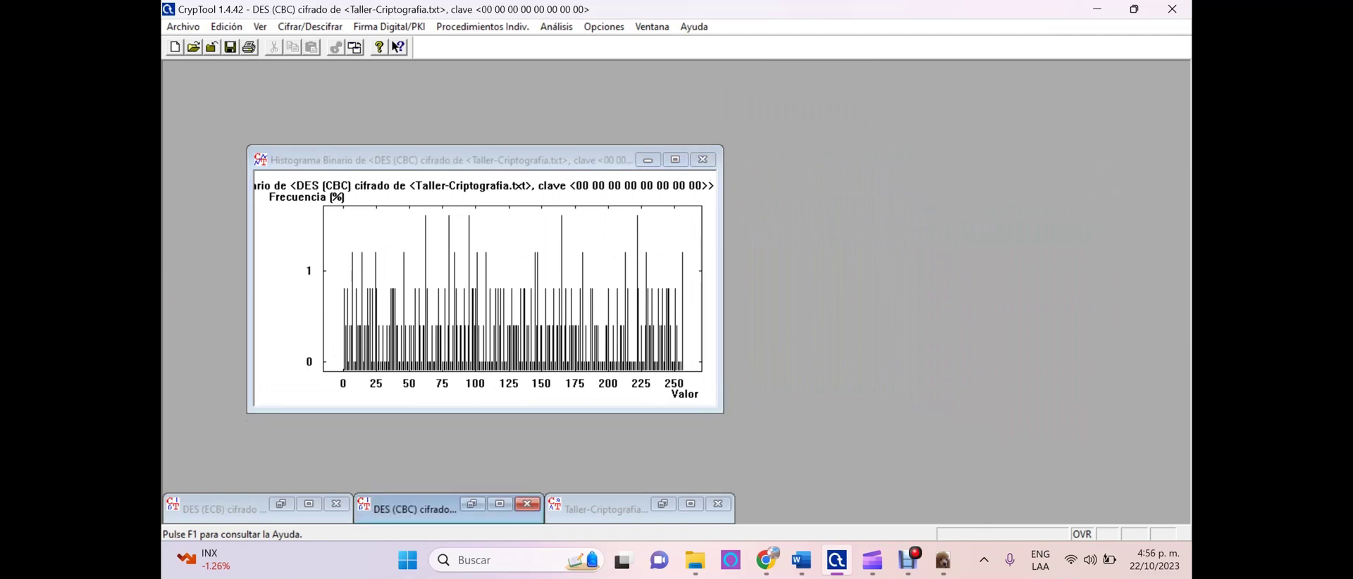
key("Escape")
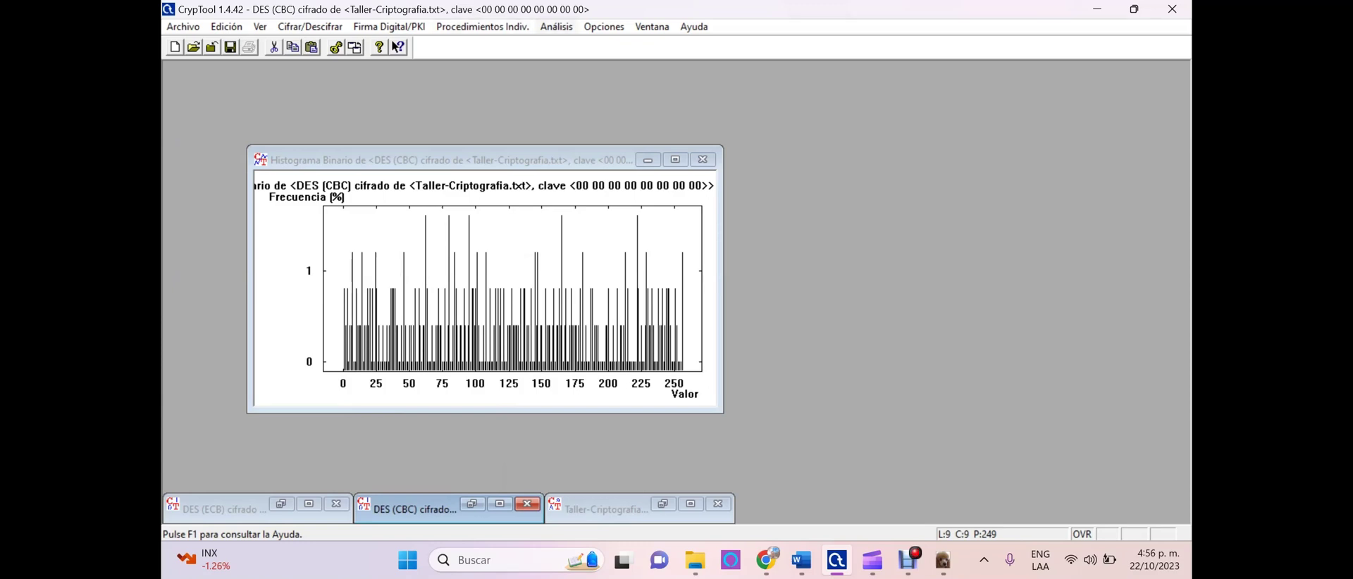
left_click(556, 26)
Open a second DES (CBC) binary histogram in a smaller window
mouse_move(556, 27)
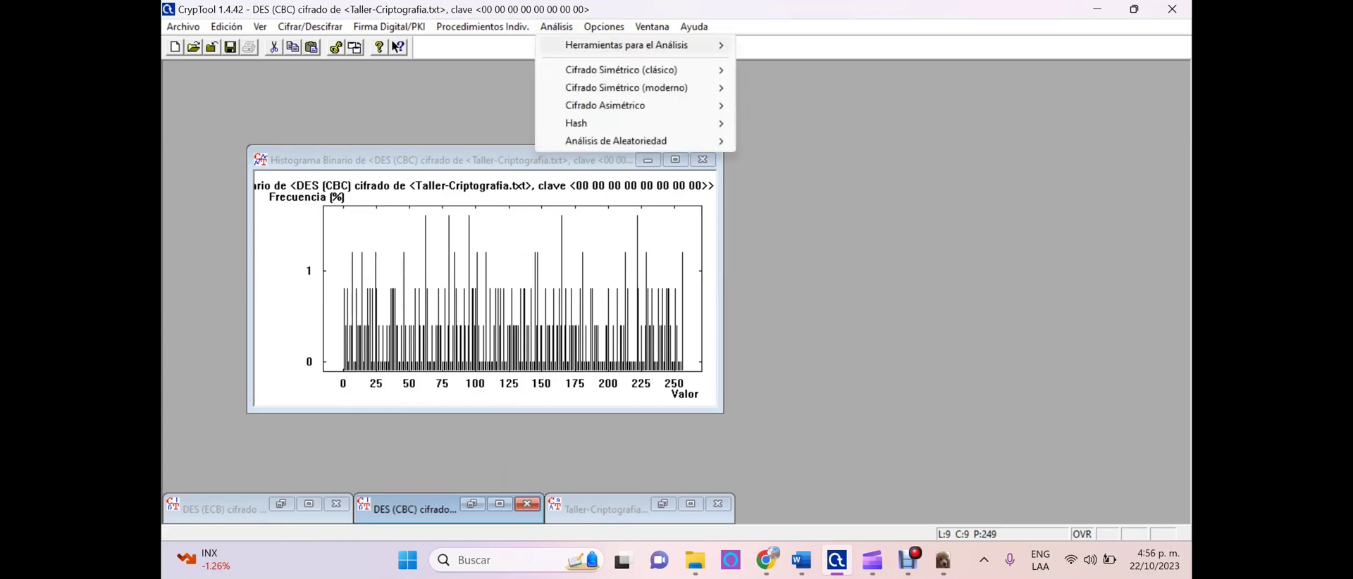
mouse_move(627, 45)
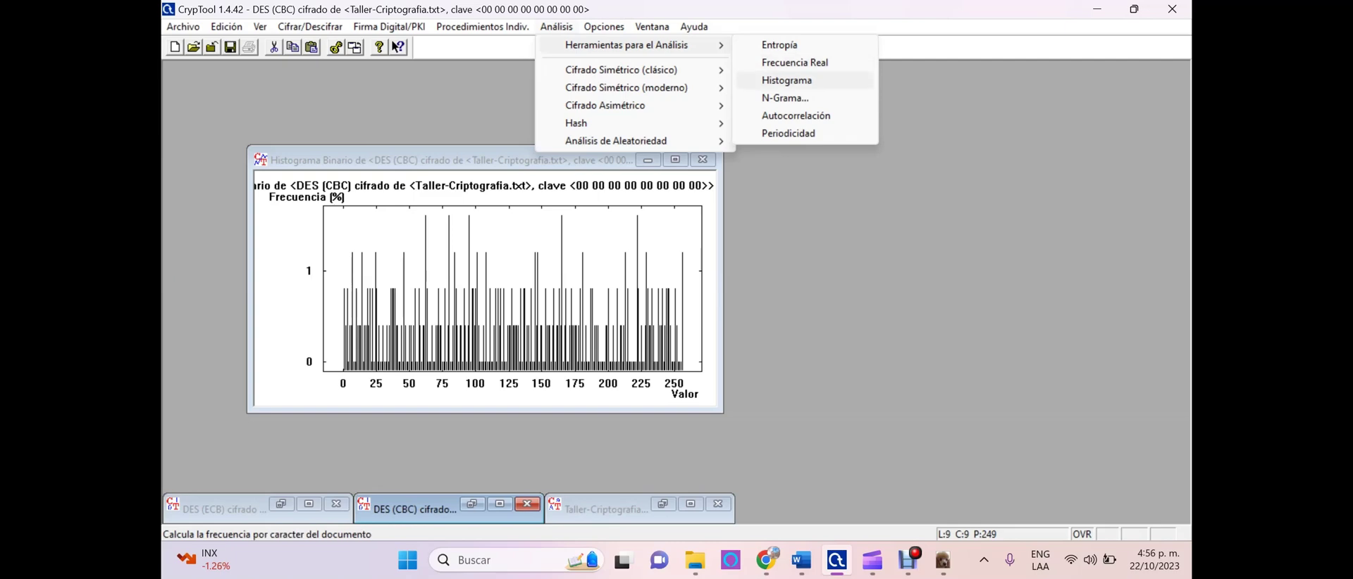
left_click(786, 80)
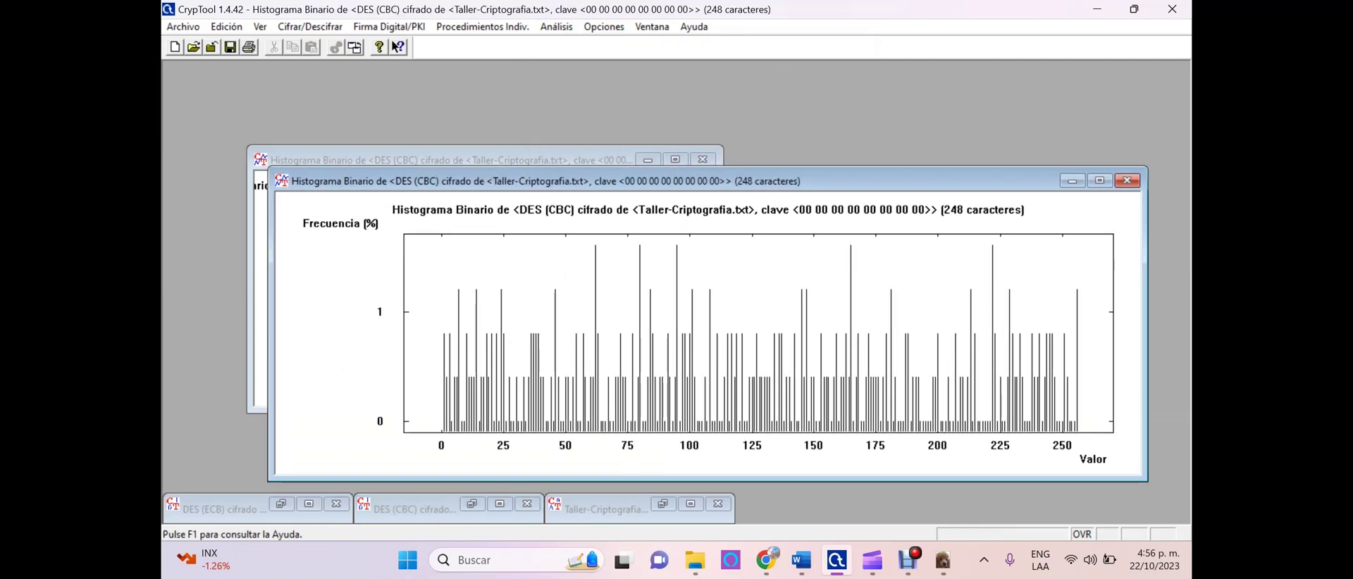
left_click_drag(268, 481, 681, 420)
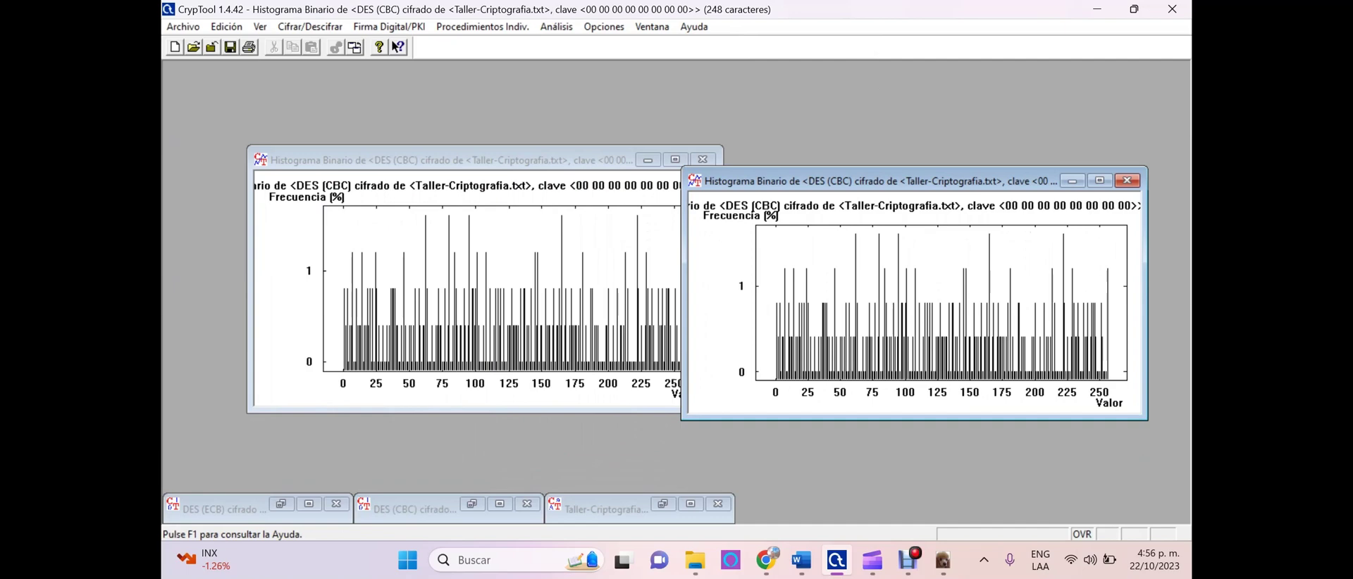
Arrange both histograms side by side to compare them, then close the right one
left_click_drag(423, 160, 346, 135)
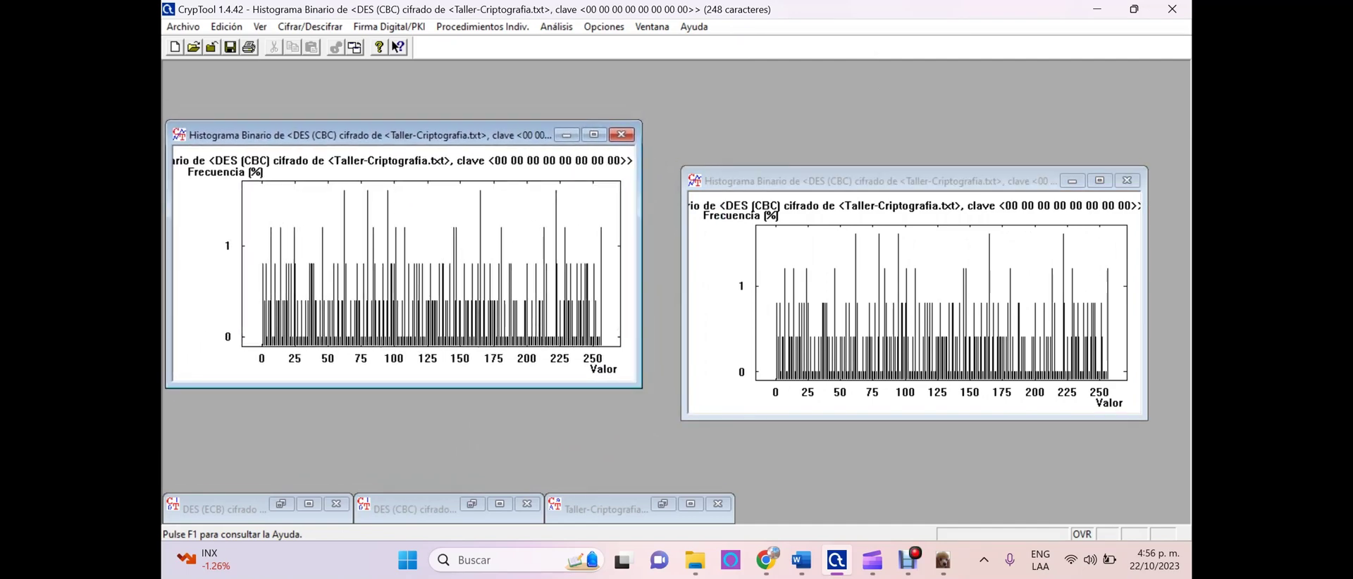
left_click_drag(880, 181, 841, 132)
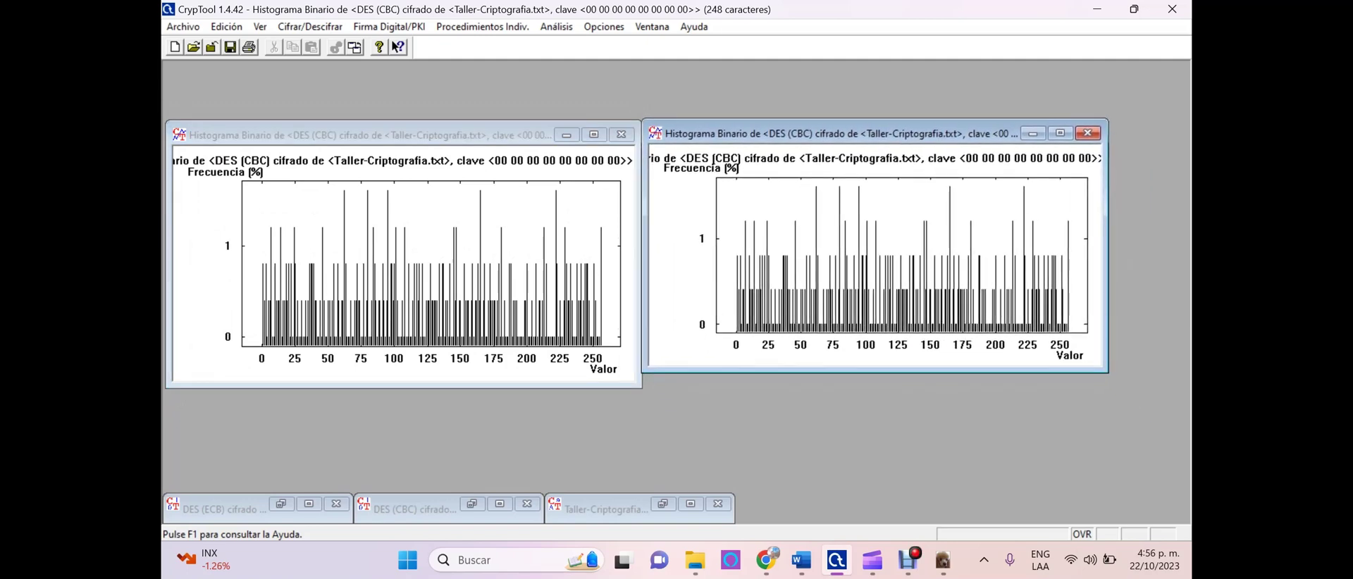
left_click_drag(841, 132, 841, 132)
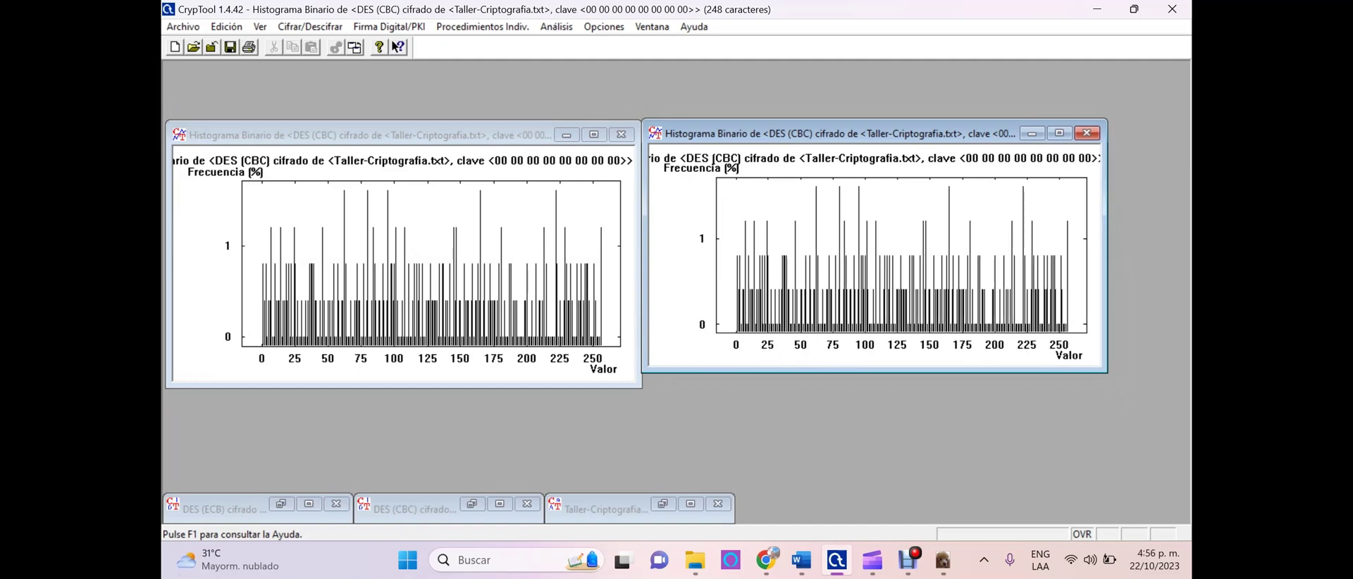
left_click_drag(1107, 373, 1163, 392)
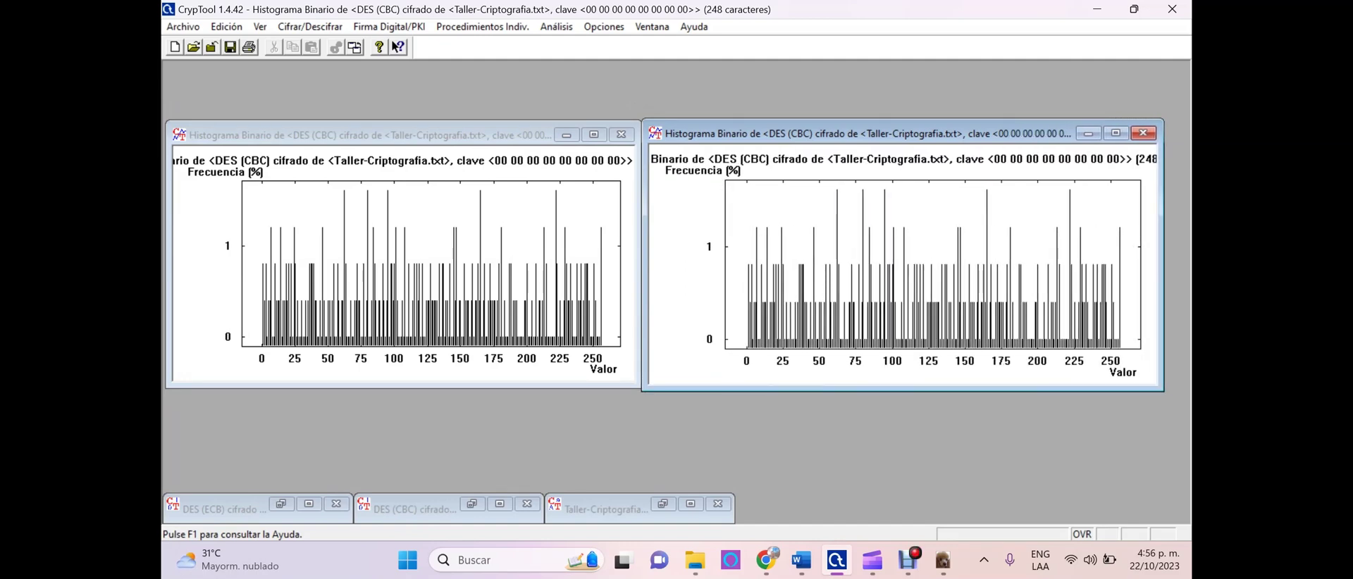
left_click(423, 134)
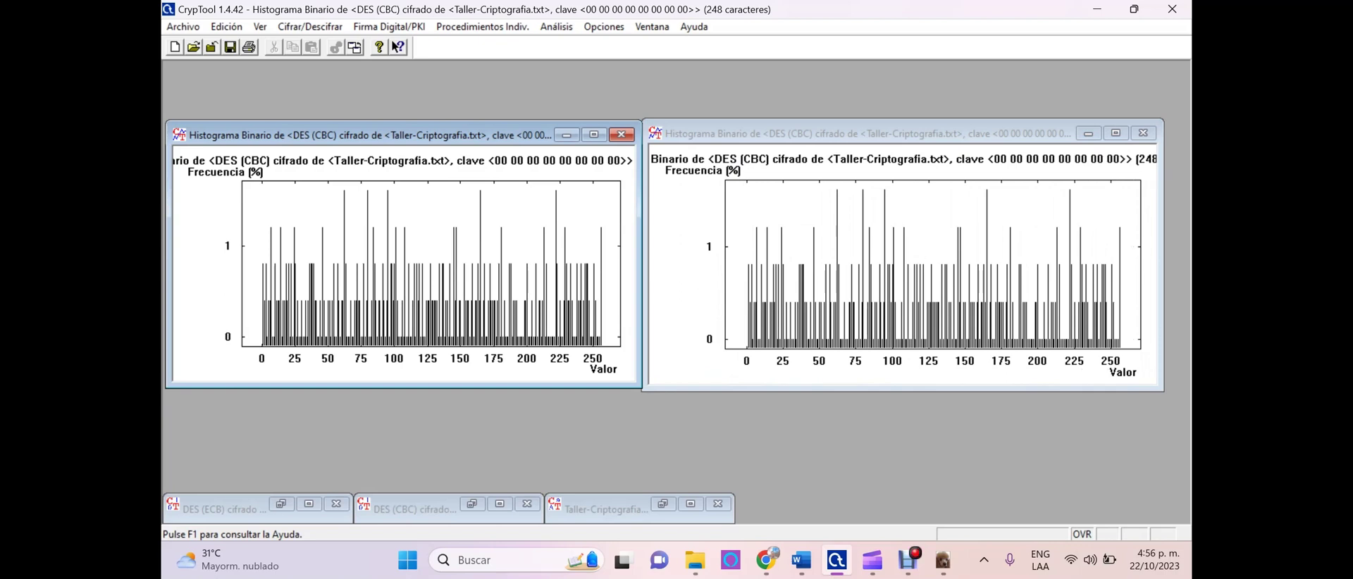
left_click(866, 133)
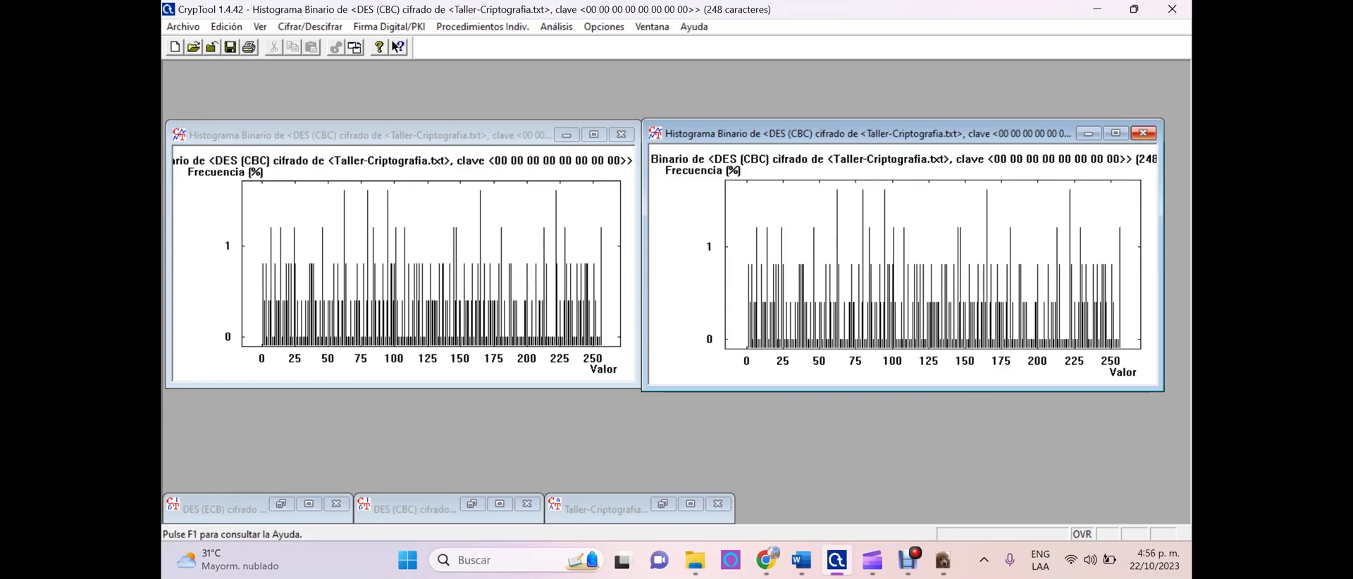
left_click(1143, 133)
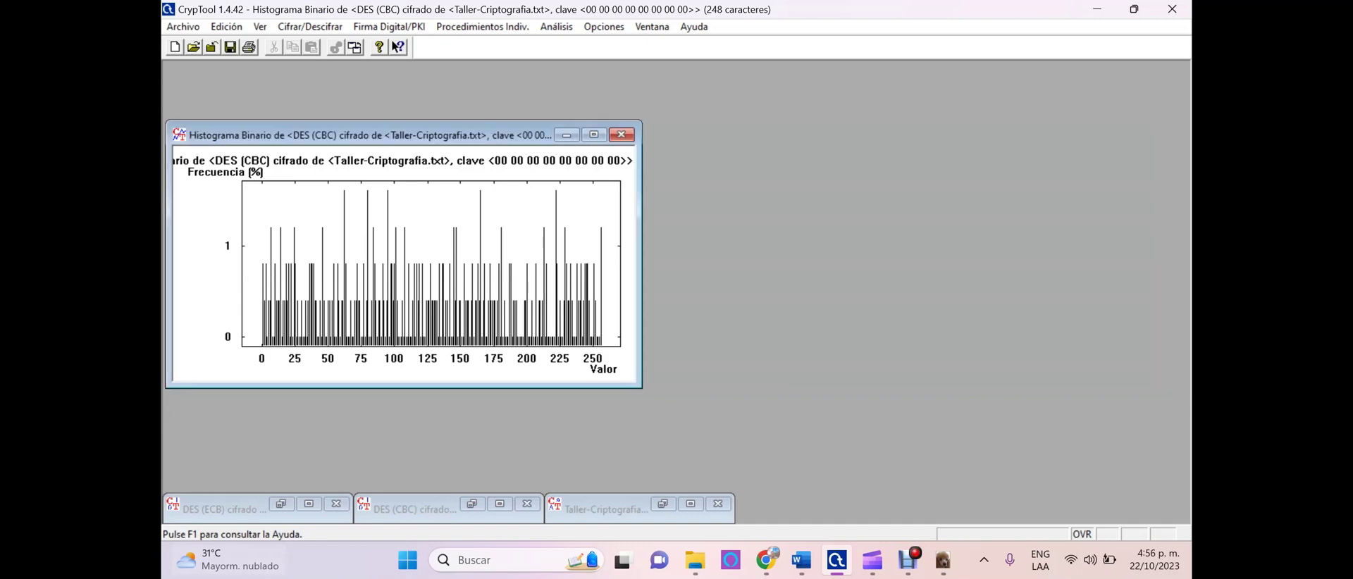
Create a histogram of the DES (ECB) ciphertext from the analysis tools
left_click(224, 509)
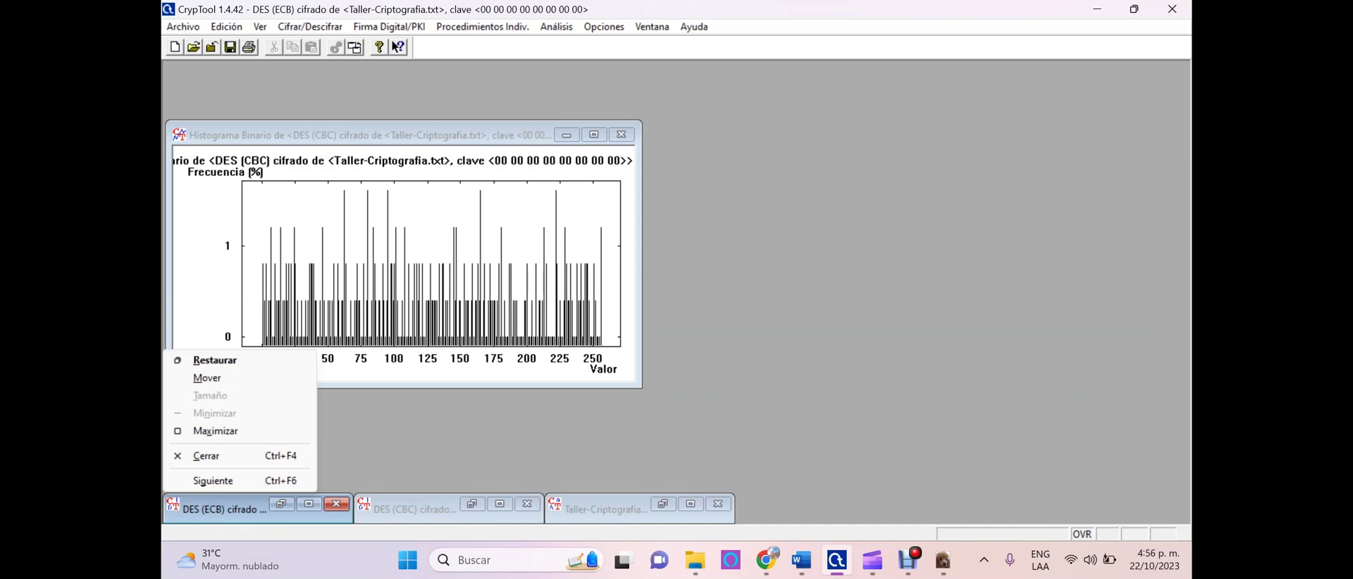
left_click(556, 26)
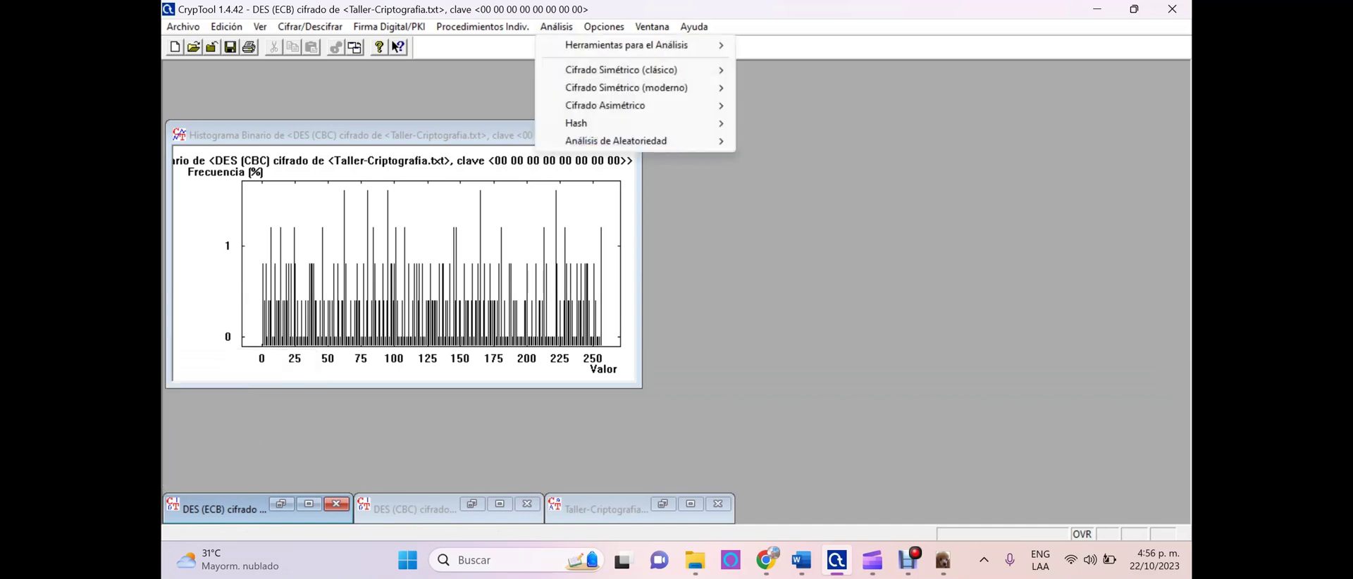
mouse_move(627, 44)
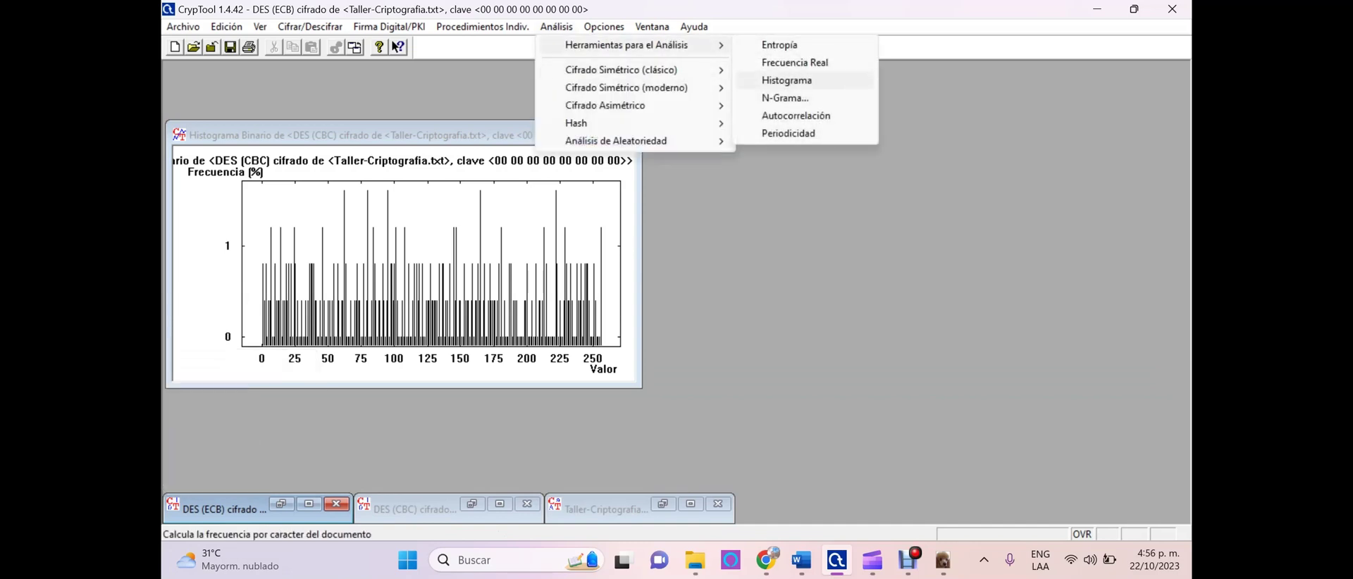
left_click(786, 79)
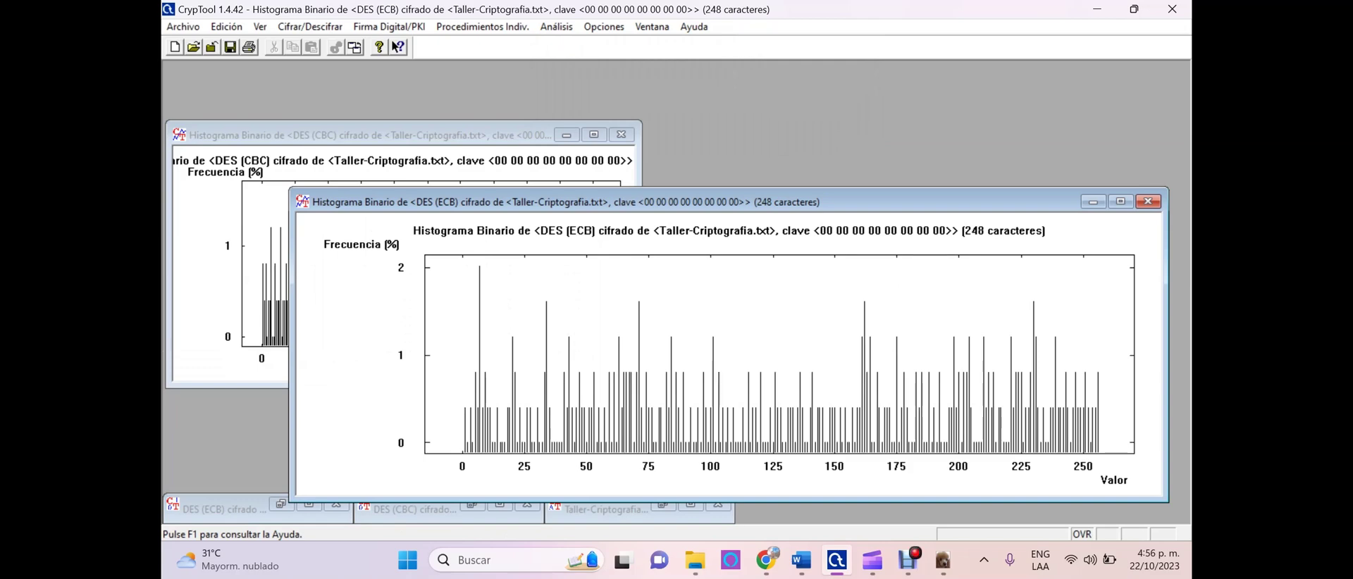
Arrange the ECB histogram beside the CBC histogram to compare, then close the ECB one
left_click_drag(1166, 500, 813, 446)
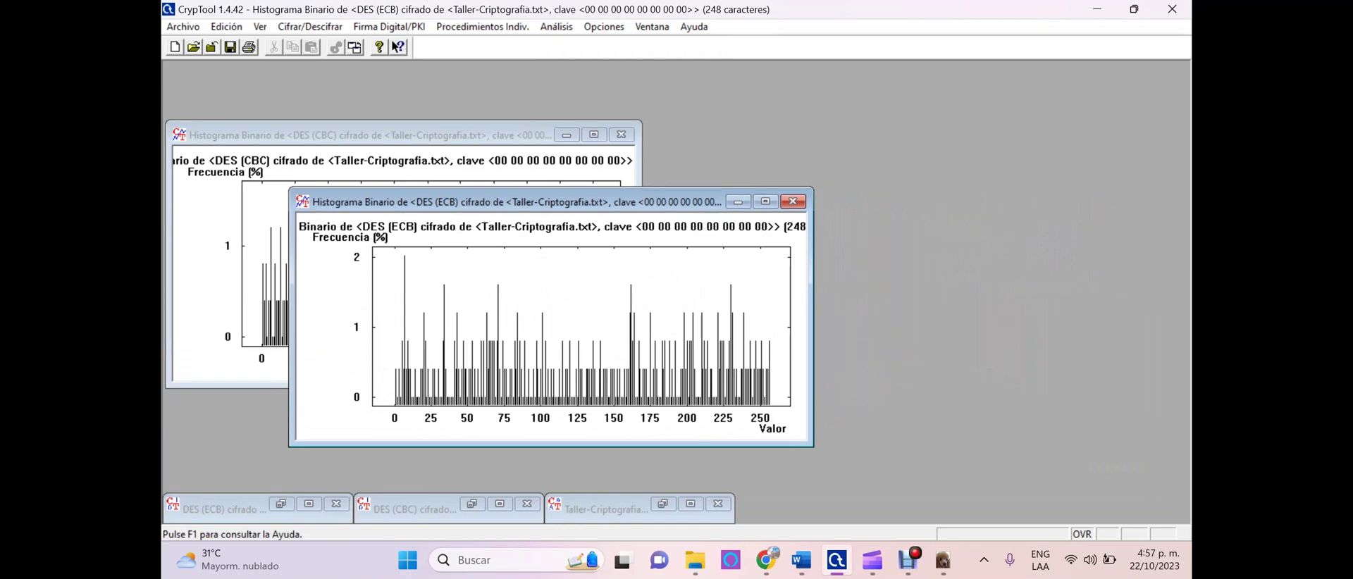
left_click_drag(246, 135, 758, 145)
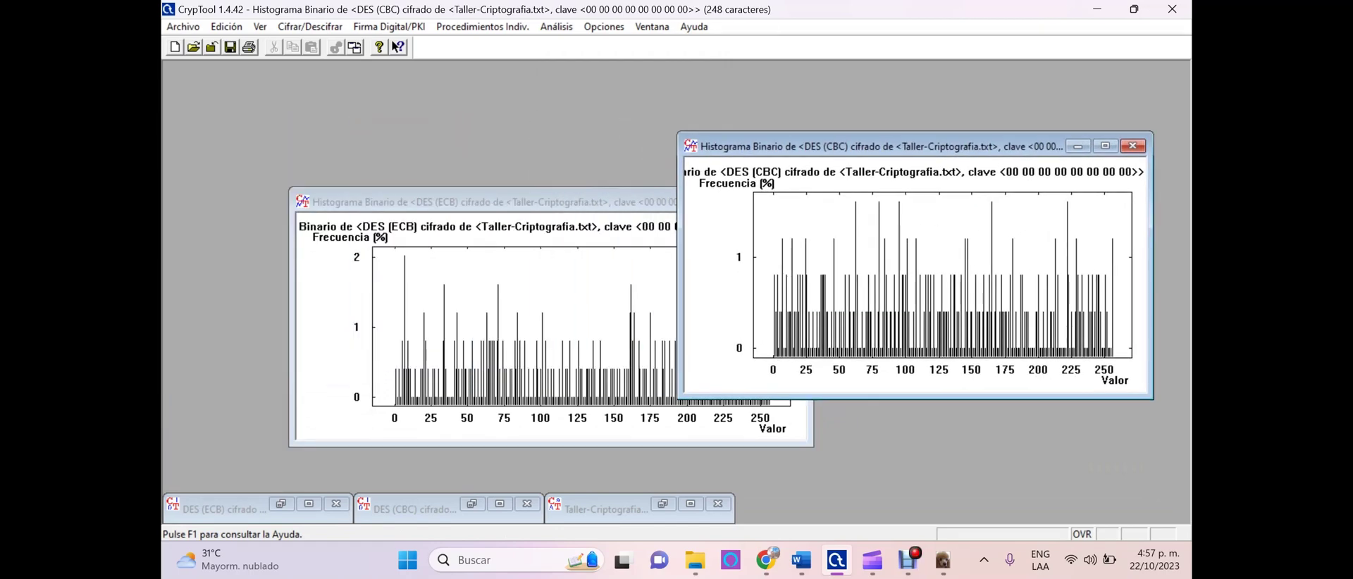
left_click_drag(422, 201, 291, 152)
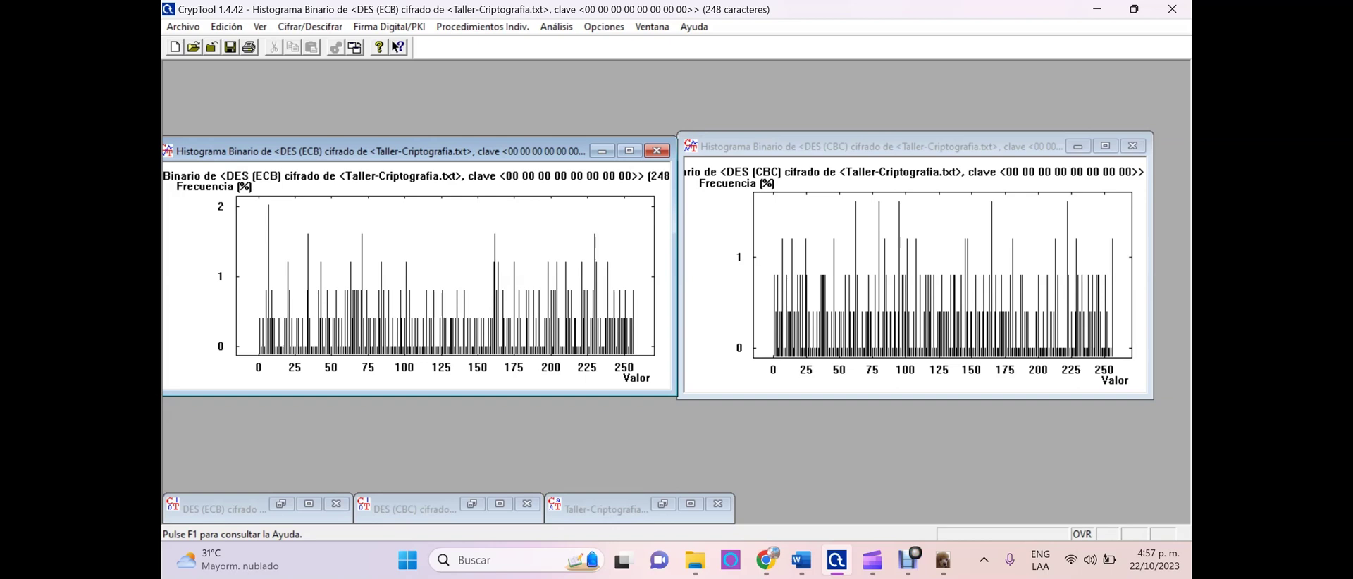
key("ctrl+F6")
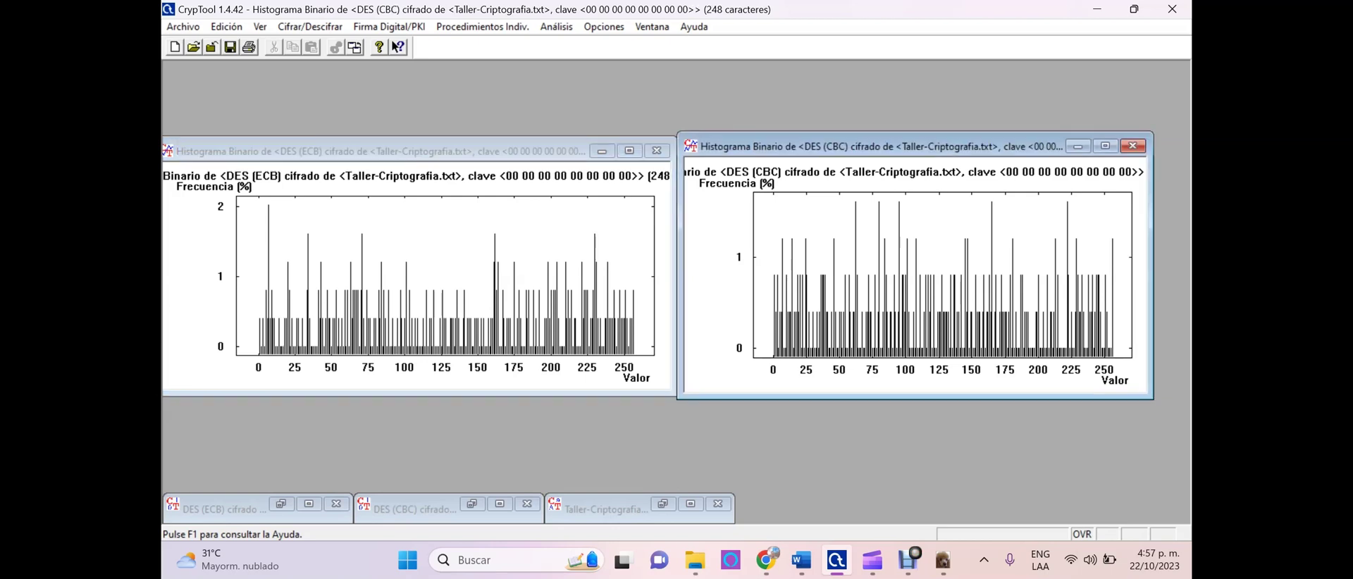
key("ctrl+F6")
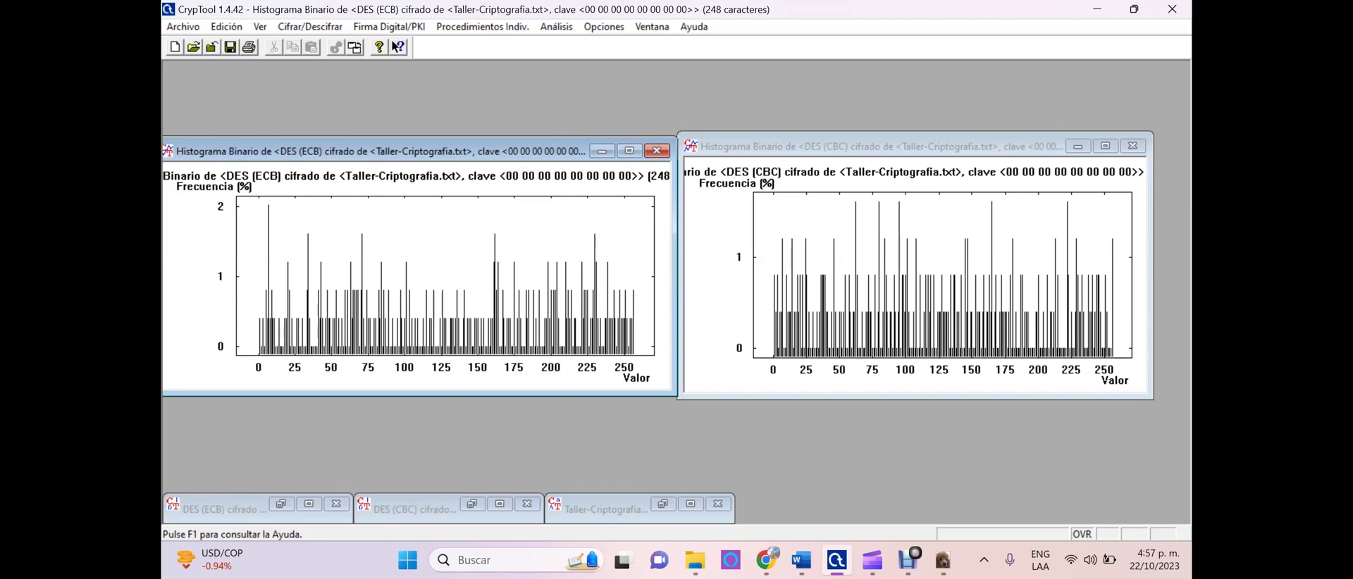
key("ctrl+F6")
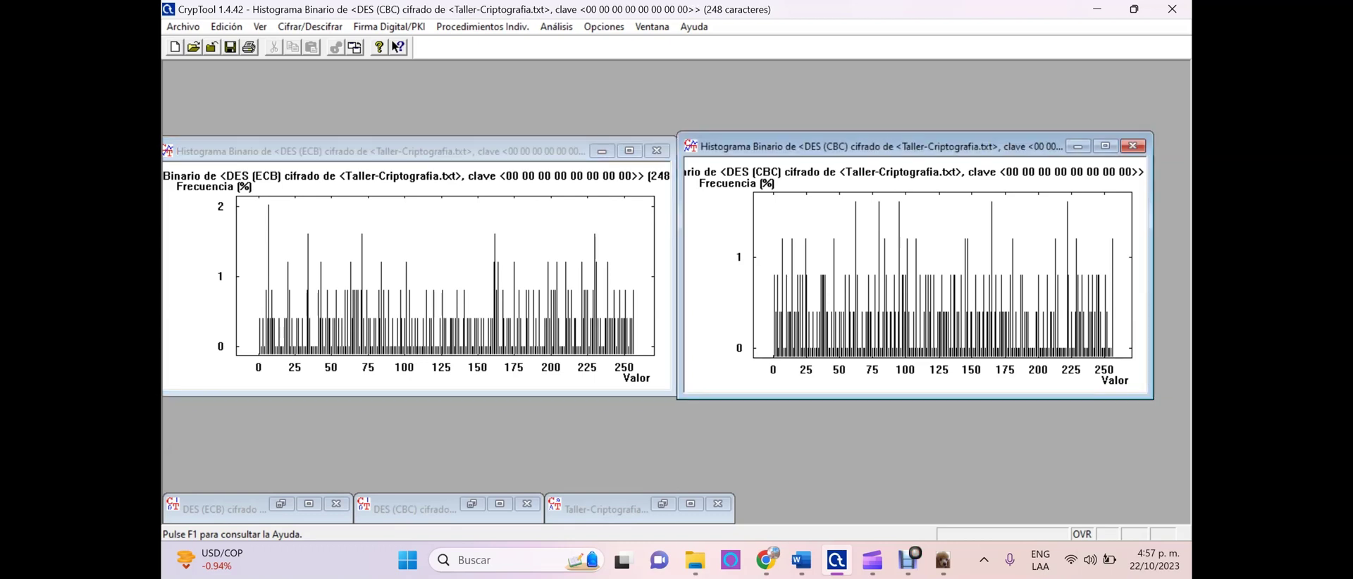
left_click(656, 151)
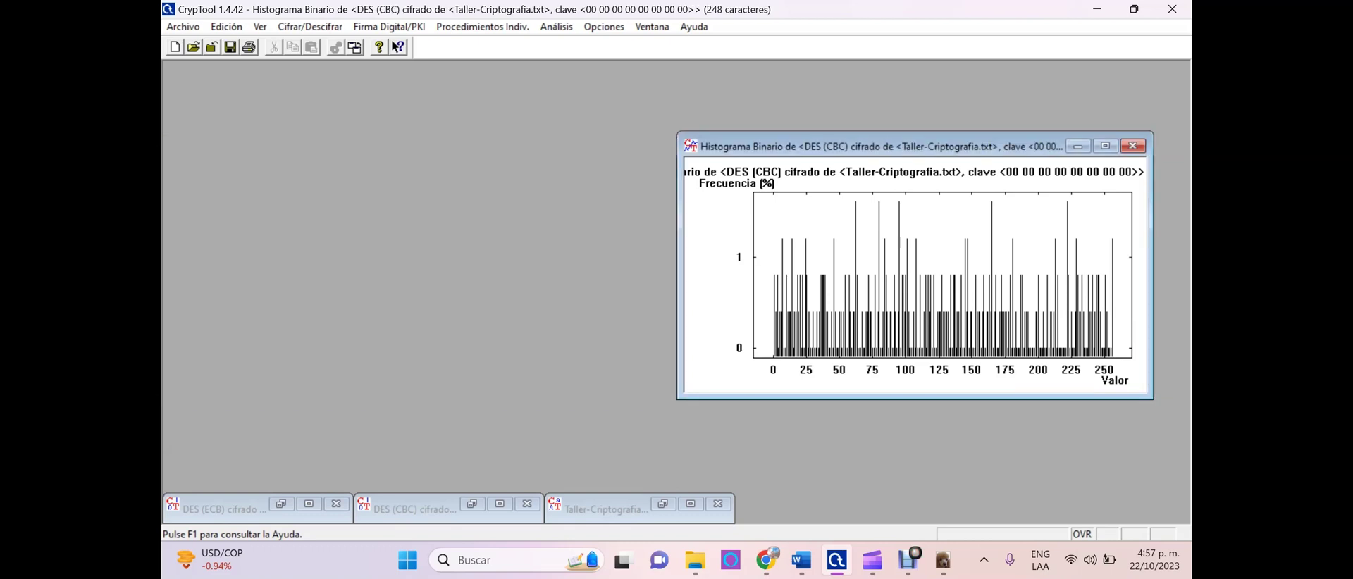
Close the CBC histogram and decrypt the DES (ECB) ciphertext with the all-zero key
left_click(1132, 146)
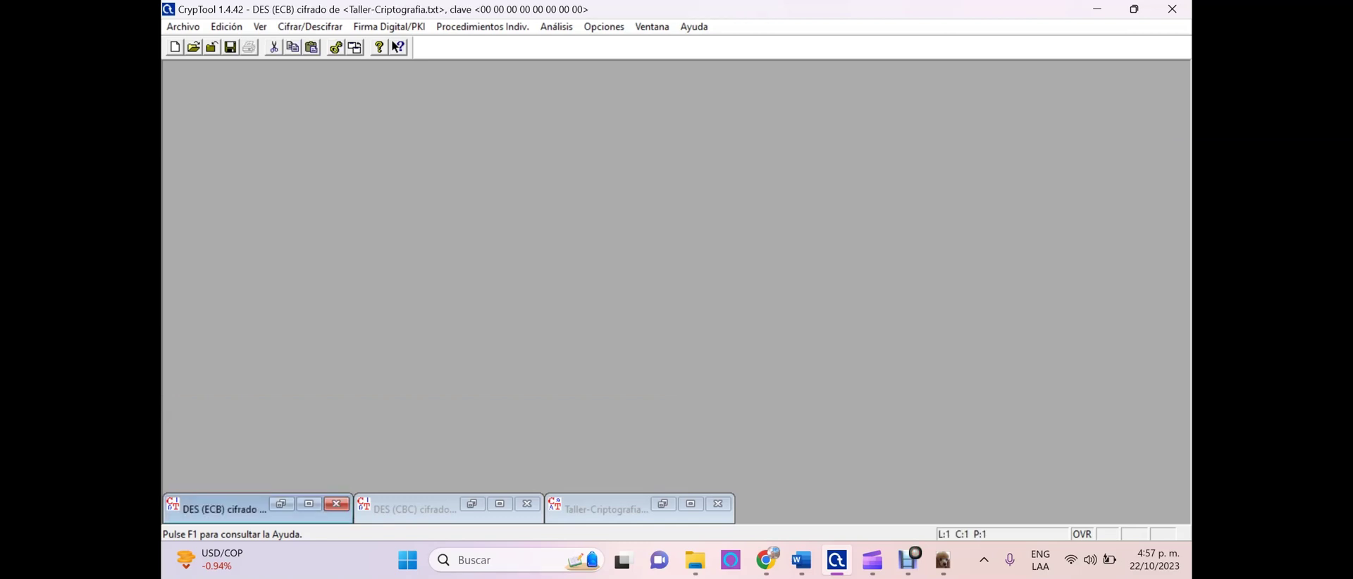
left_click(309, 504)
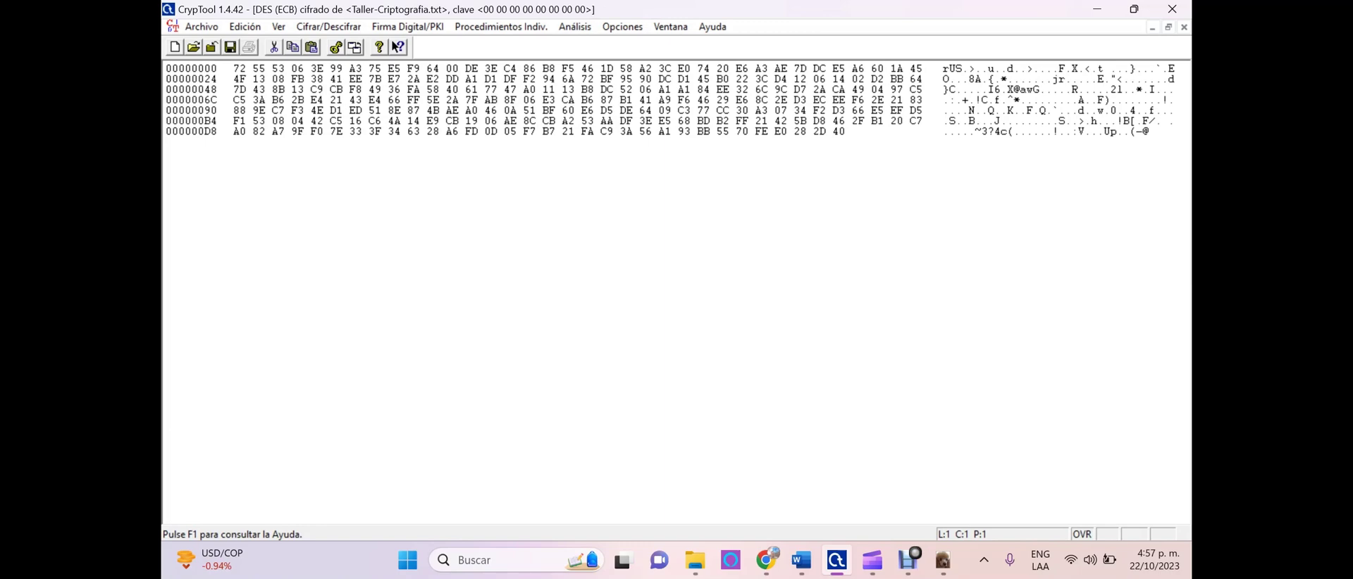
left_click(1167, 27)
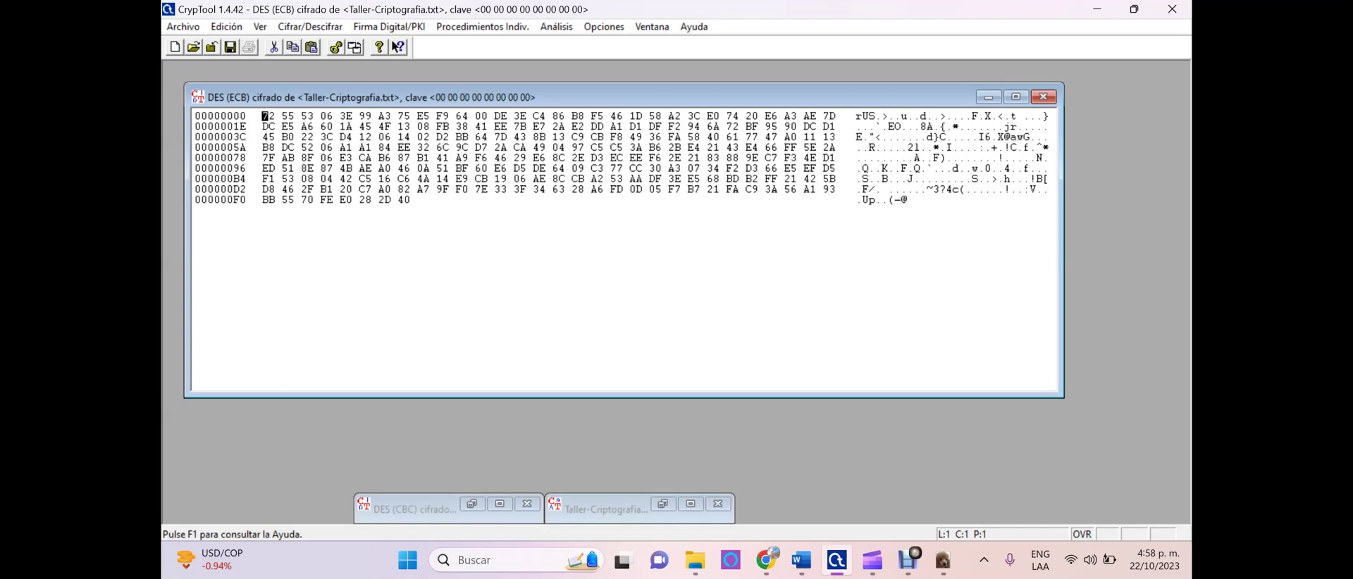
left_click(310, 27)
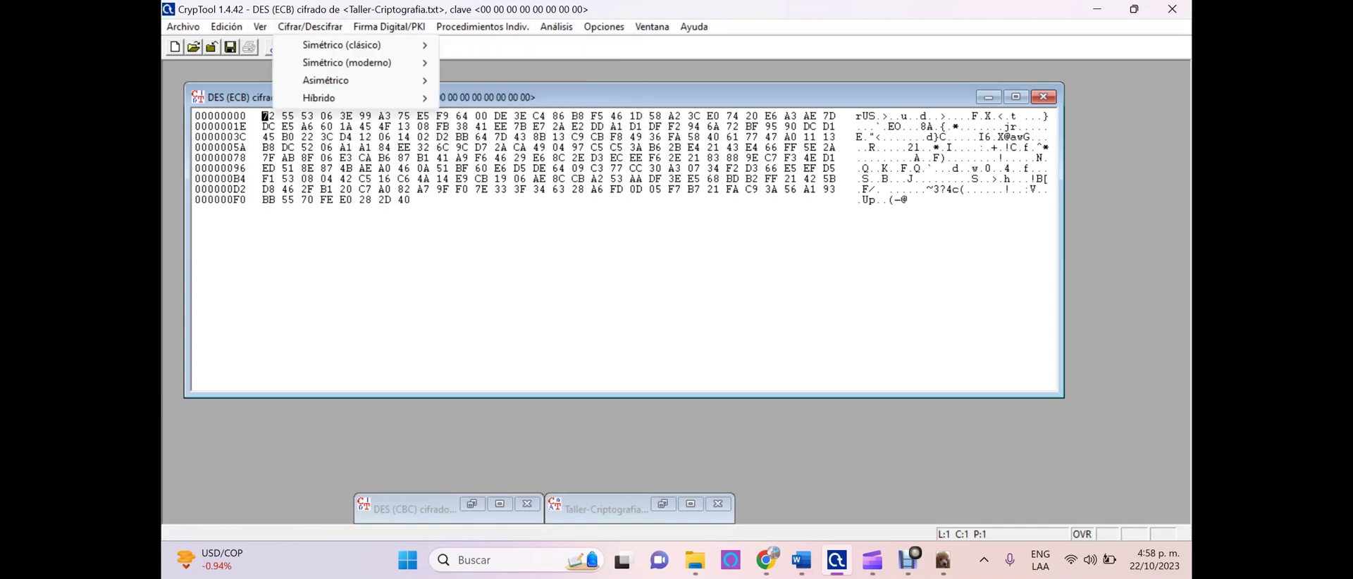
mouse_move(347, 63)
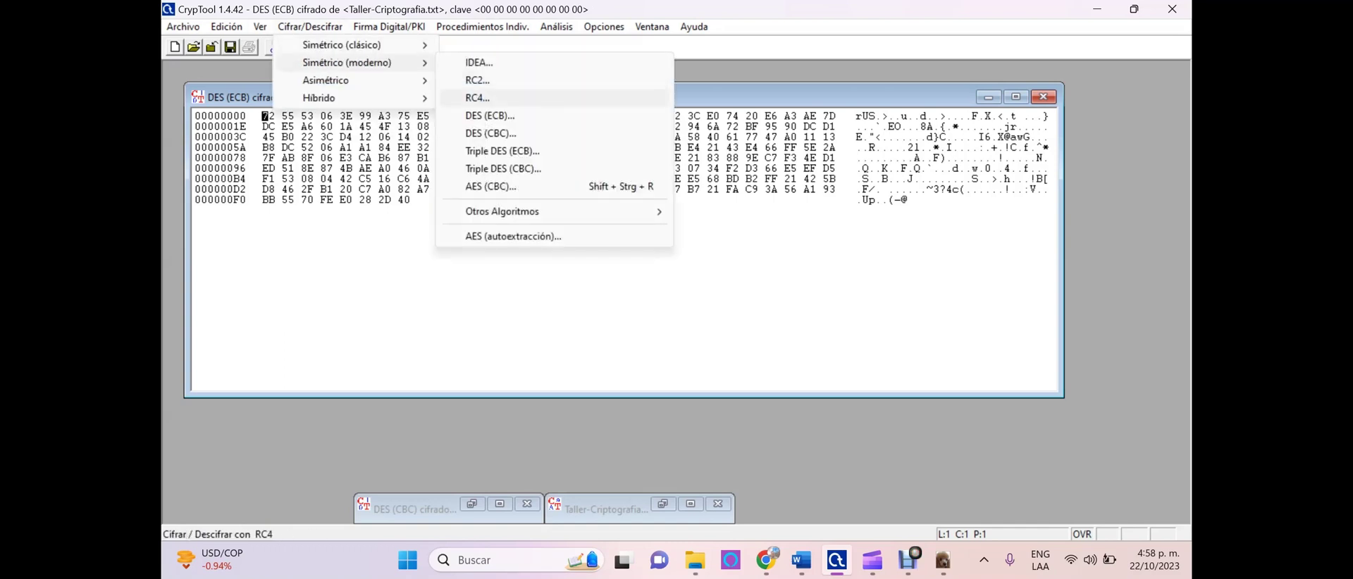
left_click(490, 116)
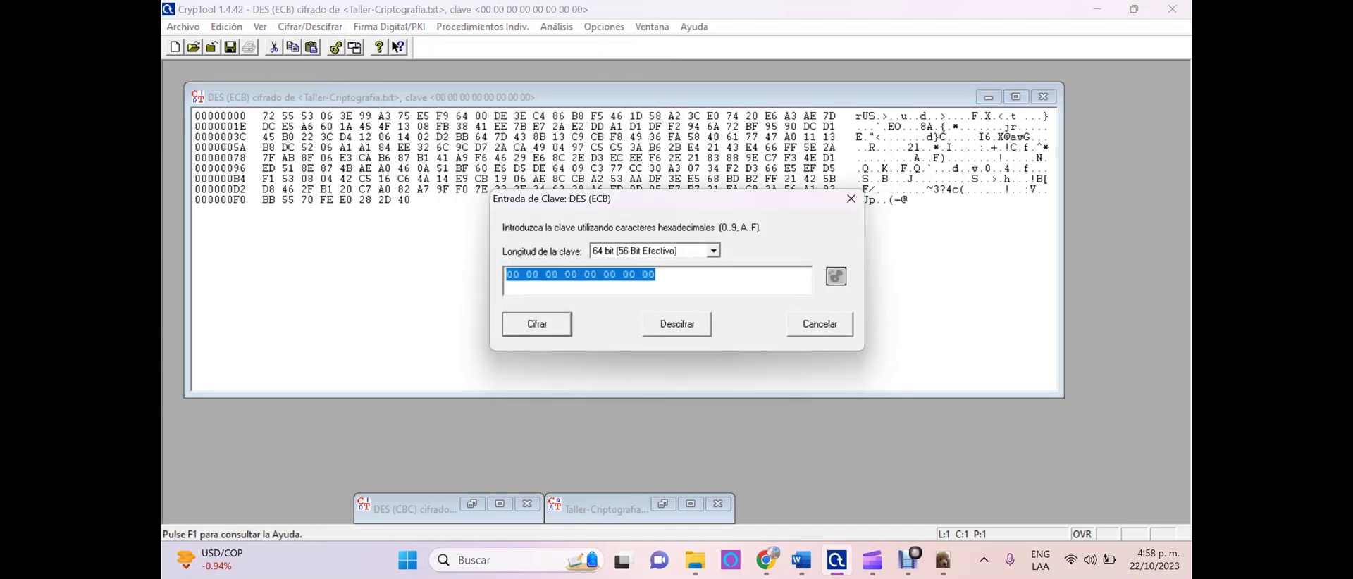
left_click(676, 324)
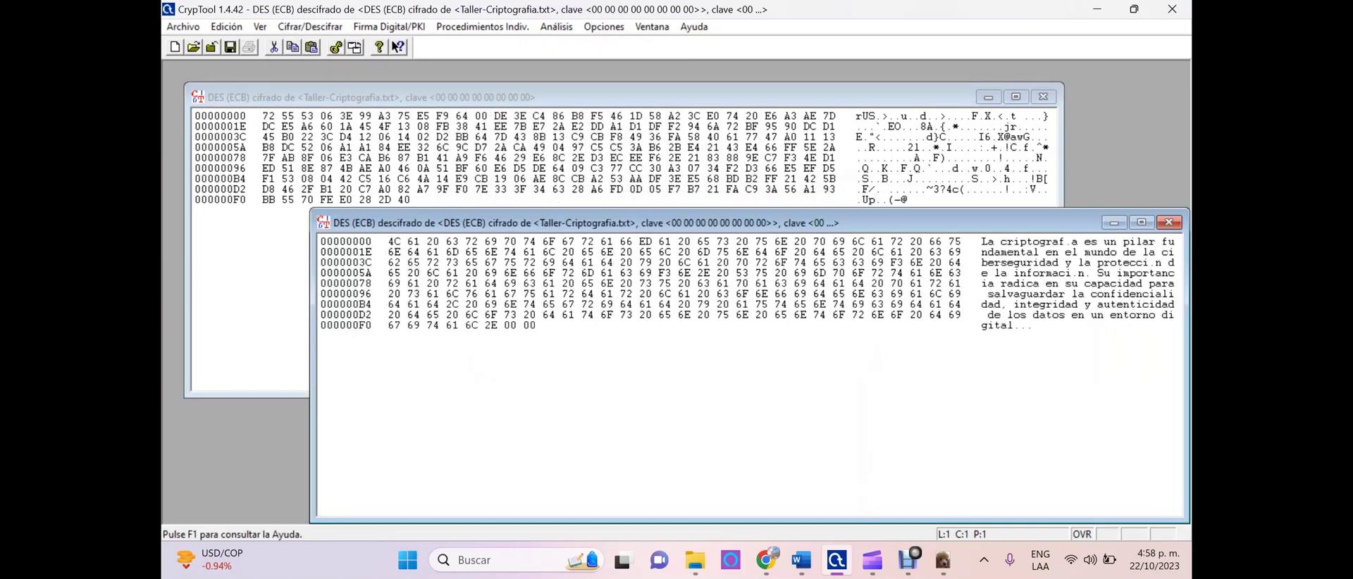
Inspect the decrypted hex bytes, including the accented letter in 'criptografía'
left_click_drag(564, 223, 423, 108)
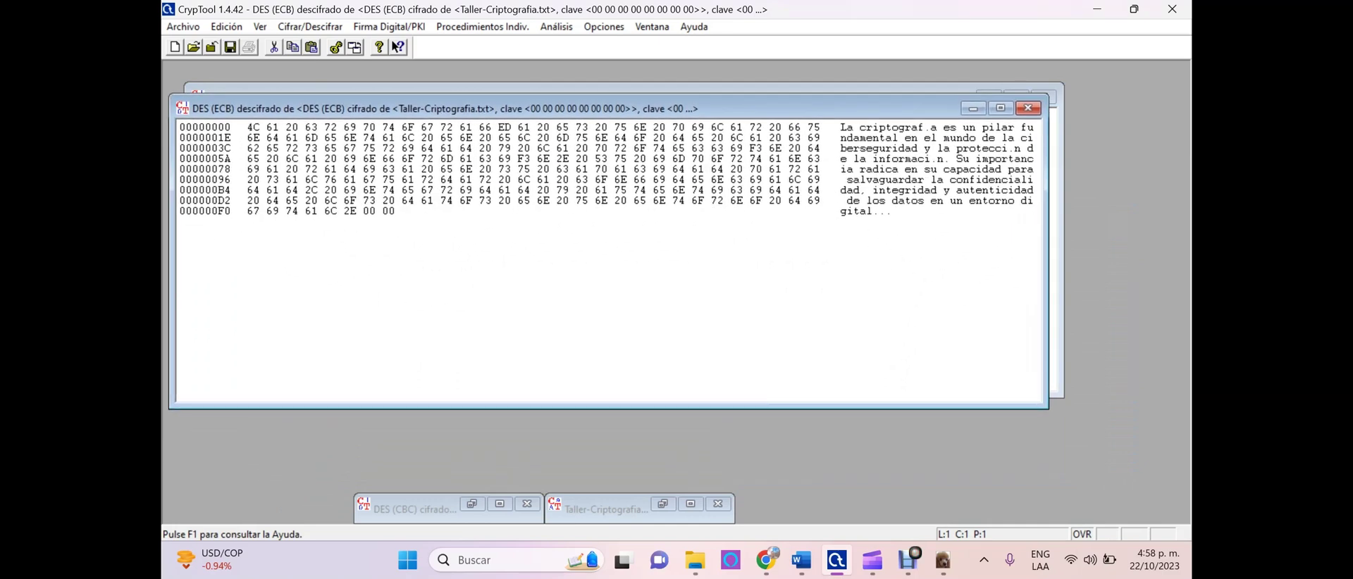
left_click_drag(814, 127, 292, 148)
left_click_drag(855, 149, 894, 211)
left_click(894, 211)
left_click_drag(916, 128, 937, 127)
left_click(927, 180)
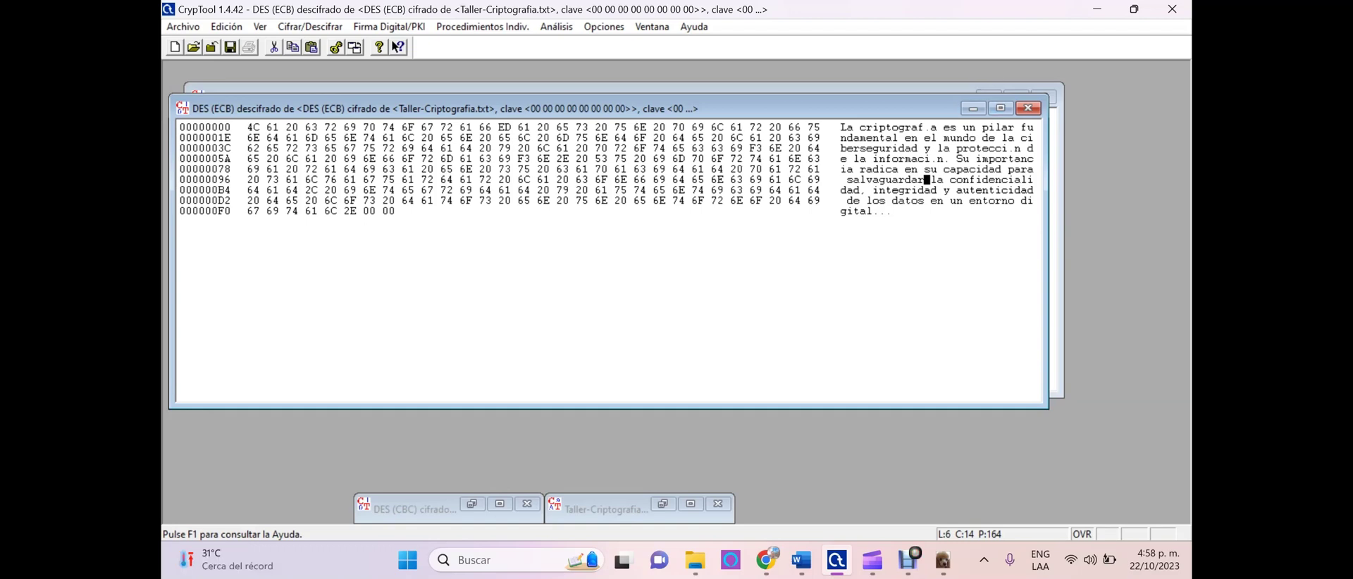
left_click(1018, 149)
left_click(894, 211)
Show the decrypted data as plain text, review the paragraph, then close the window
left_click(260, 27)
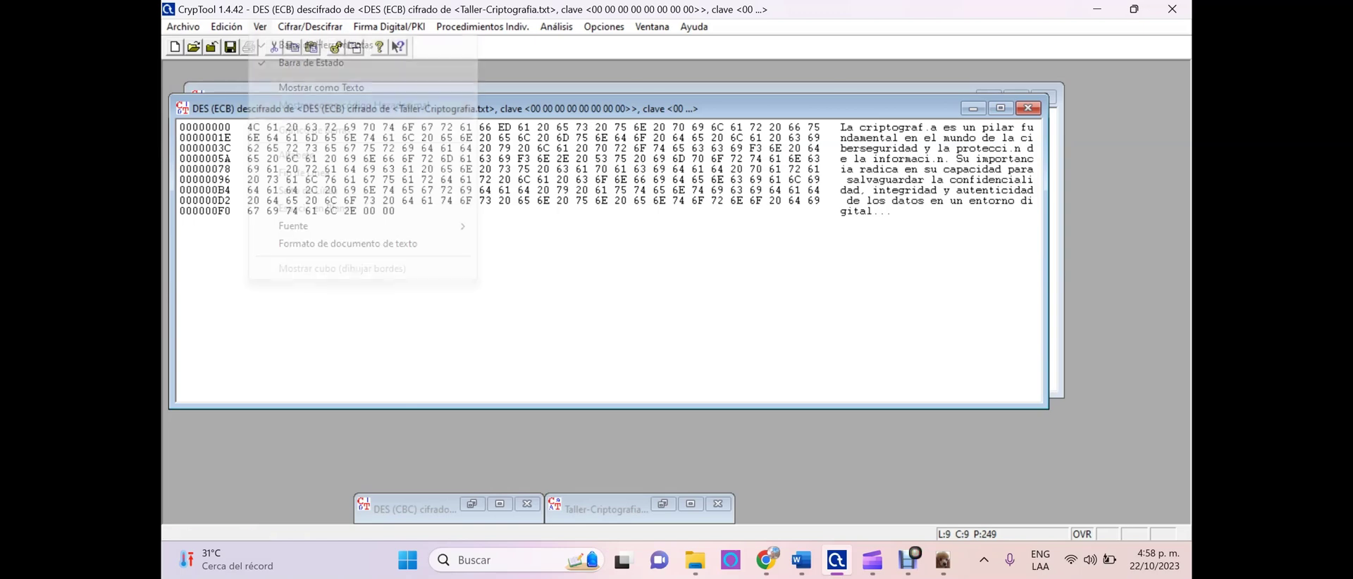
left_click(321, 87)
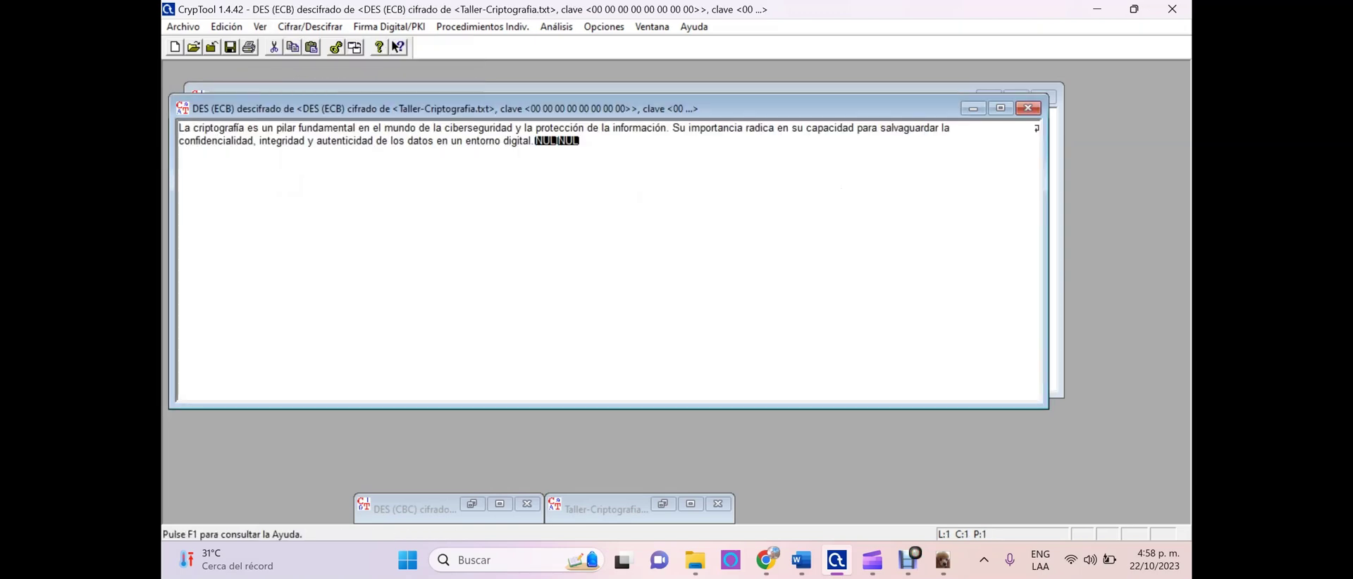
left_click_drag(579, 140, 178, 128)
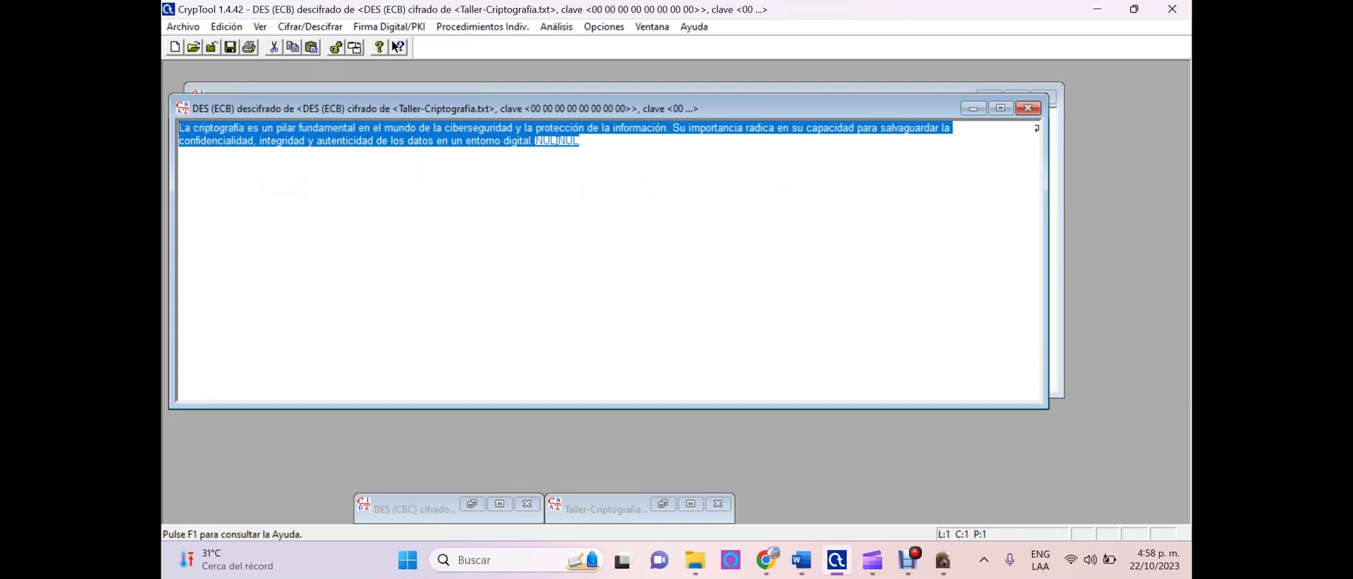
left_click(580, 141)
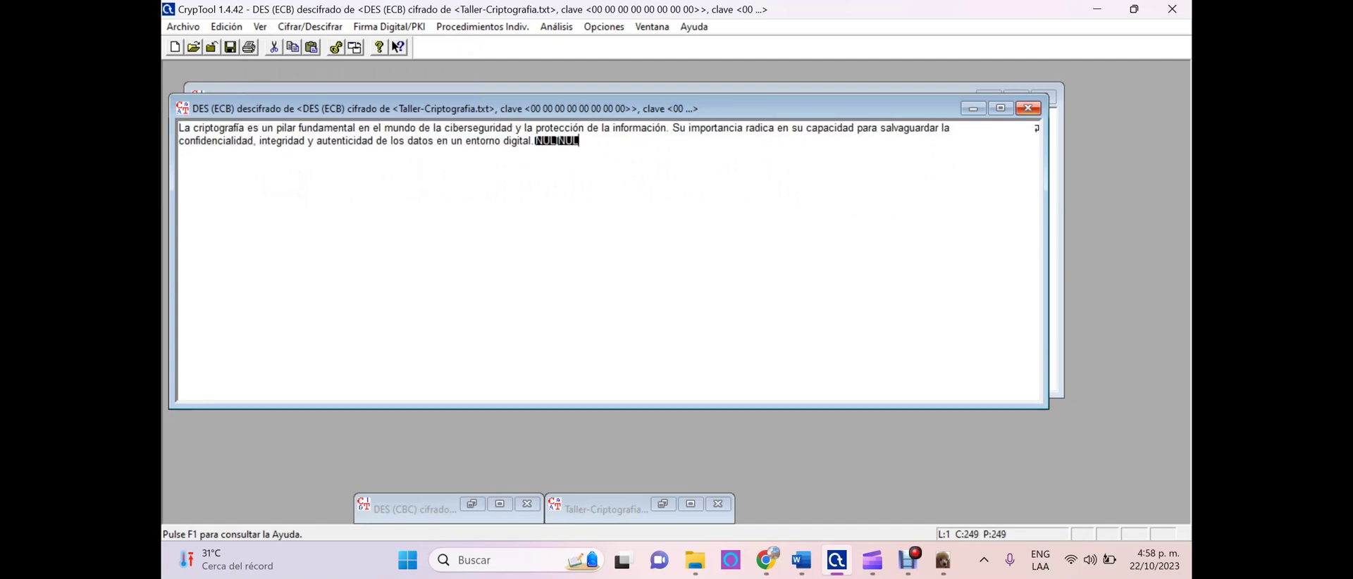
left_click(1028, 107)
Close the ECB ciphertext and decrypt the DES (CBC) ciphertext with key 00…00
left_click(1043, 96)
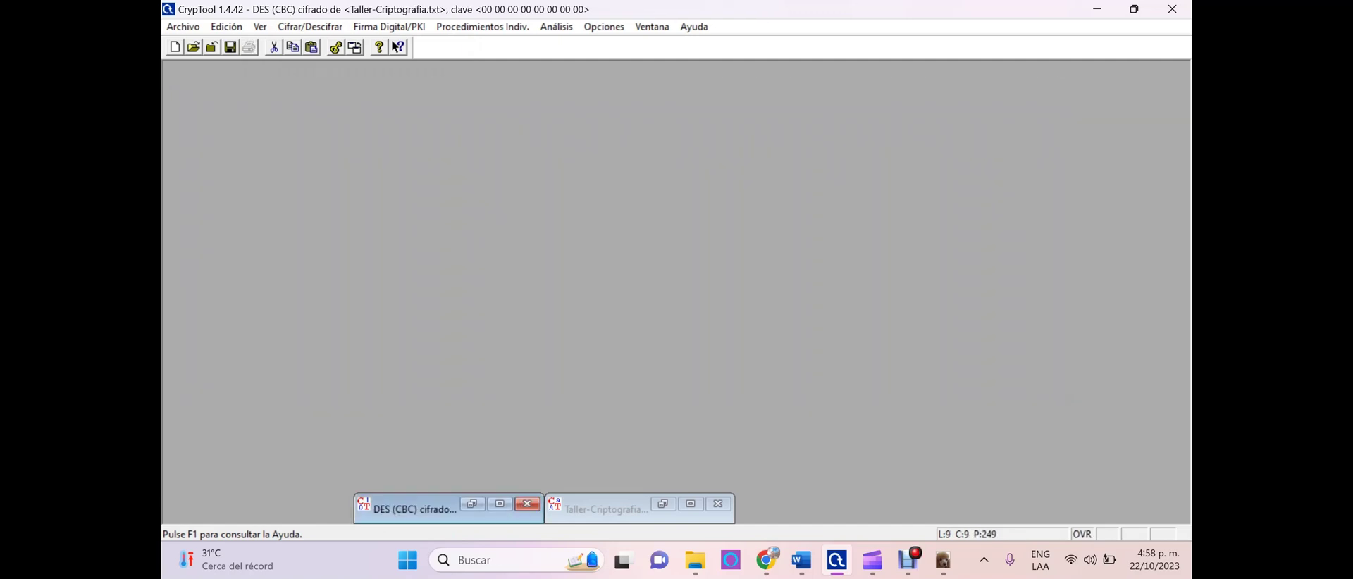
left_click(500, 503)
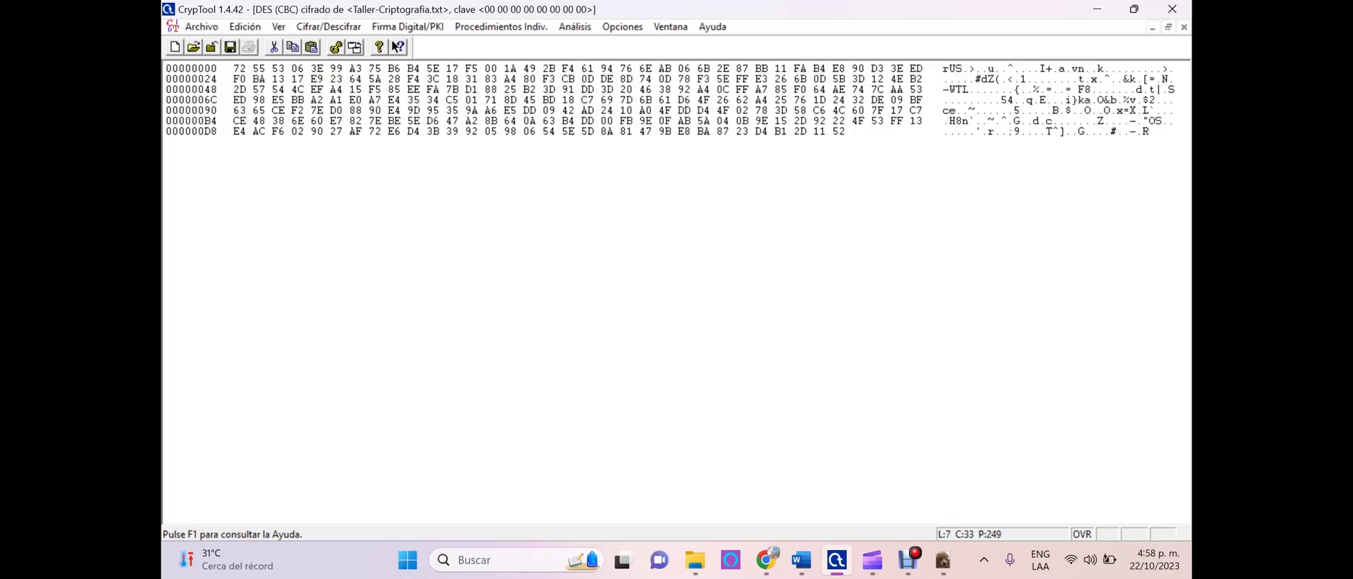
left_click(1168, 27)
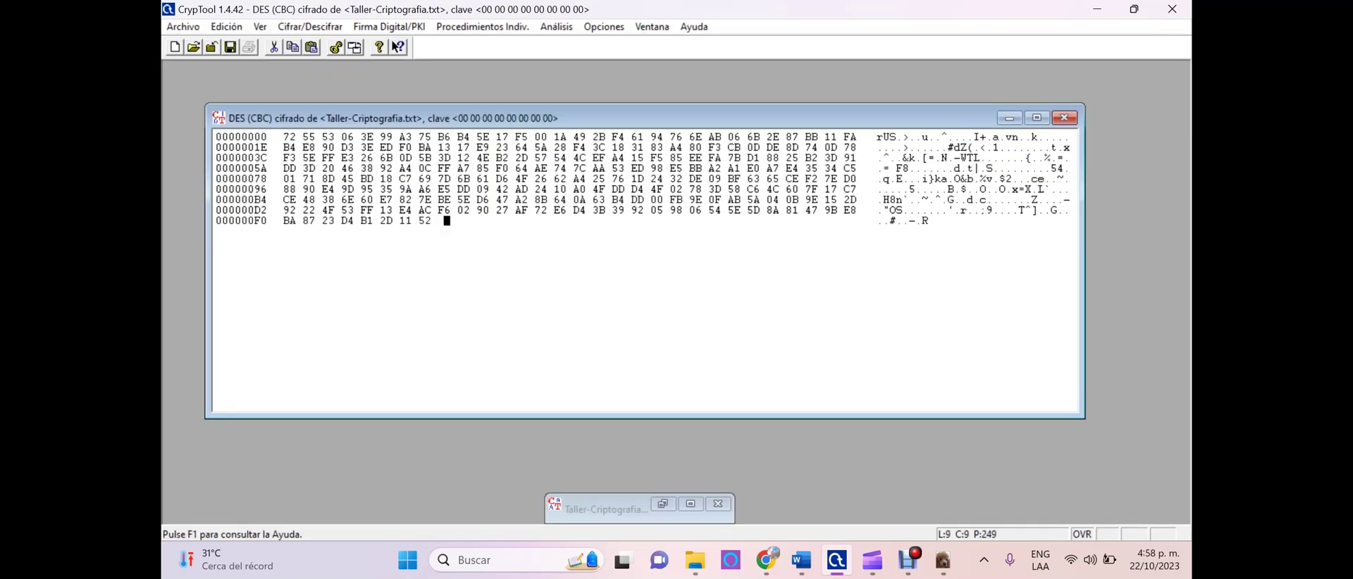
left_click(310, 27)
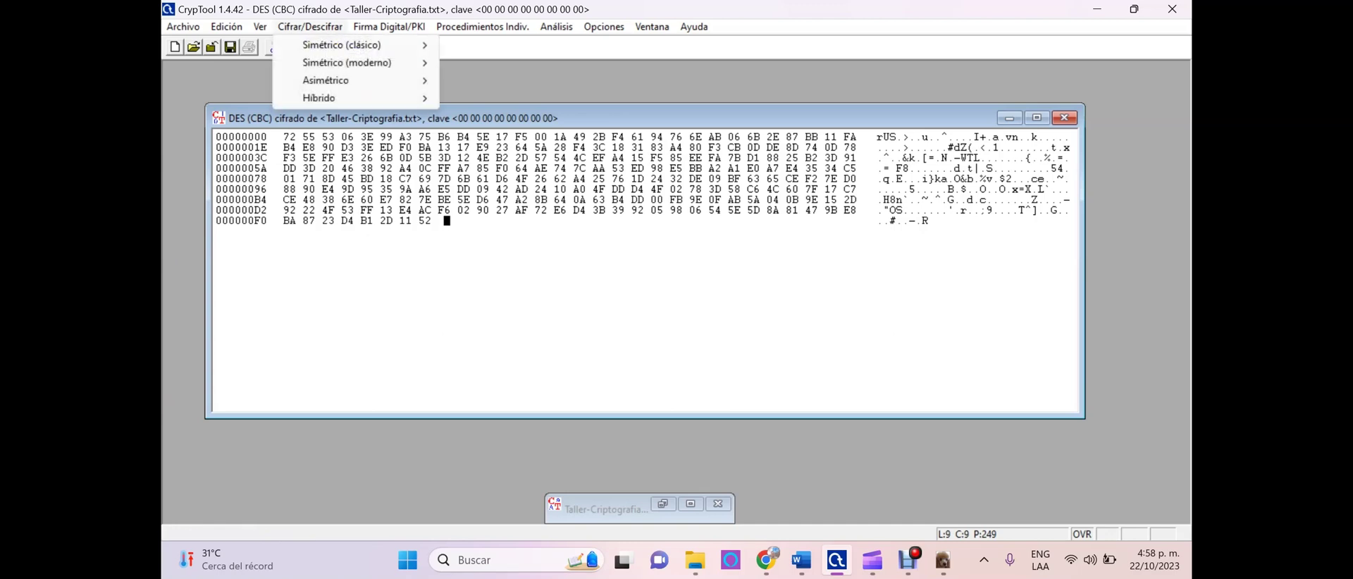
key("Right")
key("Down")
key("Down")
key("Down")
key("Down")
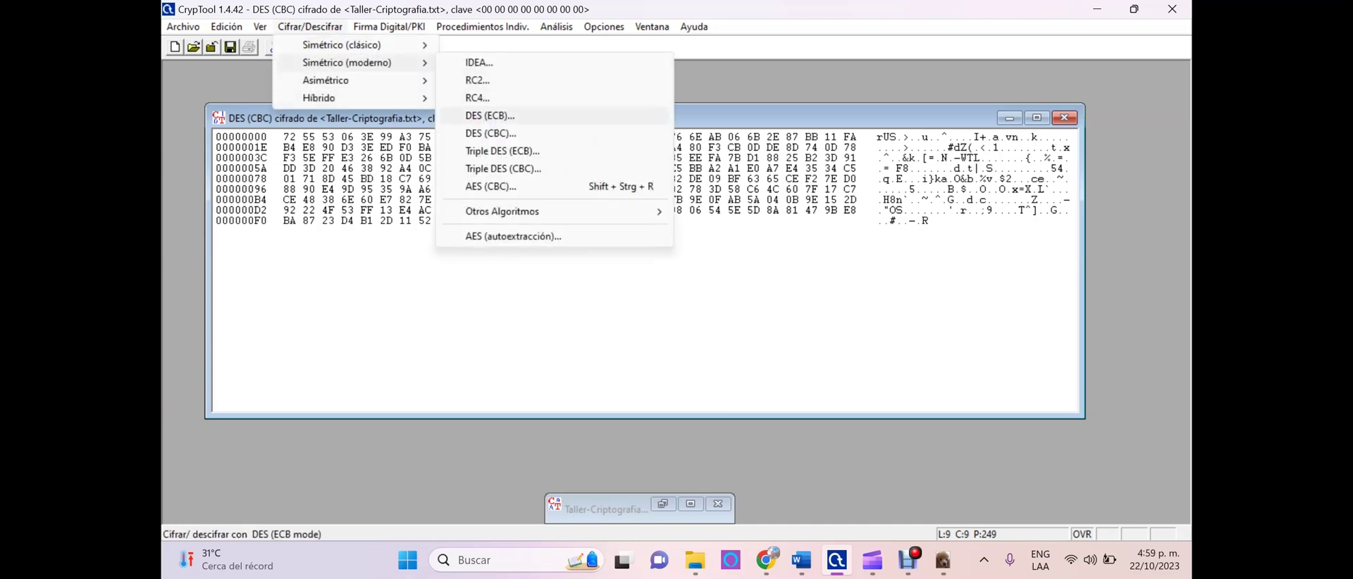
key("Return")
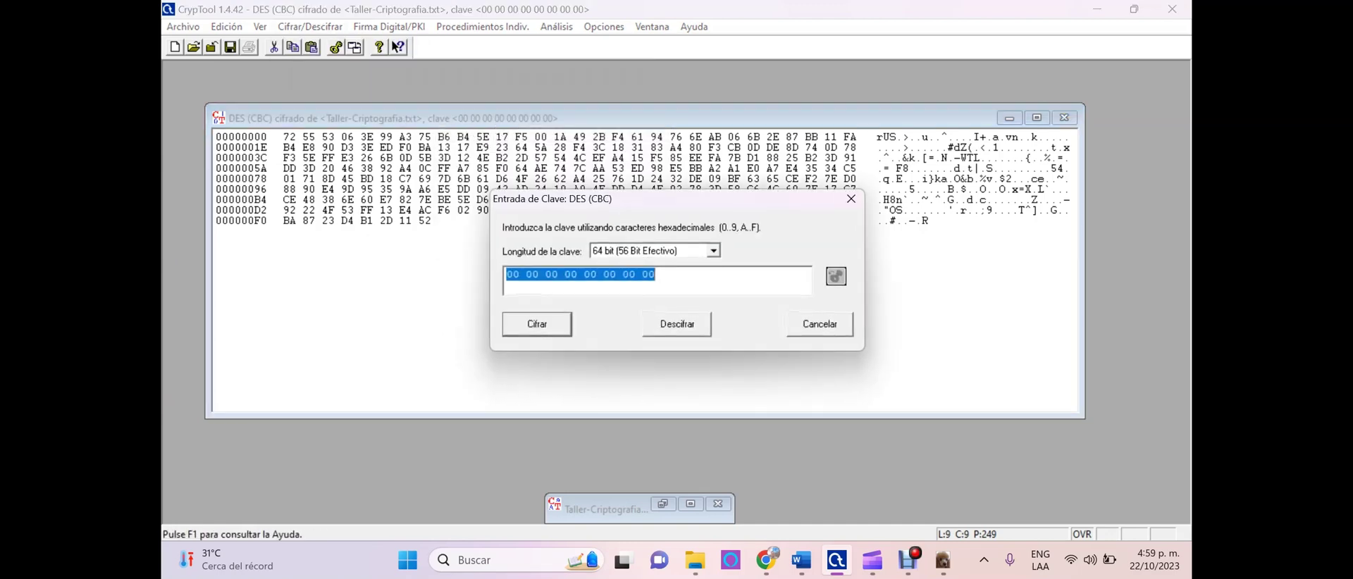
key("Return")
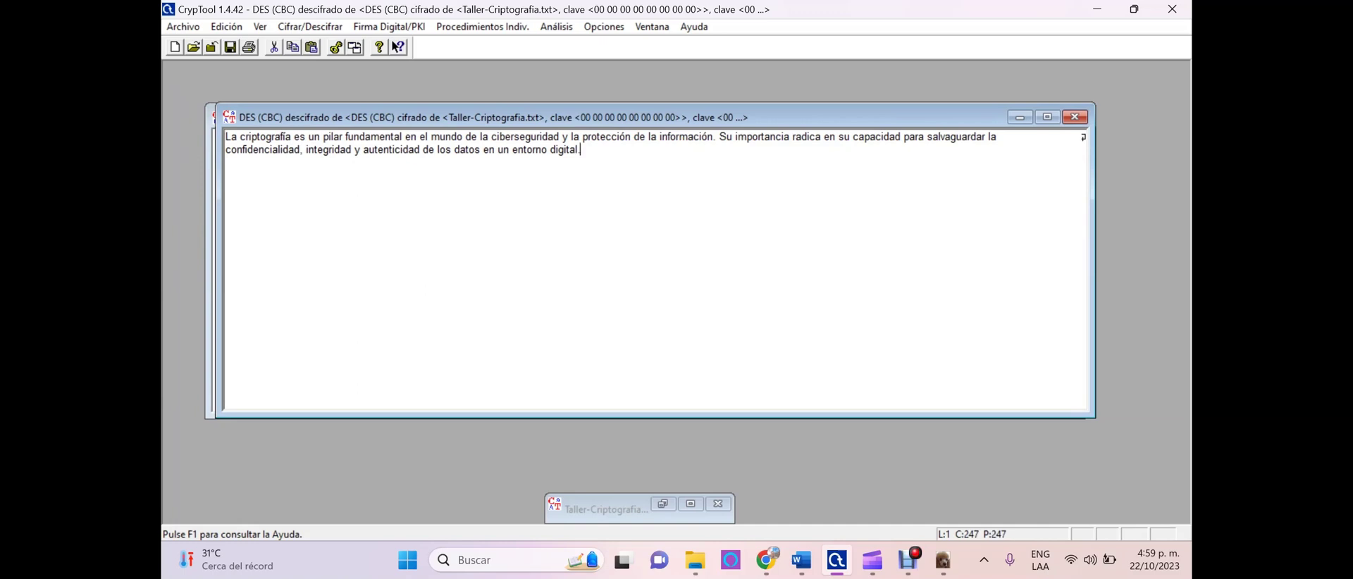
key("ctrl+a")
left_click(581, 151)
Close the DES (CBC) decrypted and hex windows, then minimize Taller-Criptografia.txt
left_click(690, 504)
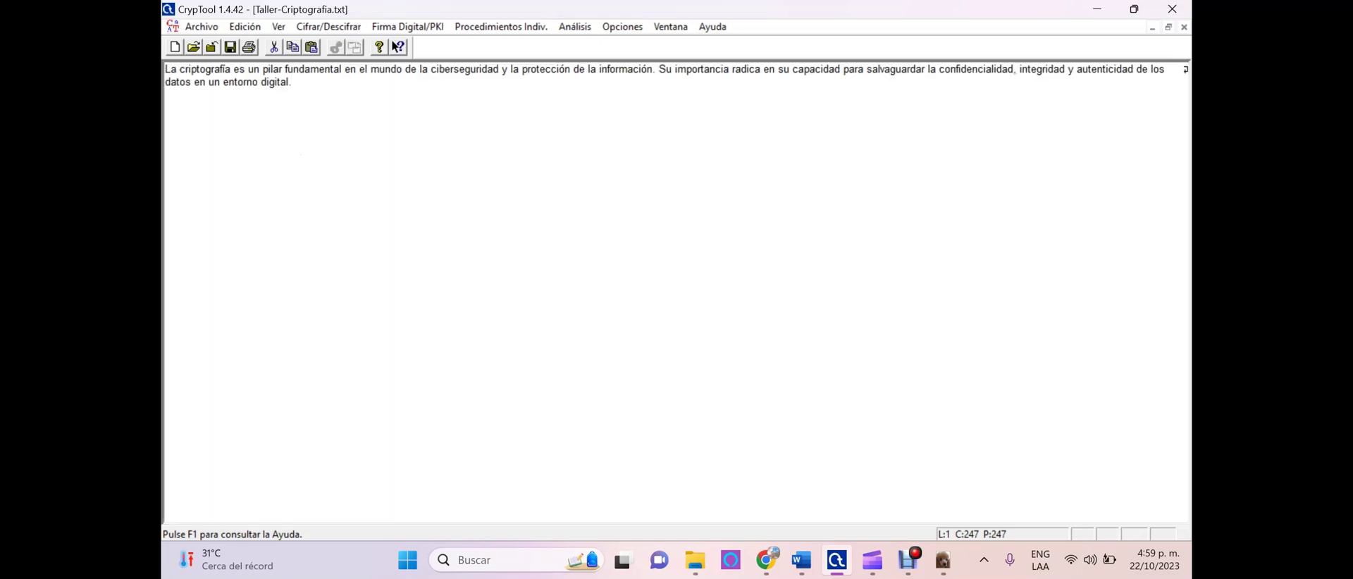
left_click(1167, 27)
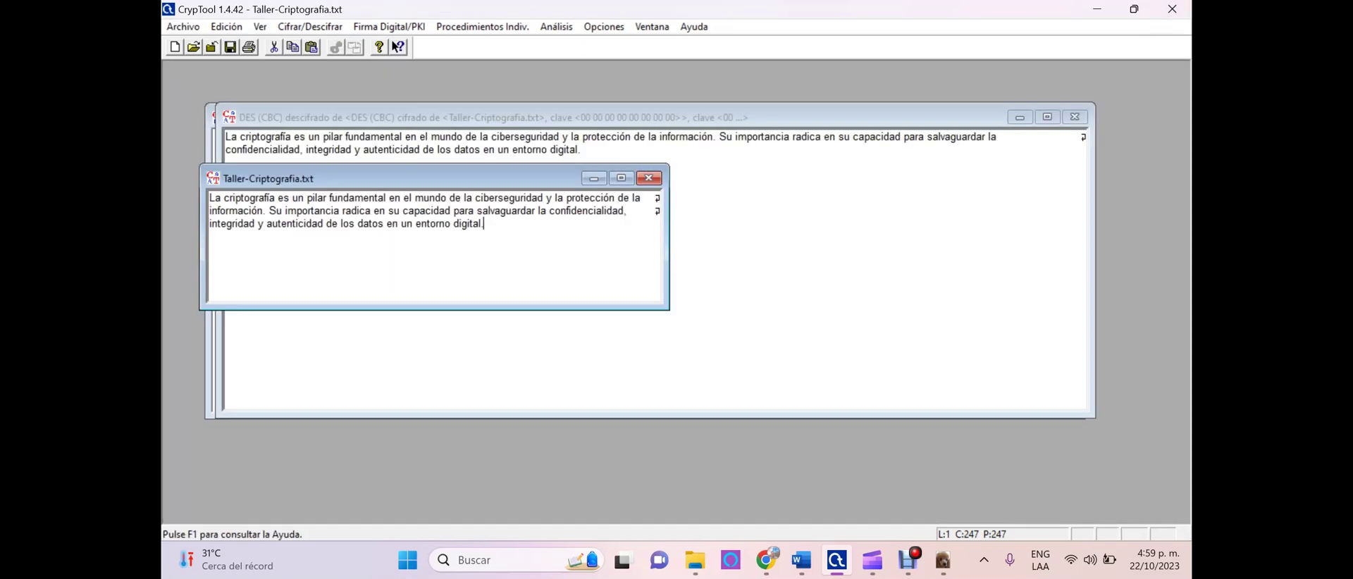
left_click_drag(282, 178, 435, 258)
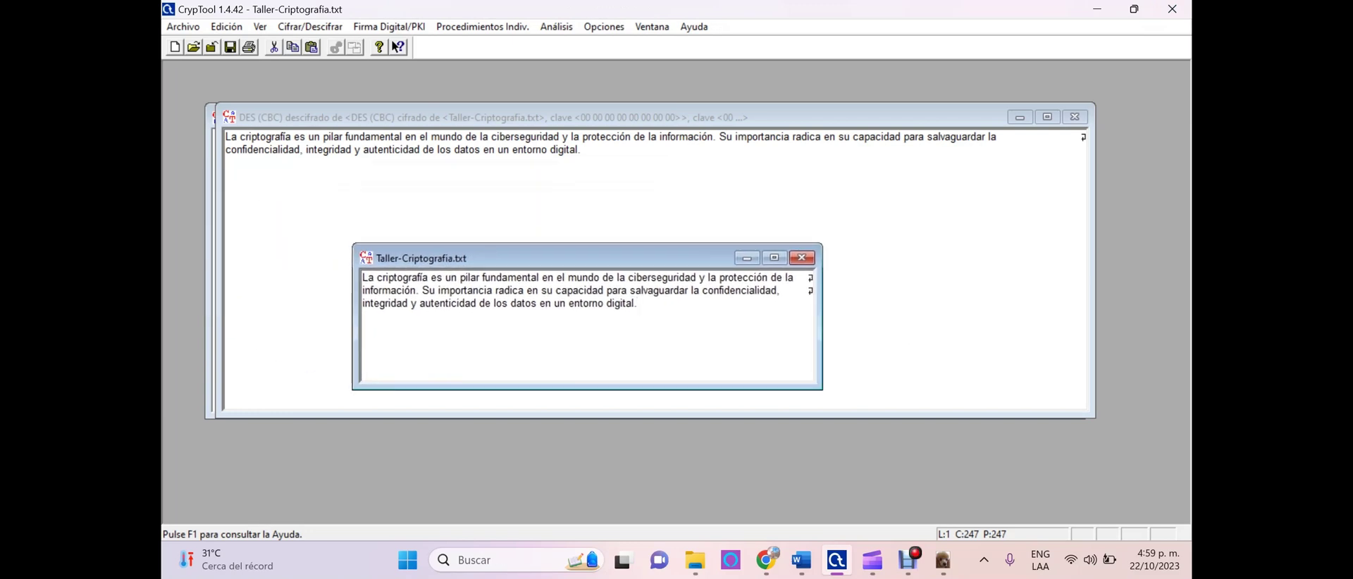
key("ctrl+F4")
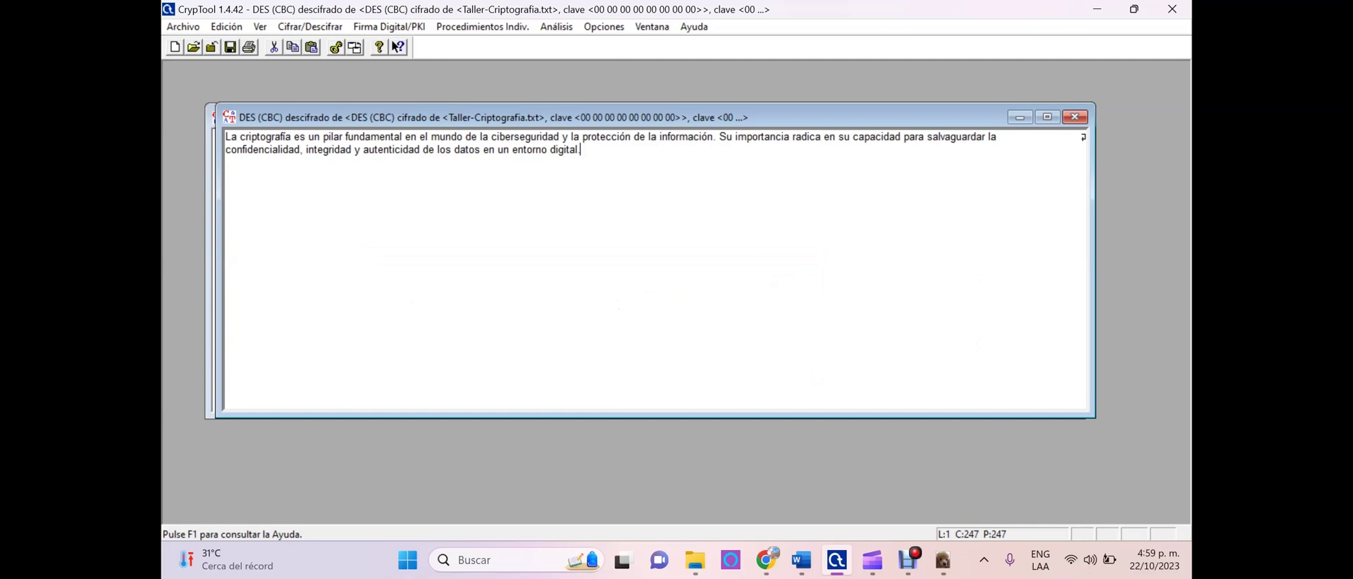
left_click(1075, 117)
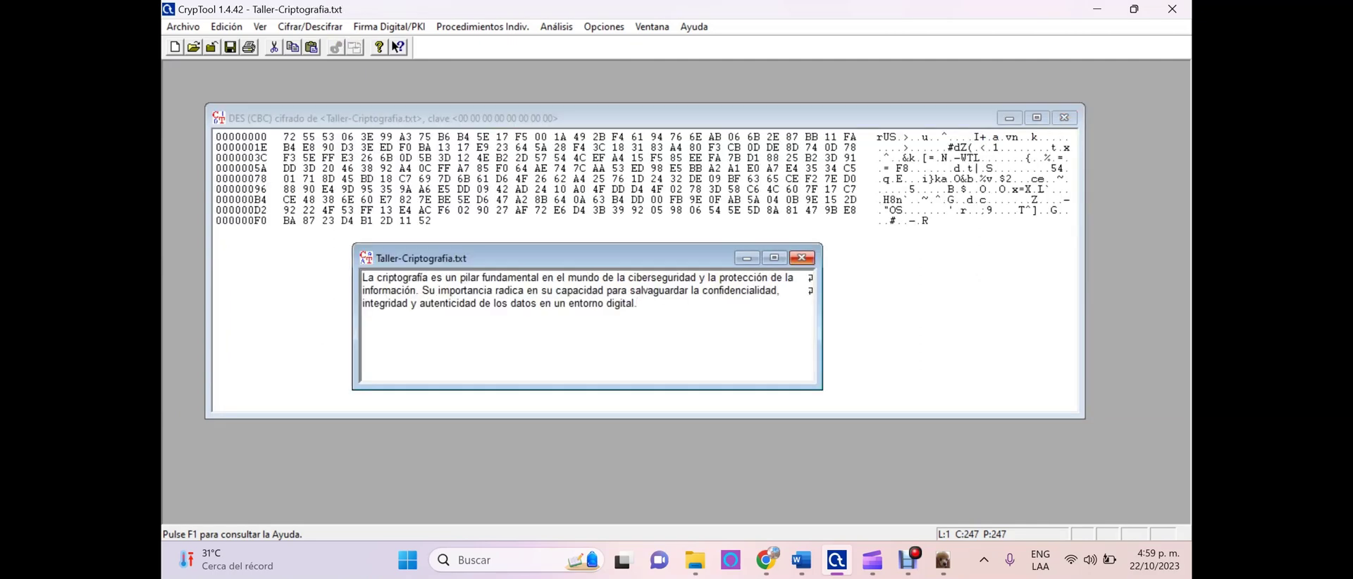
left_click(1064, 117)
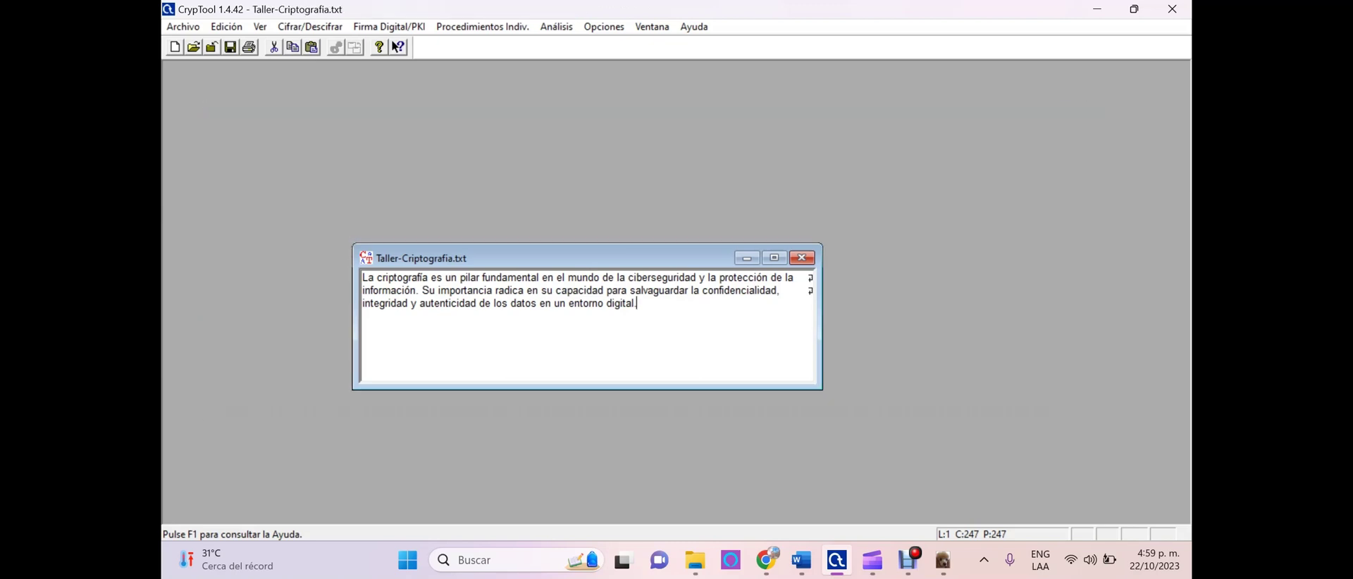
left_click_drag(564, 258, 445, 161)
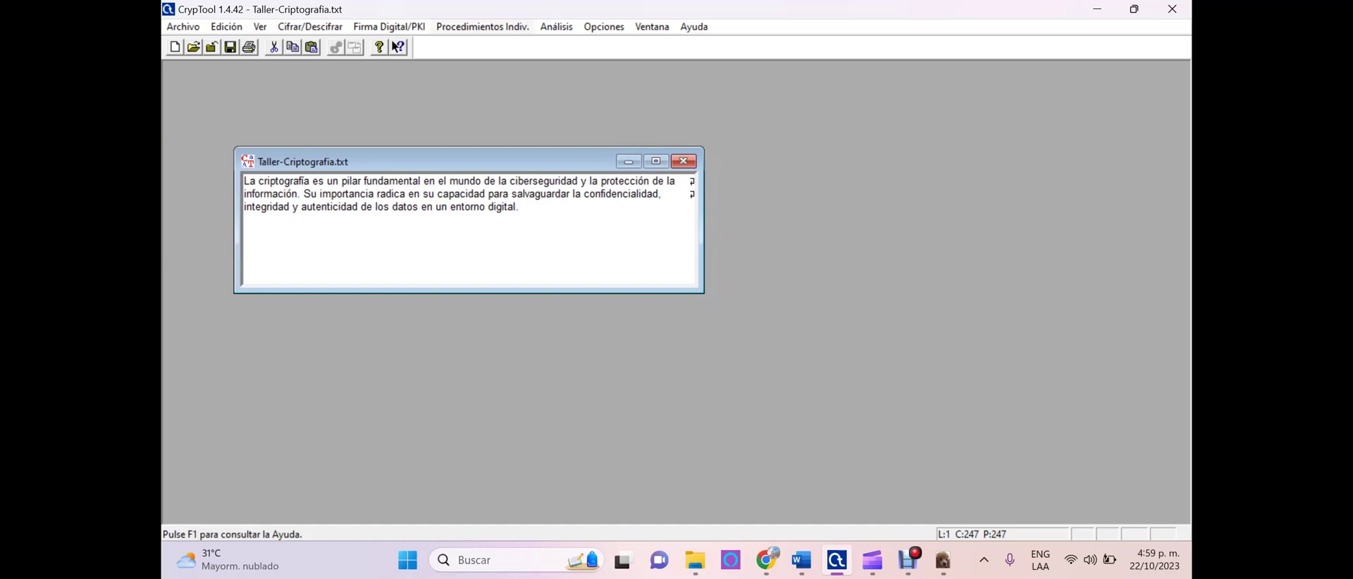
left_click(628, 161)
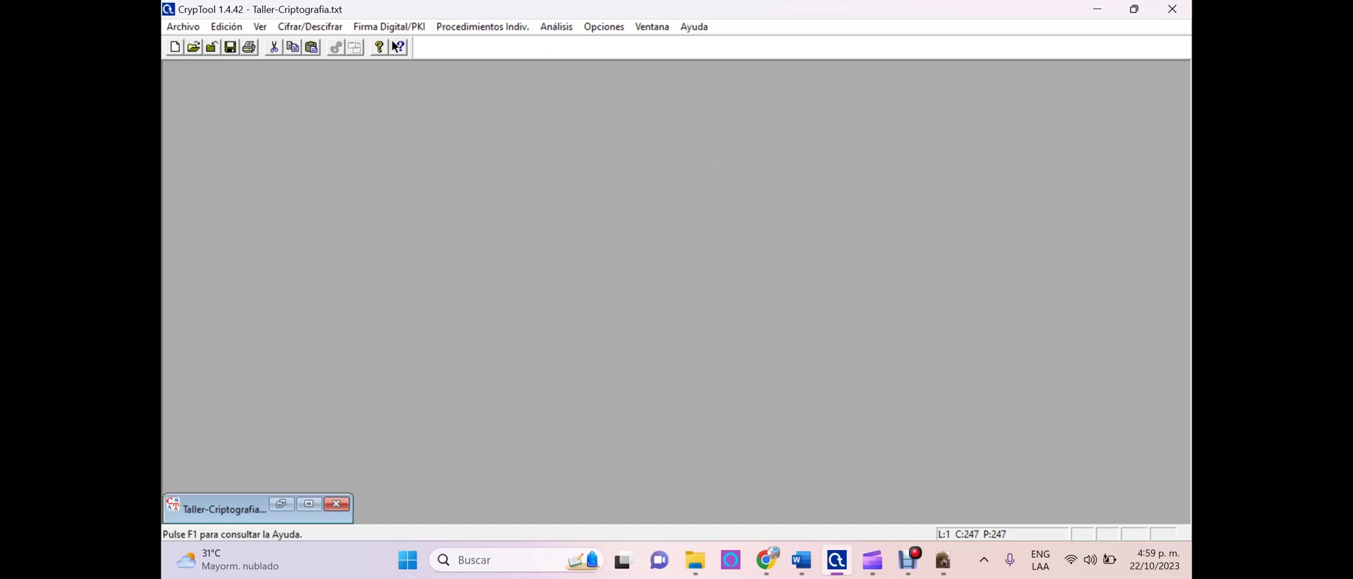
Open Demostración RSA (p=673, q=877, e=13) and its prime number generator
key("alt+p")
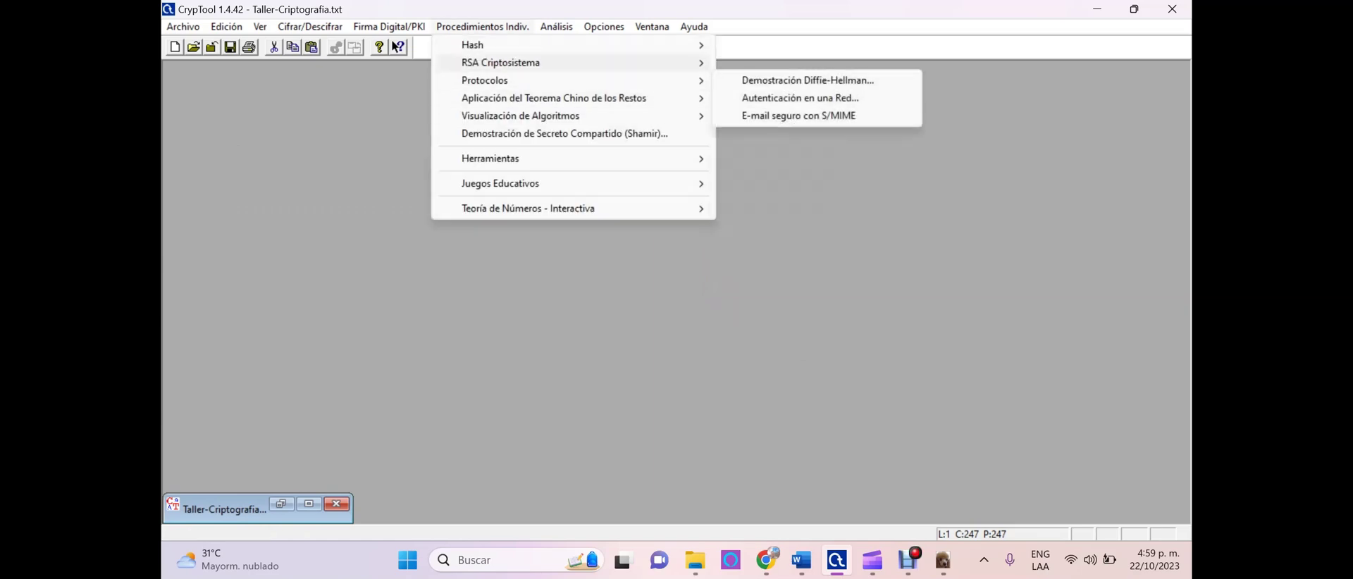
mouse_move(500, 63)
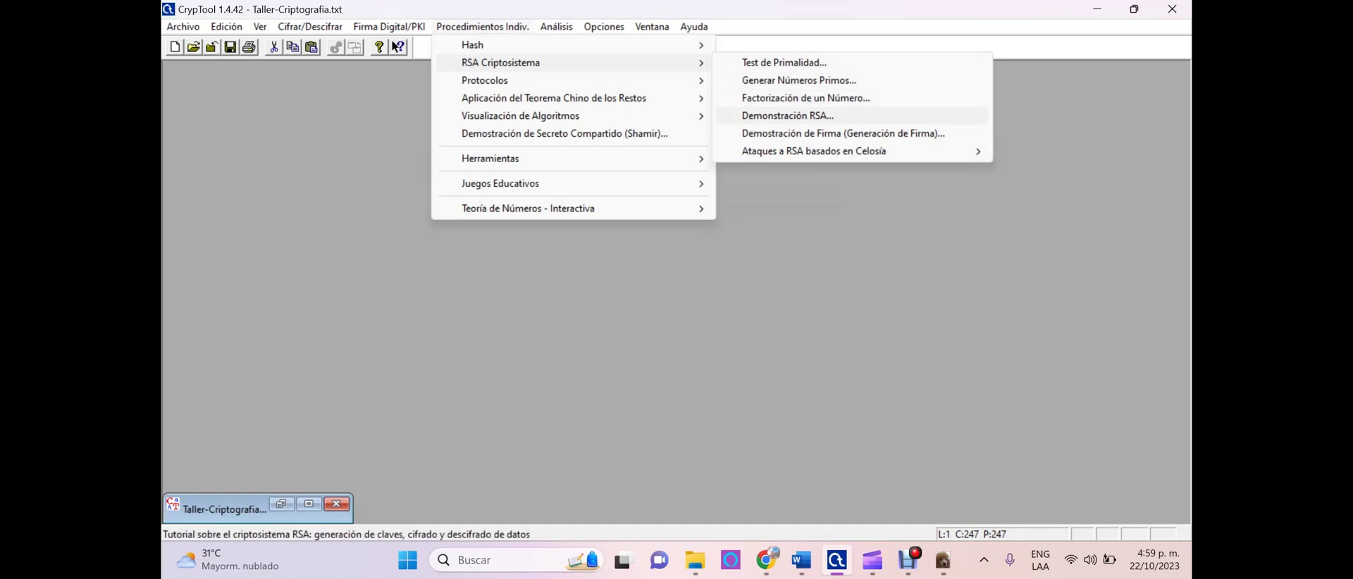
left_click(787, 115)
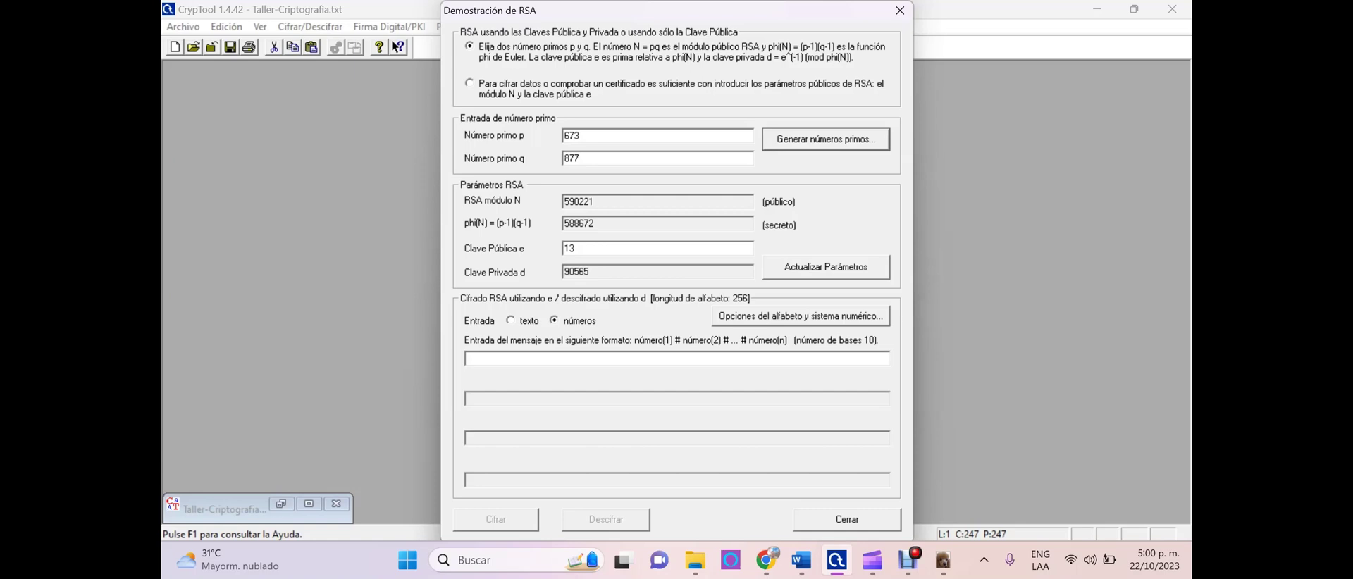
key("Return")
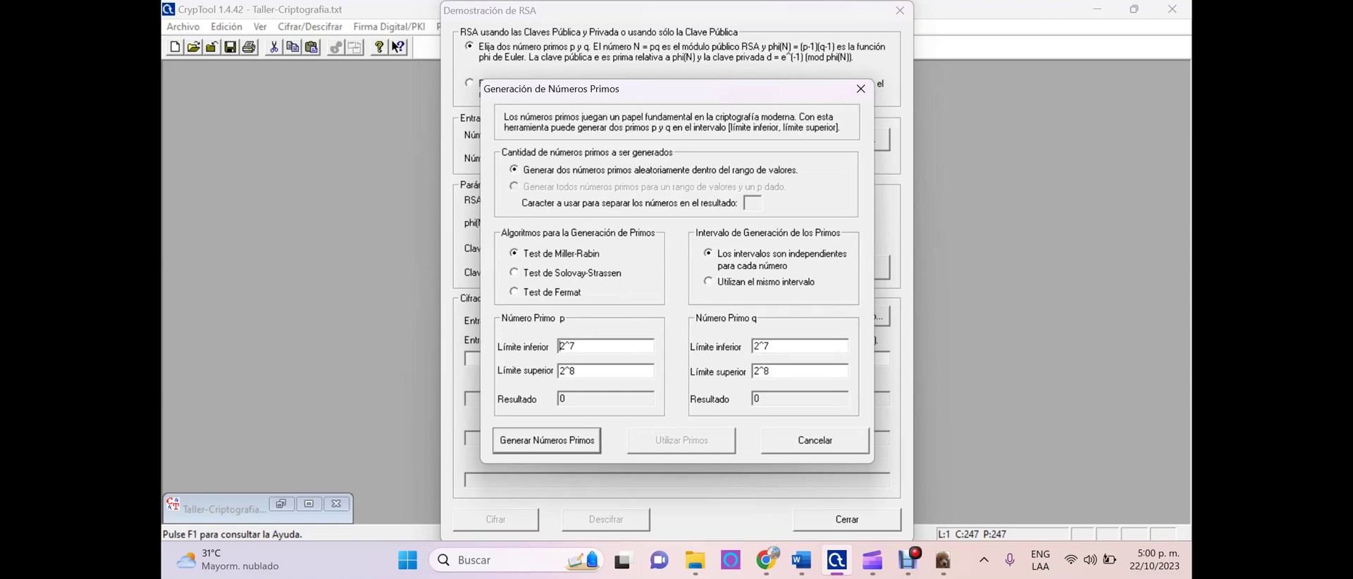
Set the prime limits for p and q to 500 through 1000
key("shift+Home")
type("500")
key("Tab")
type("1000")
key("Tab")
type("500")
key("Tab")
type("1000")
Generate random primes until p=967 and q=577, then use them
key("Return")
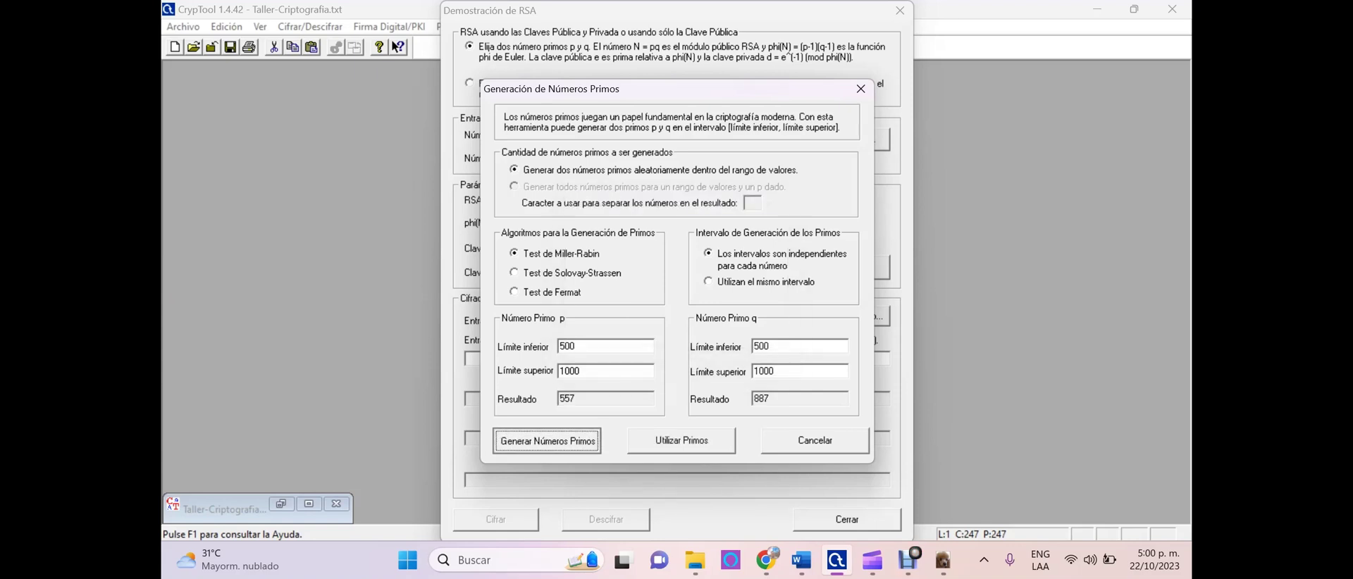
key("Return")
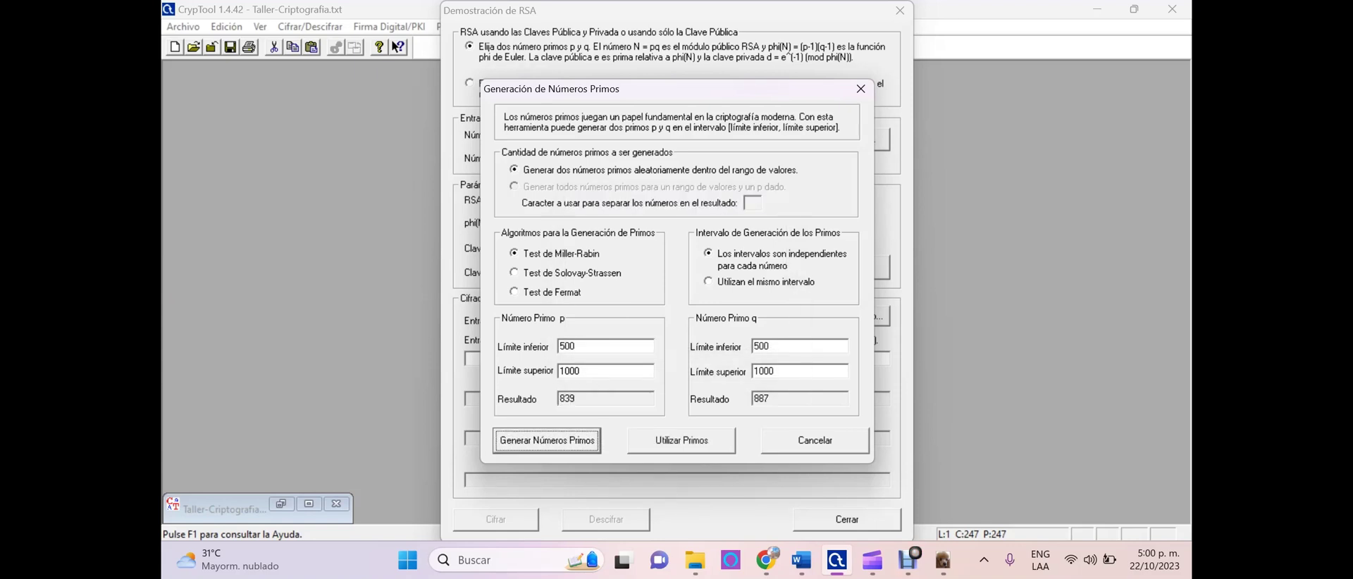
key("Return")
key("Tab")
key("Return")
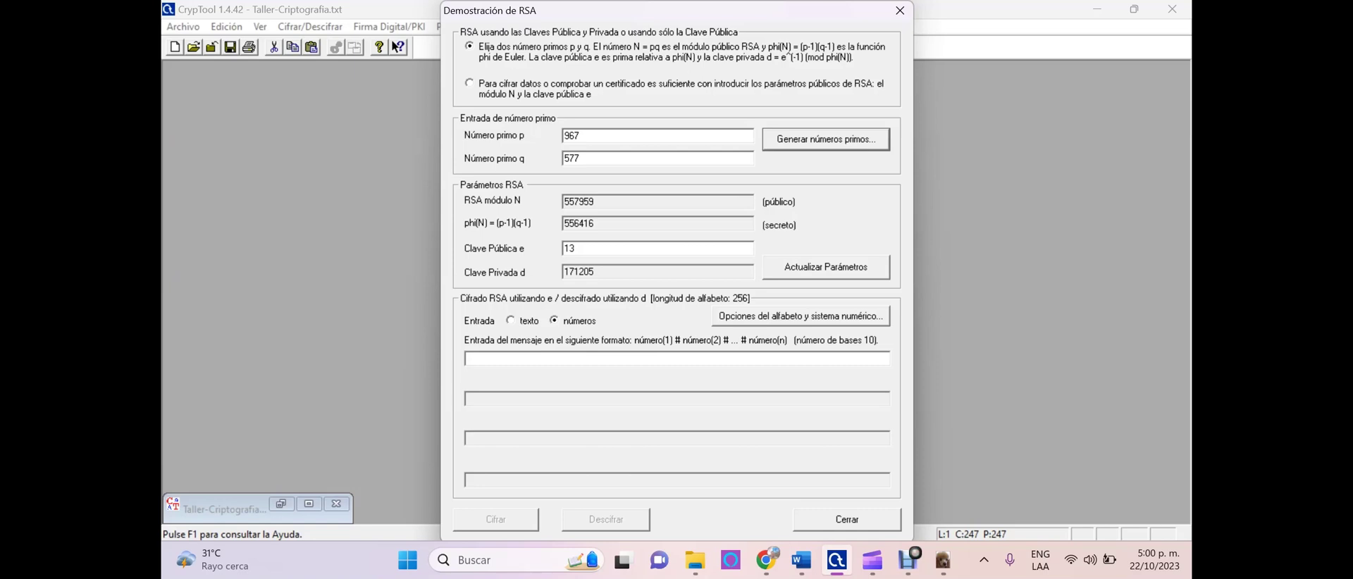
Encrypt the text 'Especializacion en Ciberseguridad - Criptografia 2023' with e=13
left_click(575, 249)
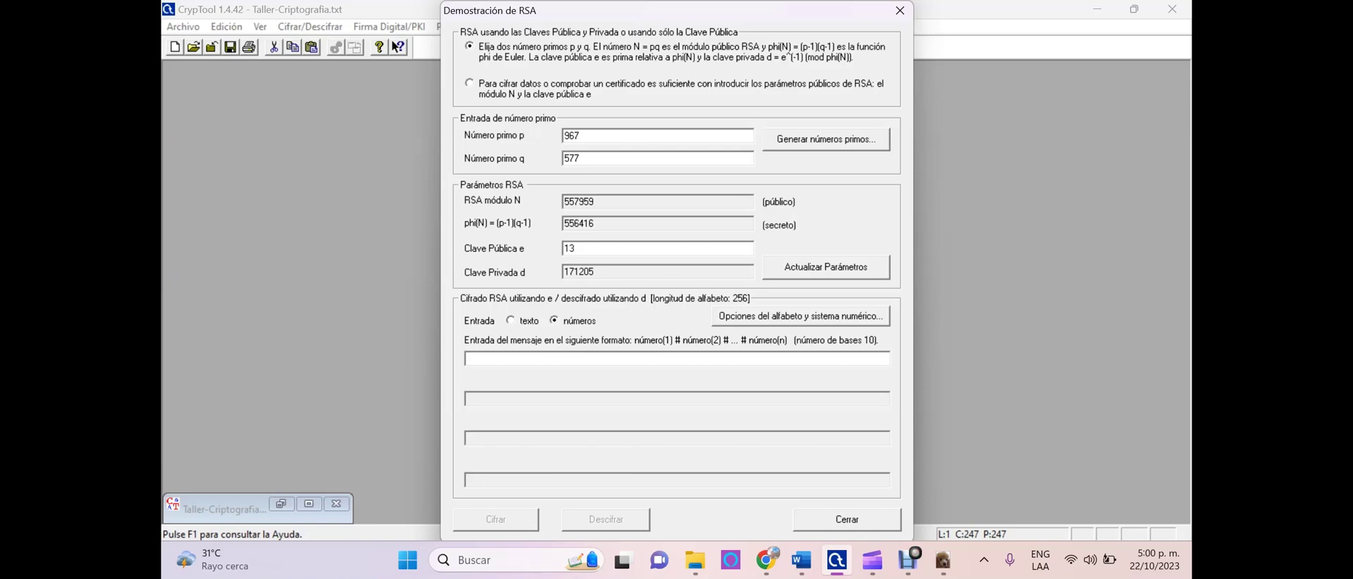
double_click(576, 249)
left_click(510, 319)
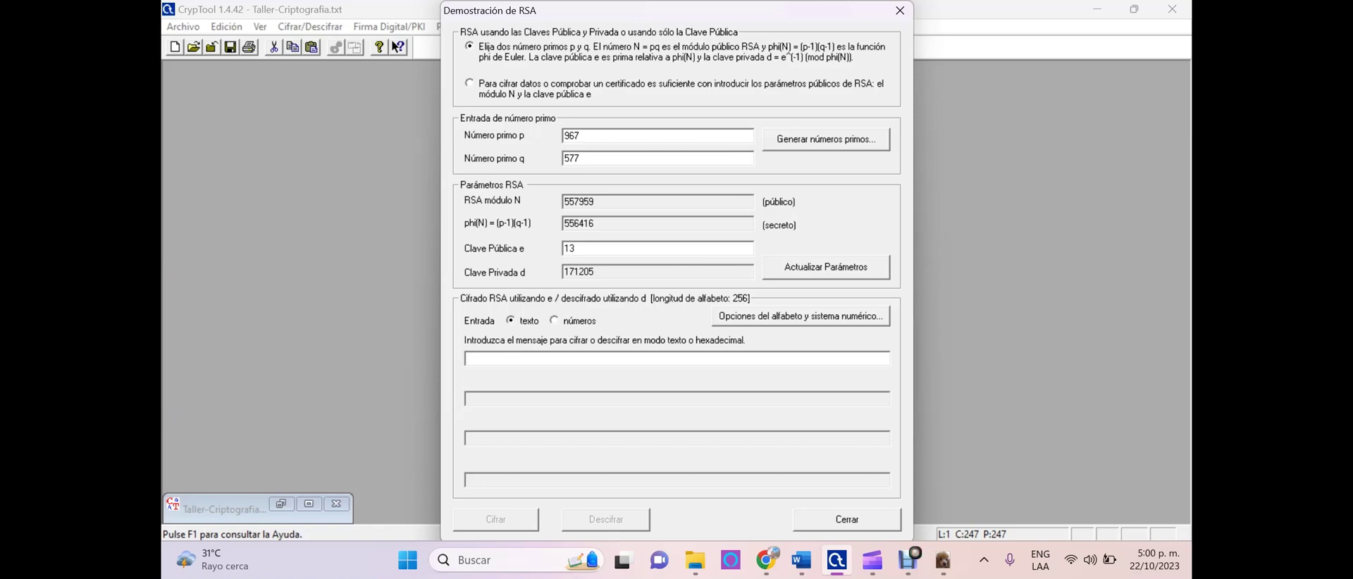
type("Especializacion")
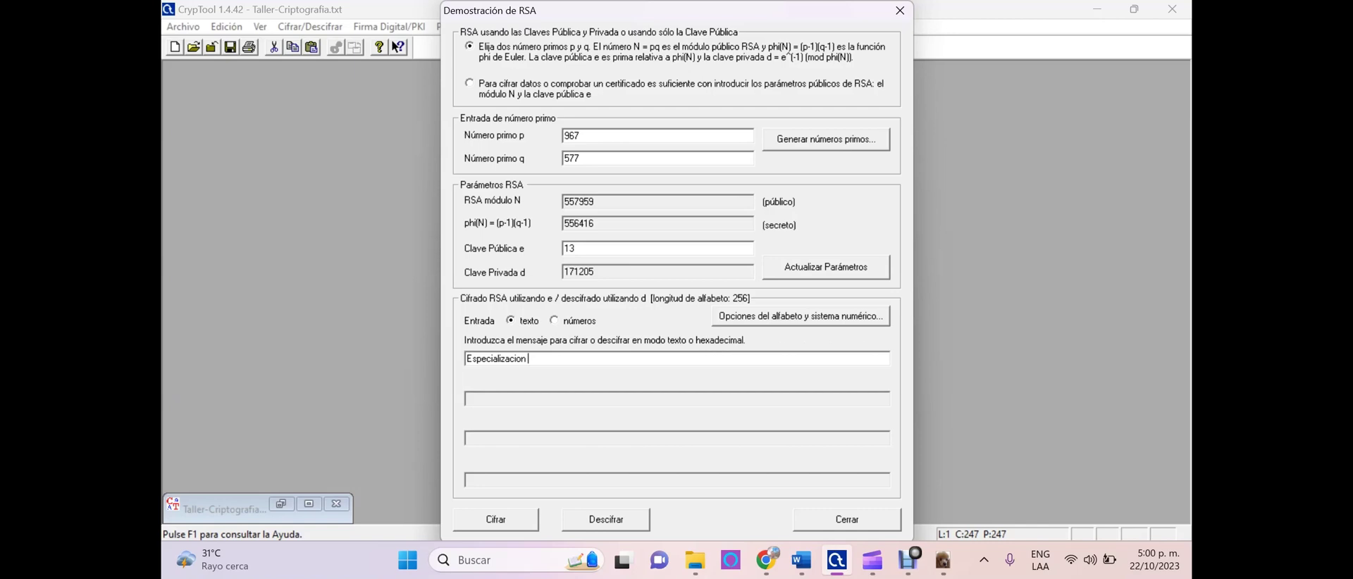
type(" en Ciberseguridad - Criptografi")
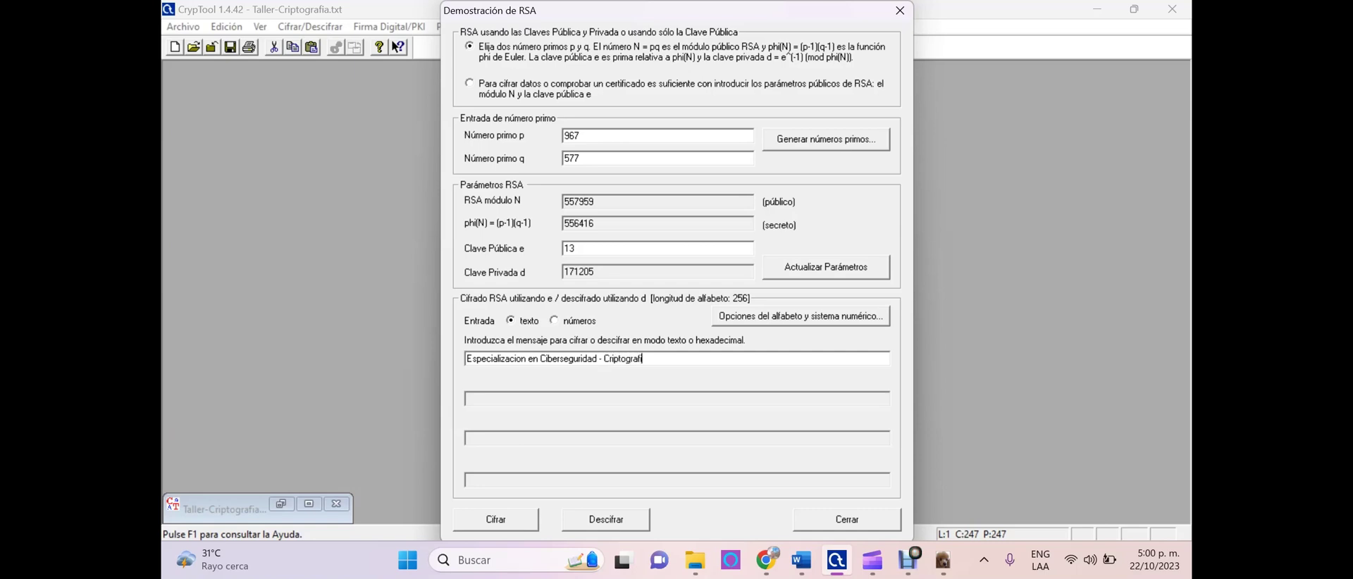
type("a 2023")
key("Return")
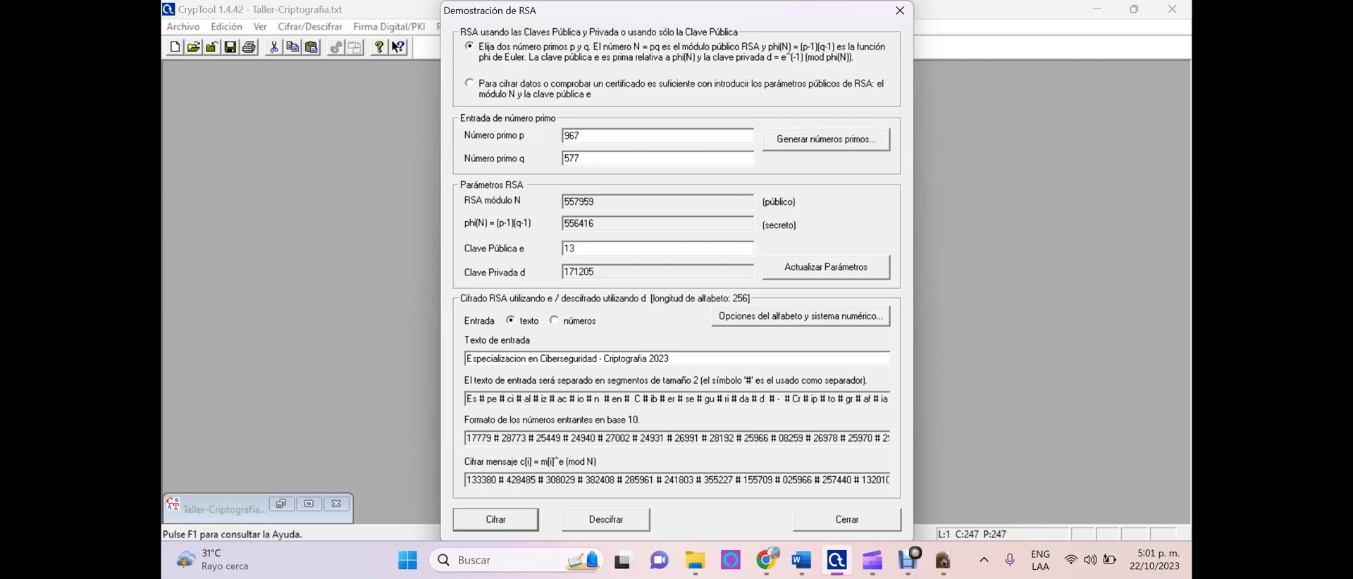
Copy the ciphertext numbers and switch the input type to numbers
key("Return")
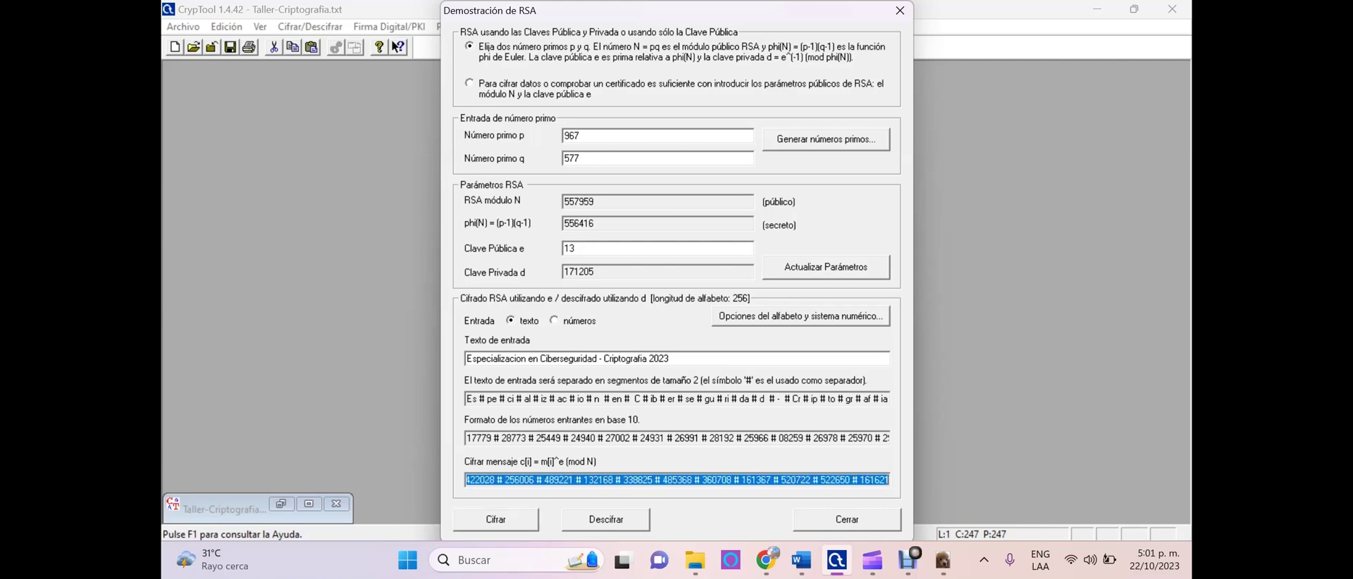
right_click(814, 480)
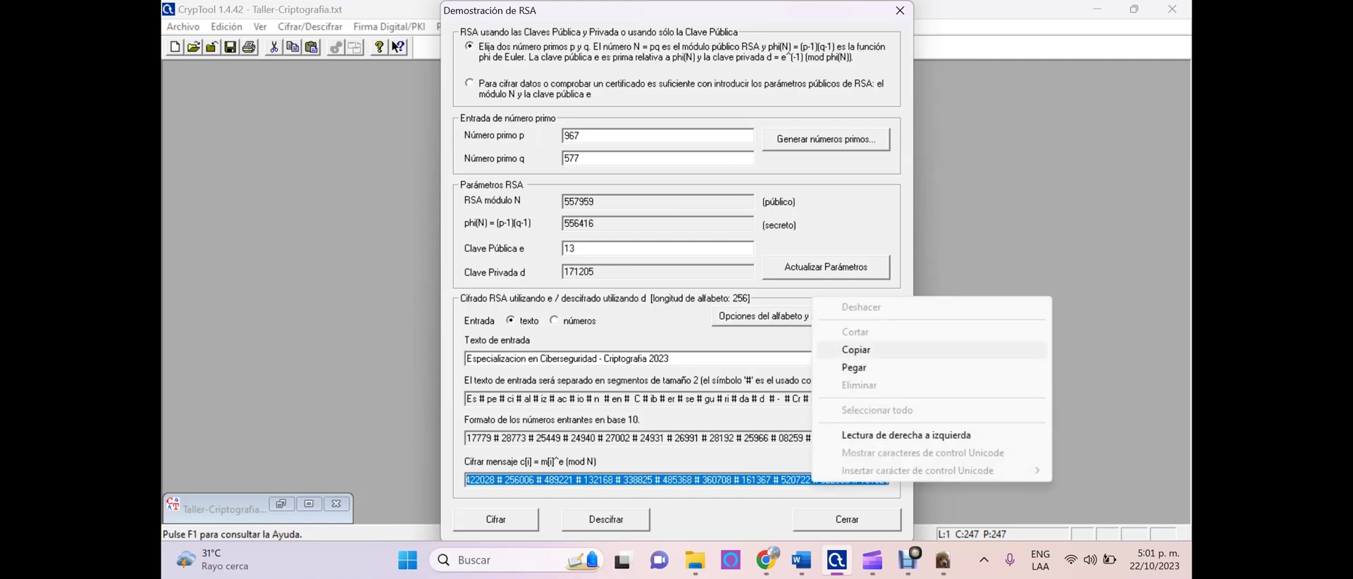
left_click(856, 349)
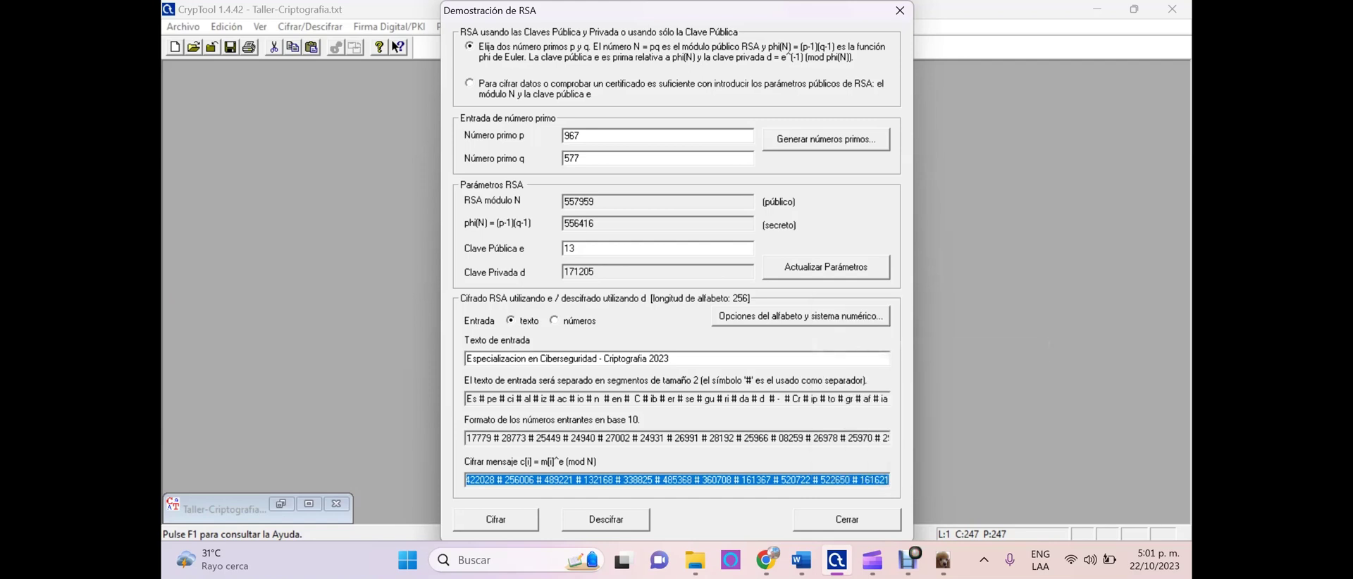
left_click(554, 320)
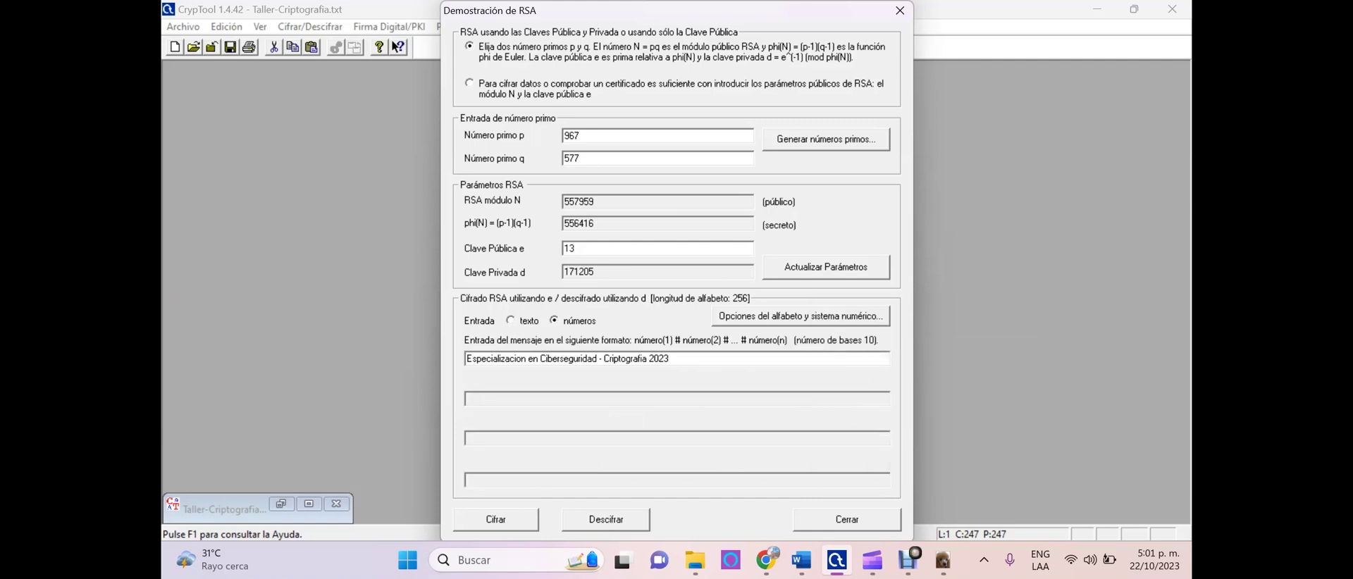
Paste the copied ciphertext, decrypt it back to the message, and close the demonstration
key("shift+Home")
key("BackSpace")
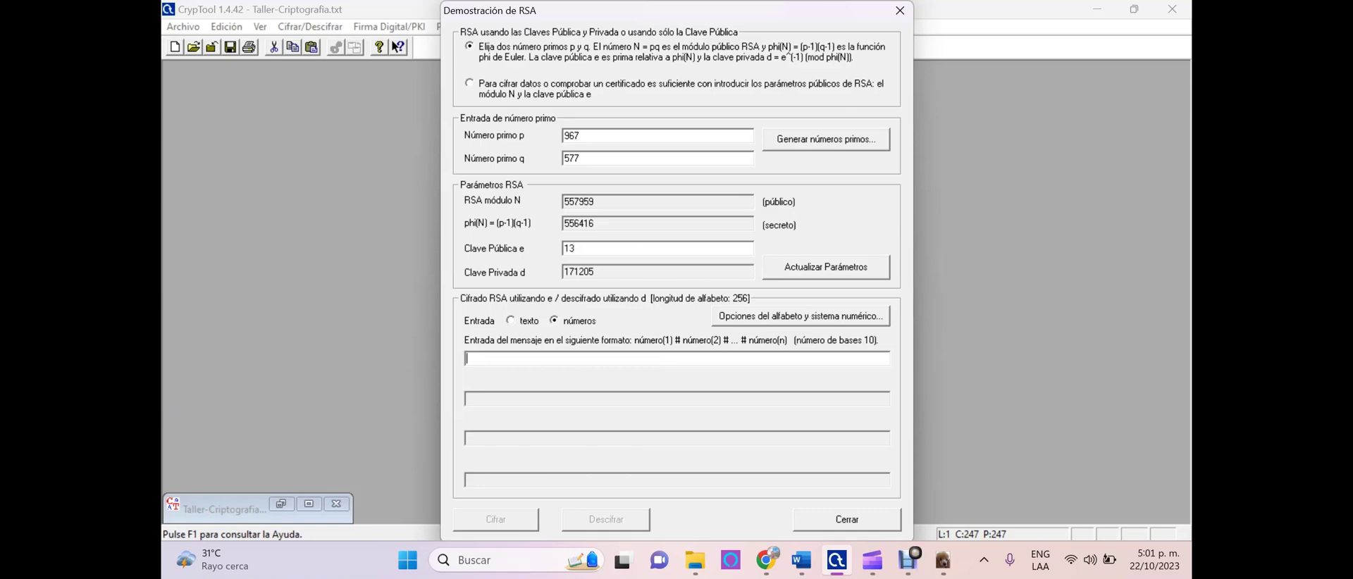
type("422028 # 256006 # 489221 # 132168 # 338825 # 485368 # 360708 # 161367 # 520722 # 522650 # 161621")
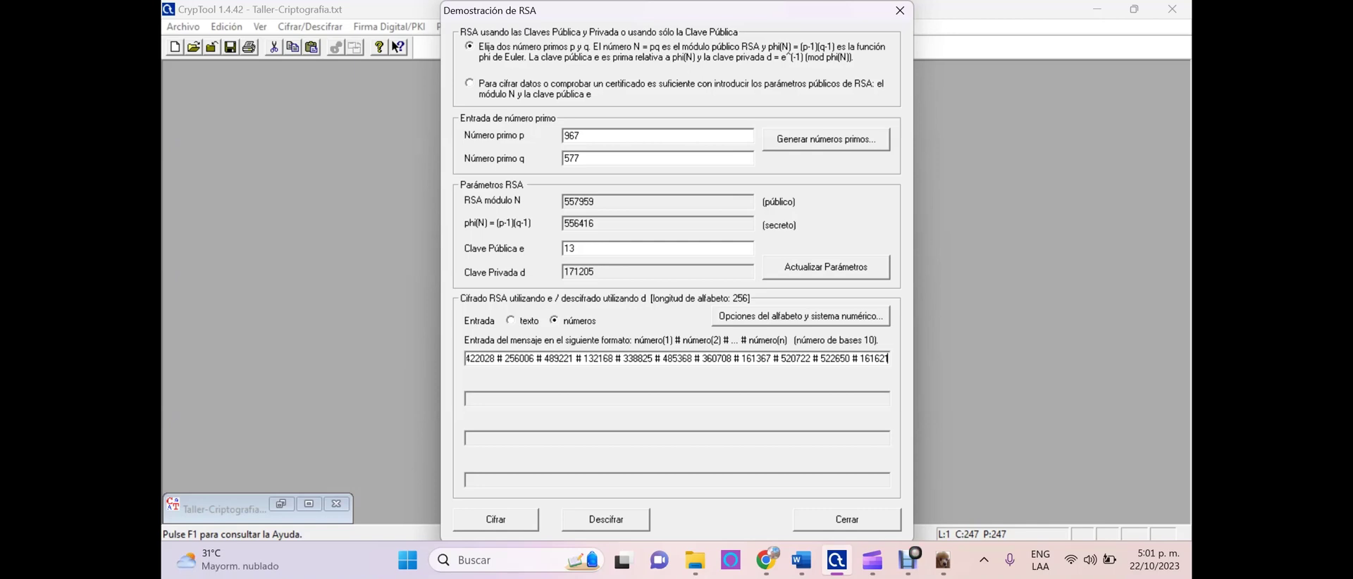
key("Return")
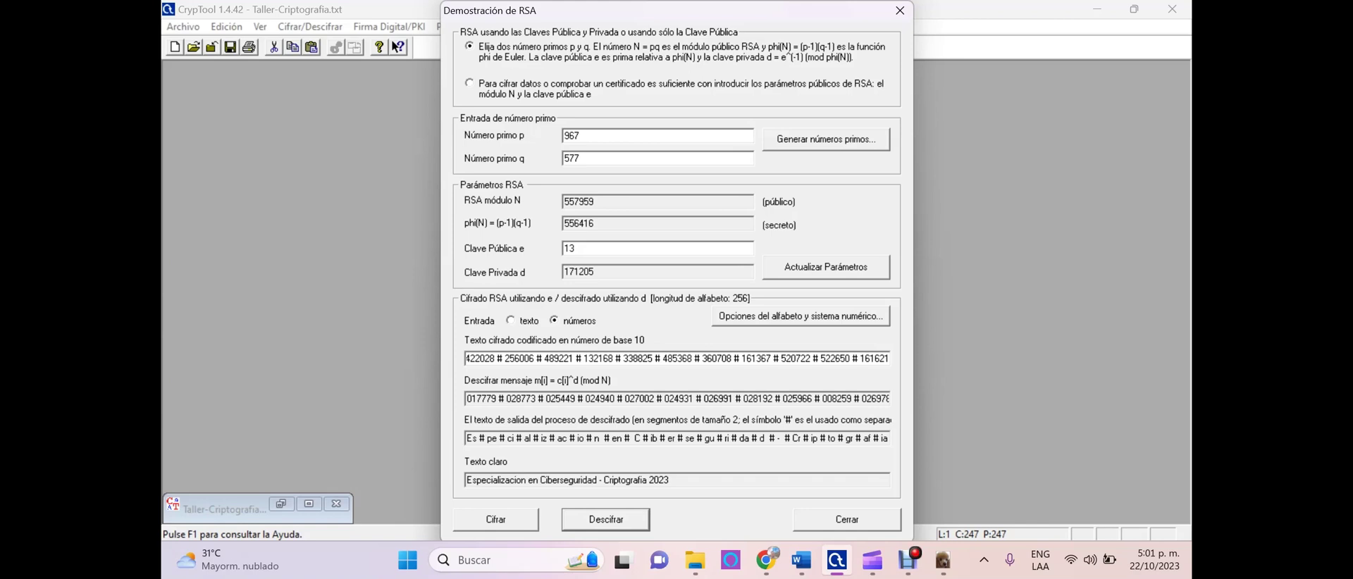
key("Escape")
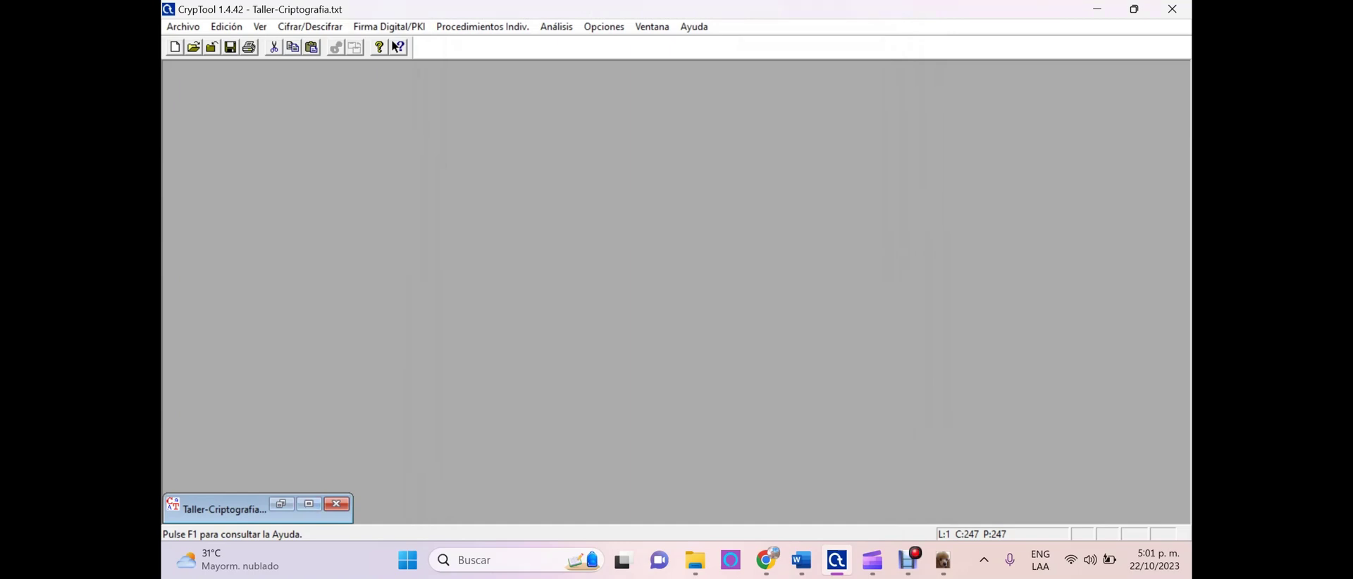
Restore Taller-Criptografia.txt and start RSA encryption, picking the first RSA-2048 key as recipient
left_click(309, 504)
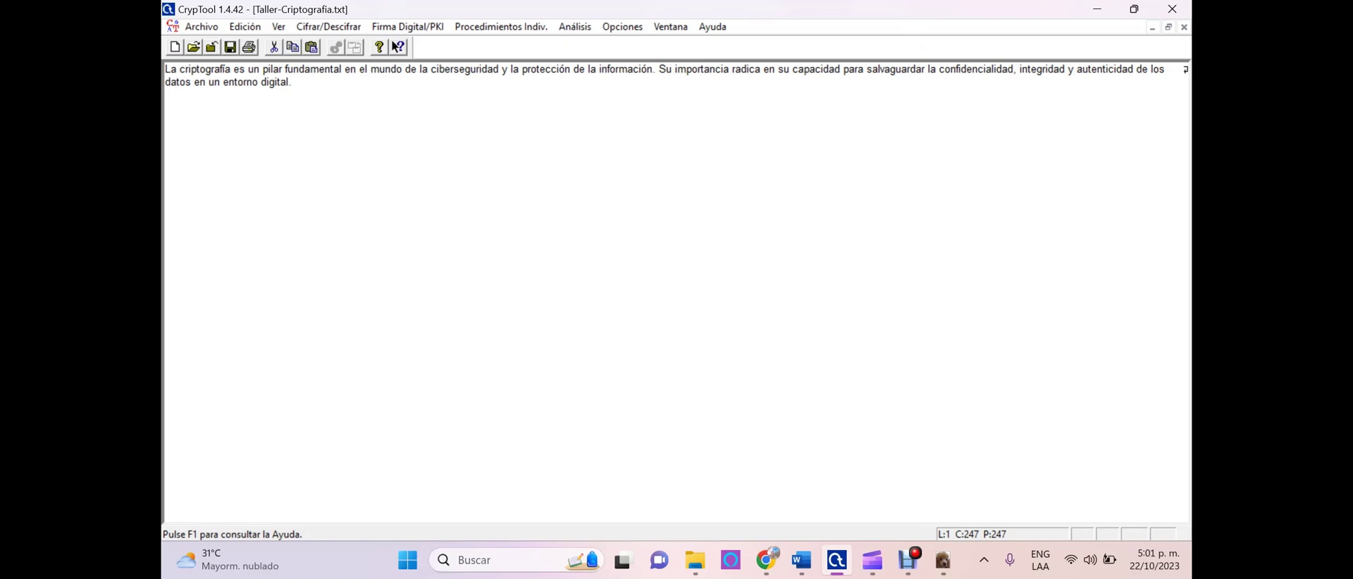
left_click(1168, 27)
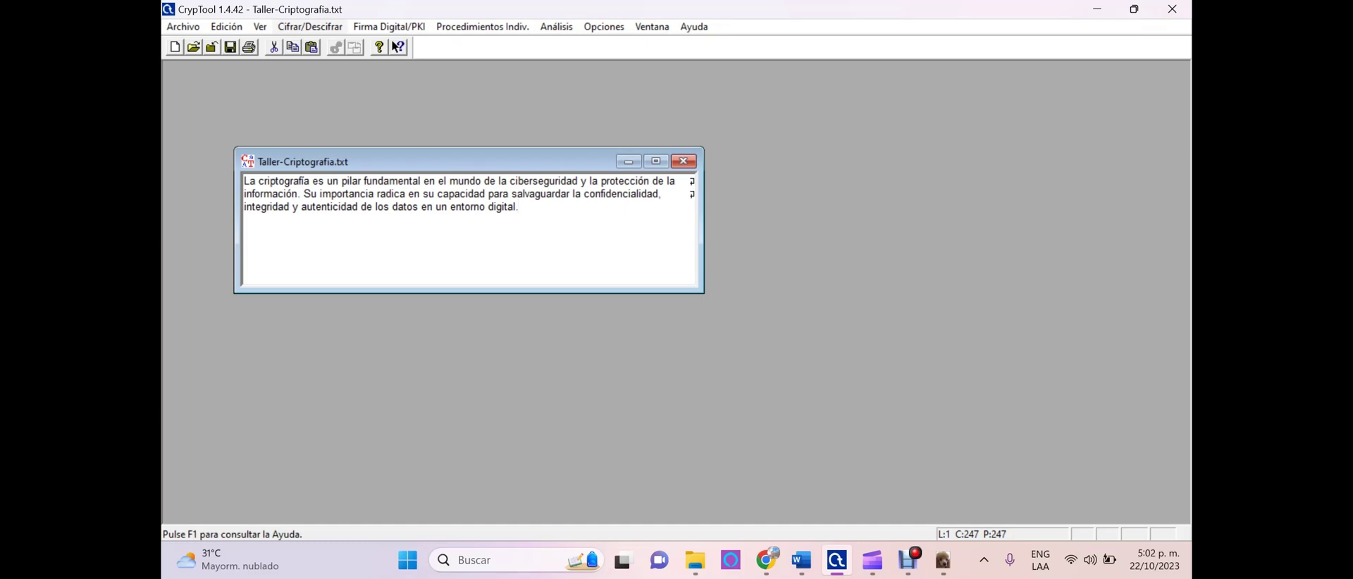
left_click(310, 27)
mouse_move(331, 80)
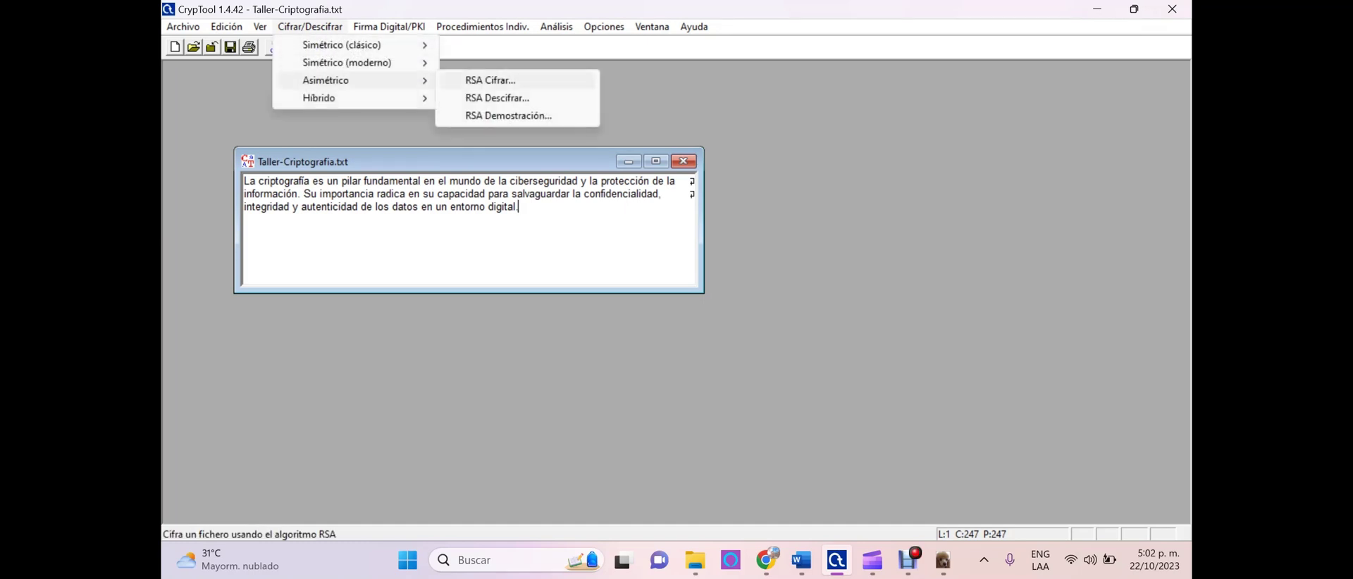
left_click(490, 80)
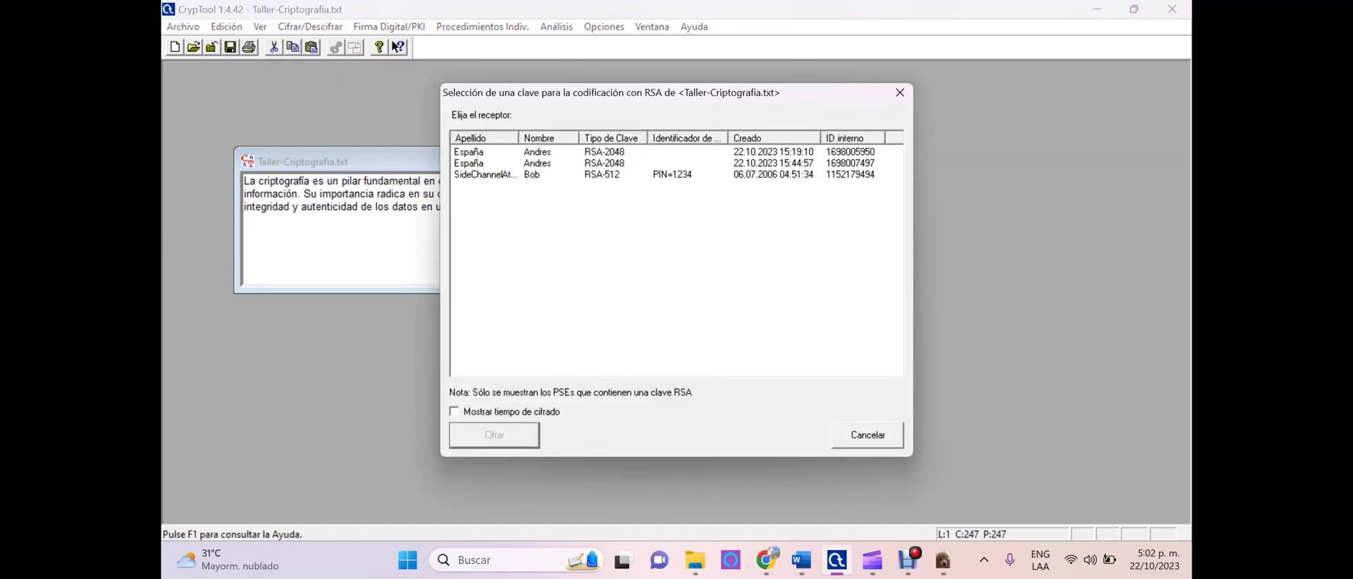
left_click(468, 152)
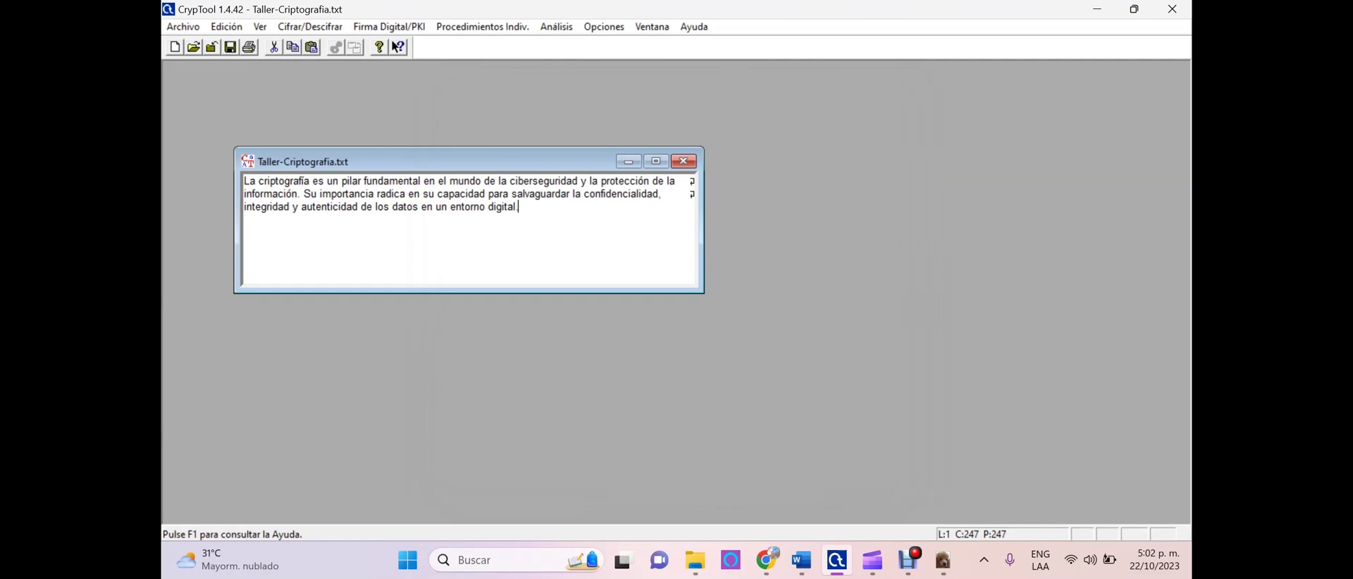
Generate and save a 2048-bit RSA key pair with the owner's surname, name and a PIN
left_click(389, 27)
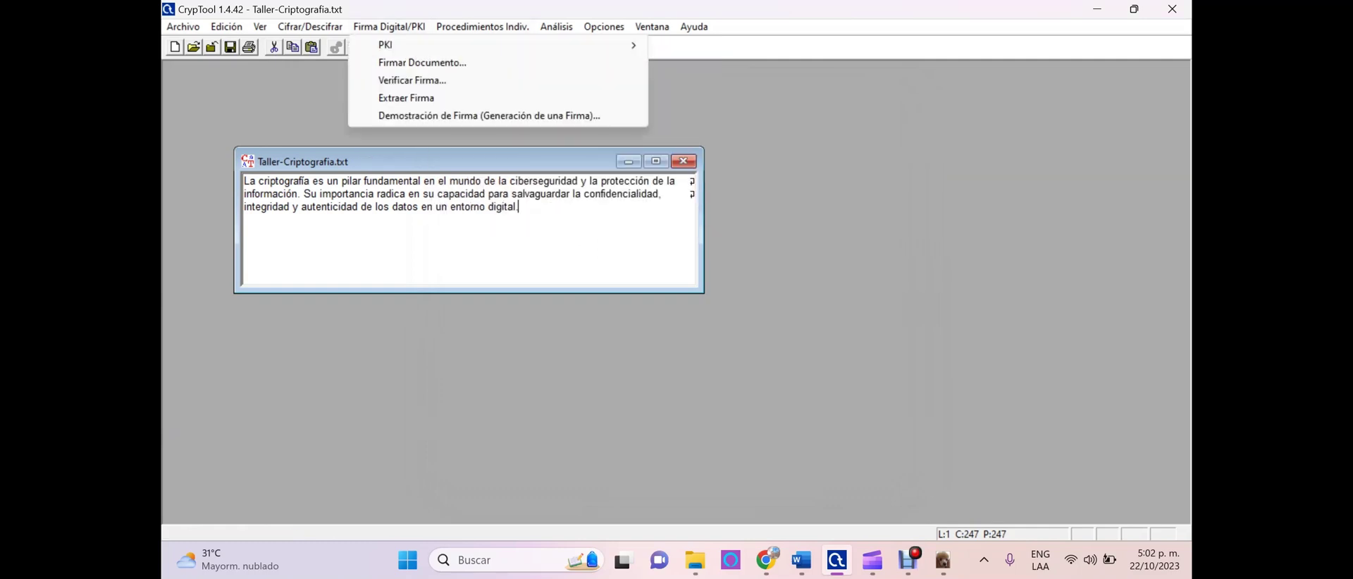
mouse_move(599, 45)
left_click(729, 45)
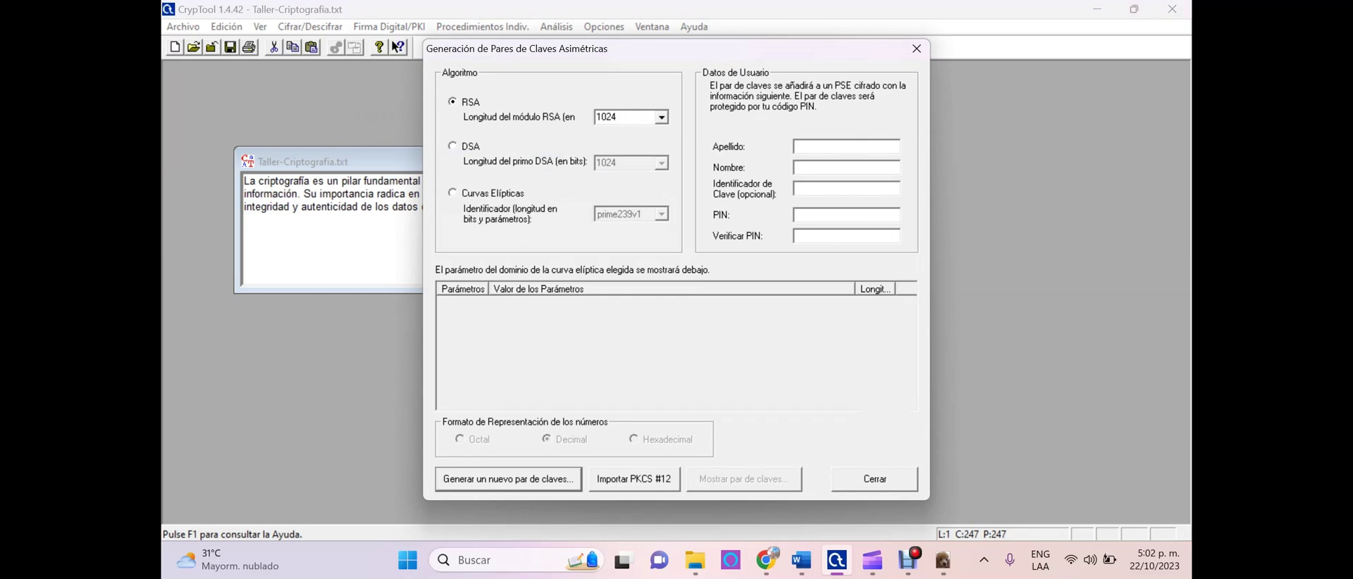
left_click(661, 117)
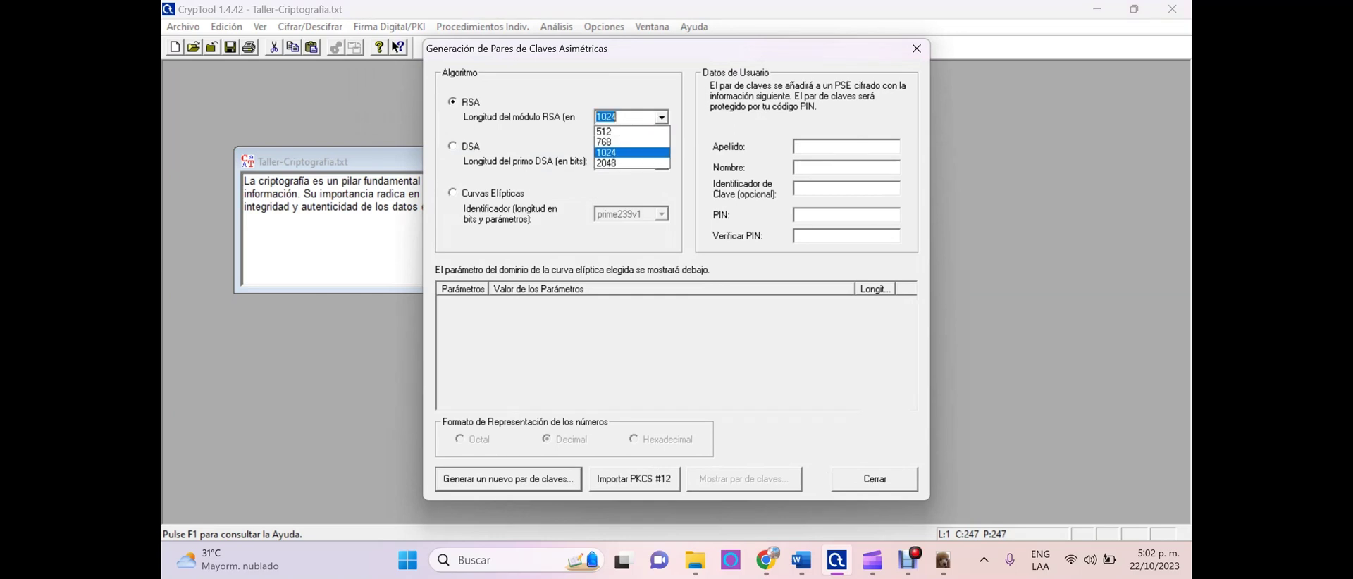
left_click(620, 161)
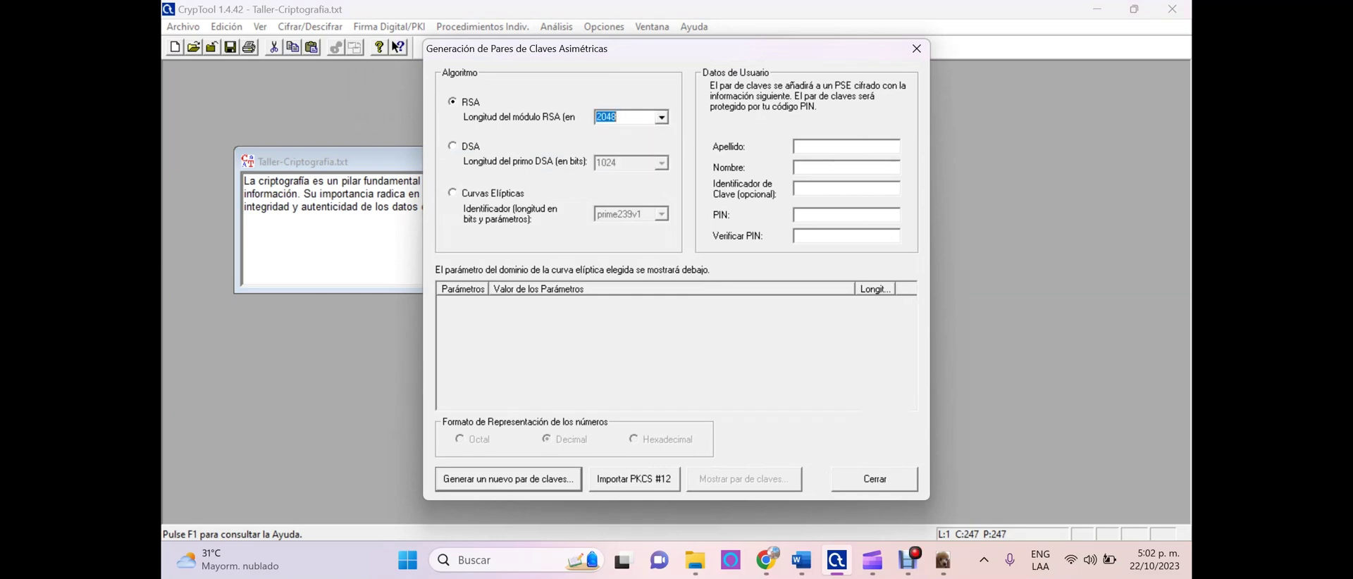
left_click(846, 147)
key("Tab")
key("Tab")
type("12341234")
left_click(508, 479)
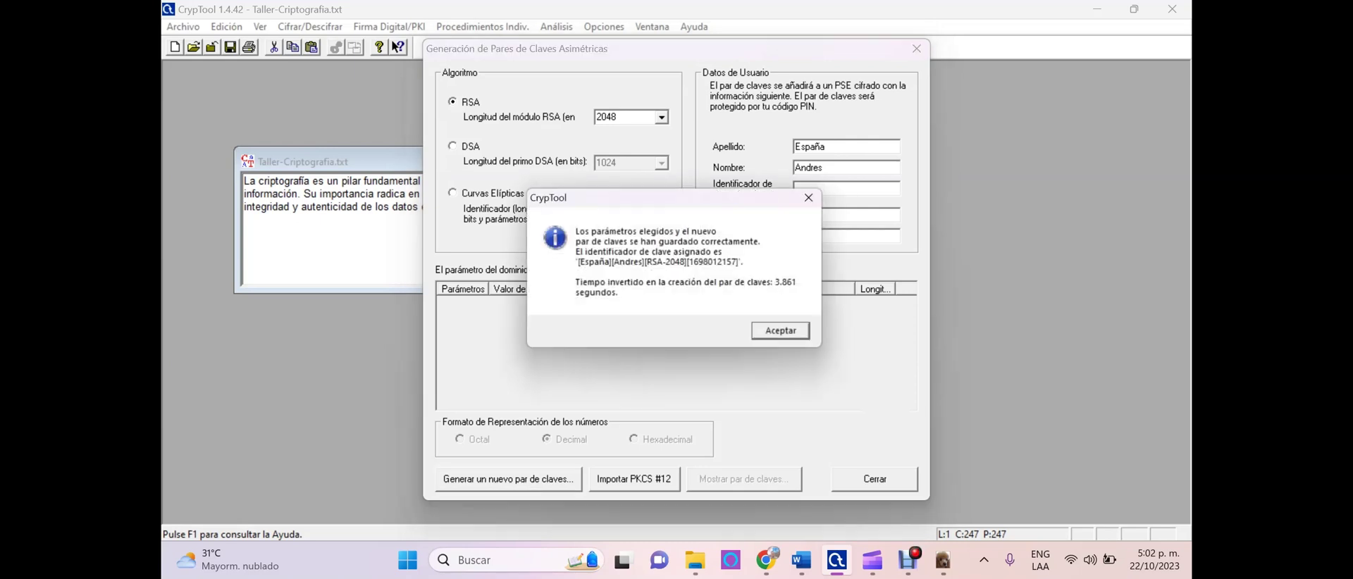
key("Return")
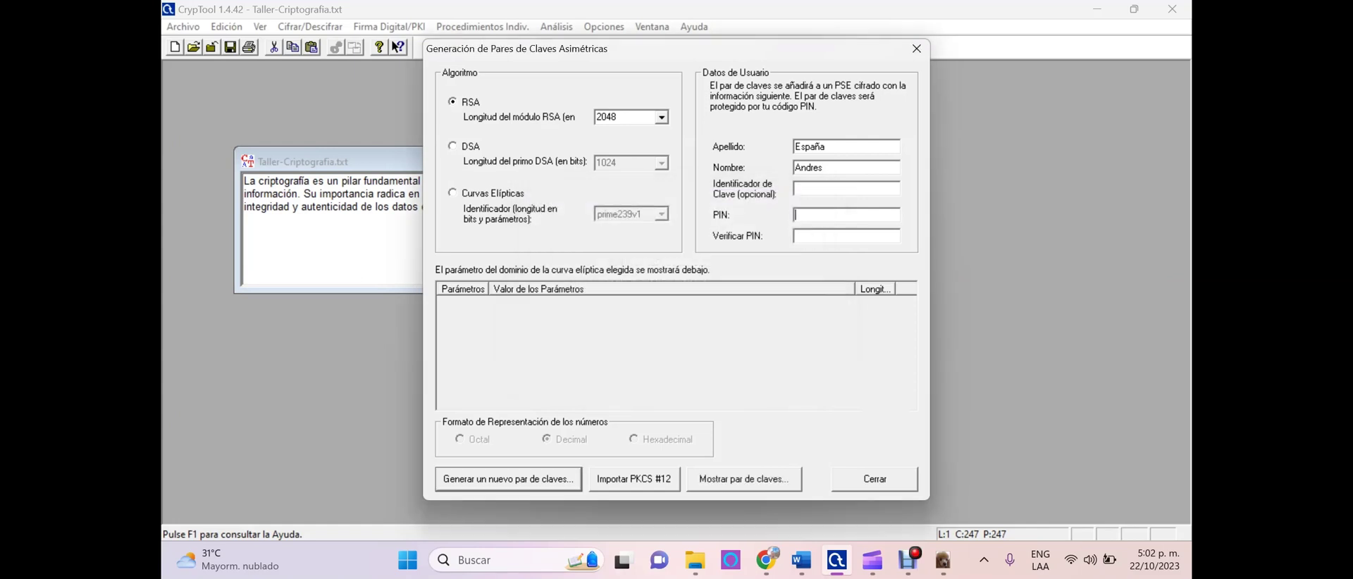
key("Escape")
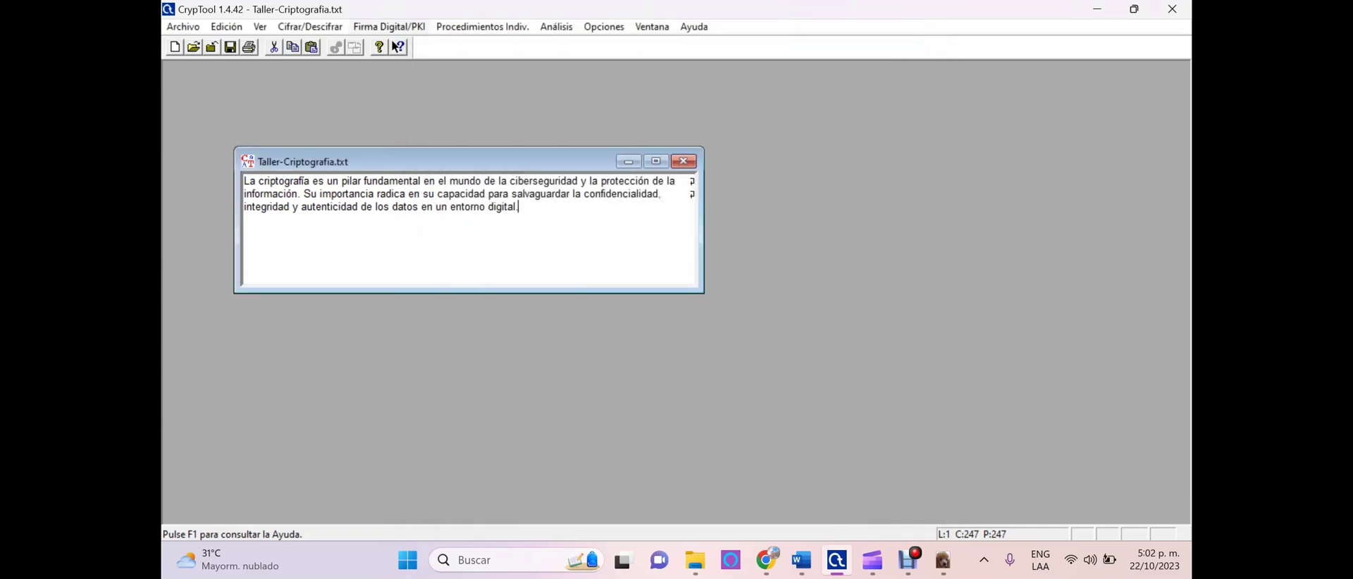
RSA-encrypt Taller-Criptografia.txt with the newest RSA-2048 key (17:02:37)
left_click(389, 26)
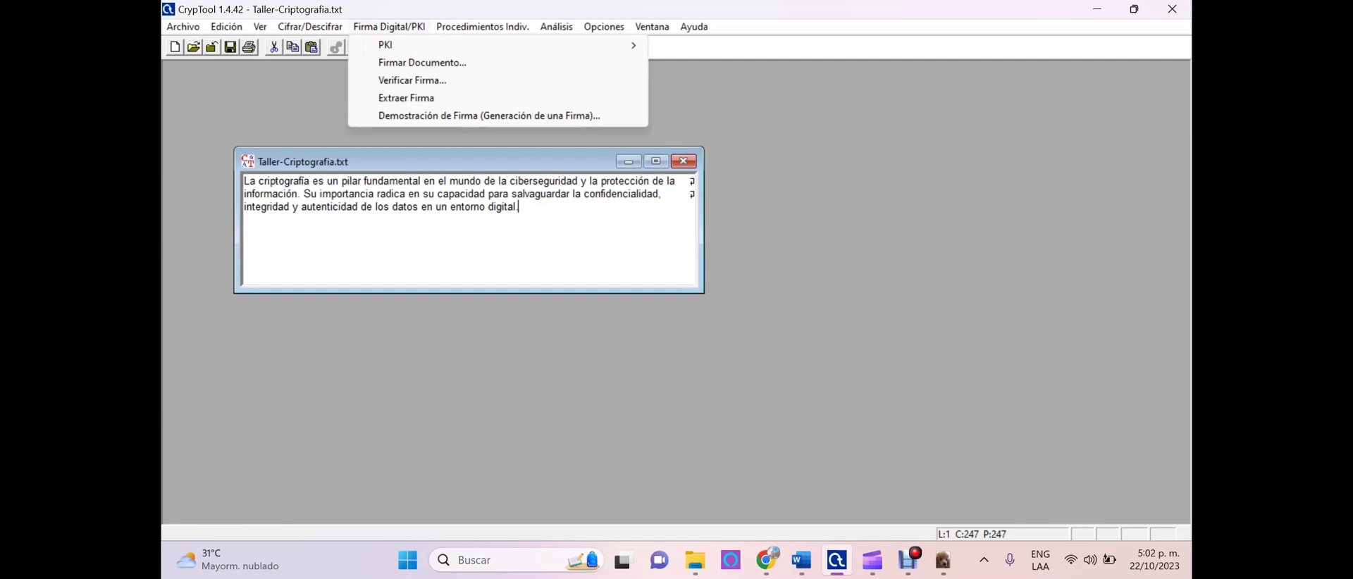
key("Escape")
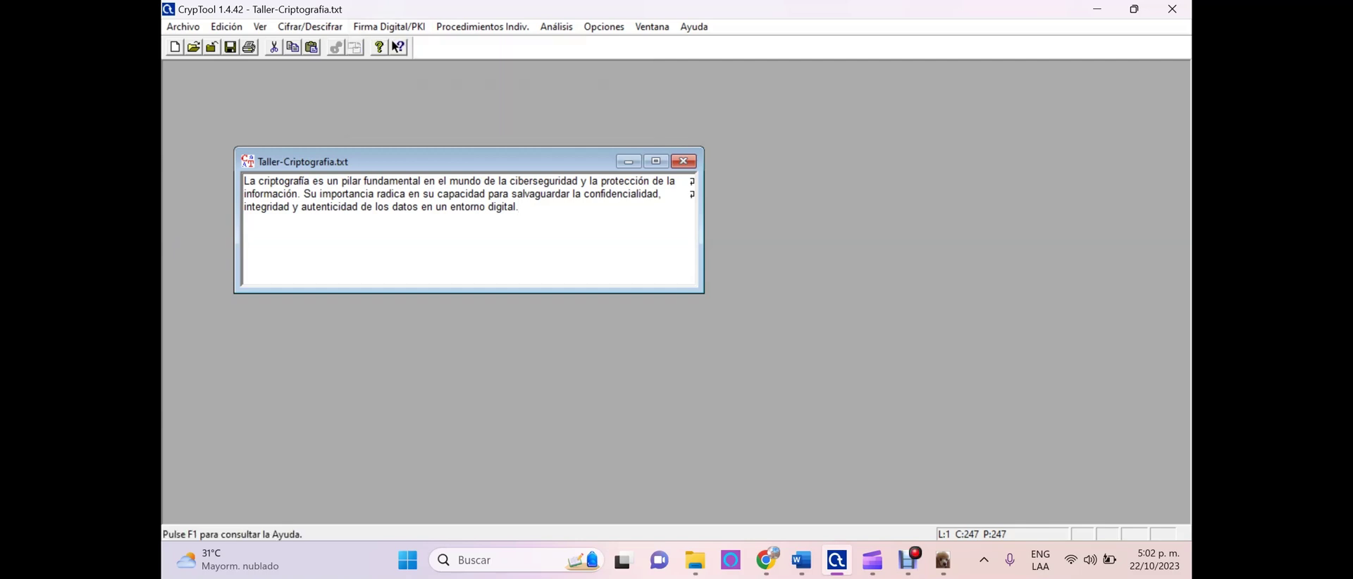
left_click(310, 27)
mouse_move(352, 80)
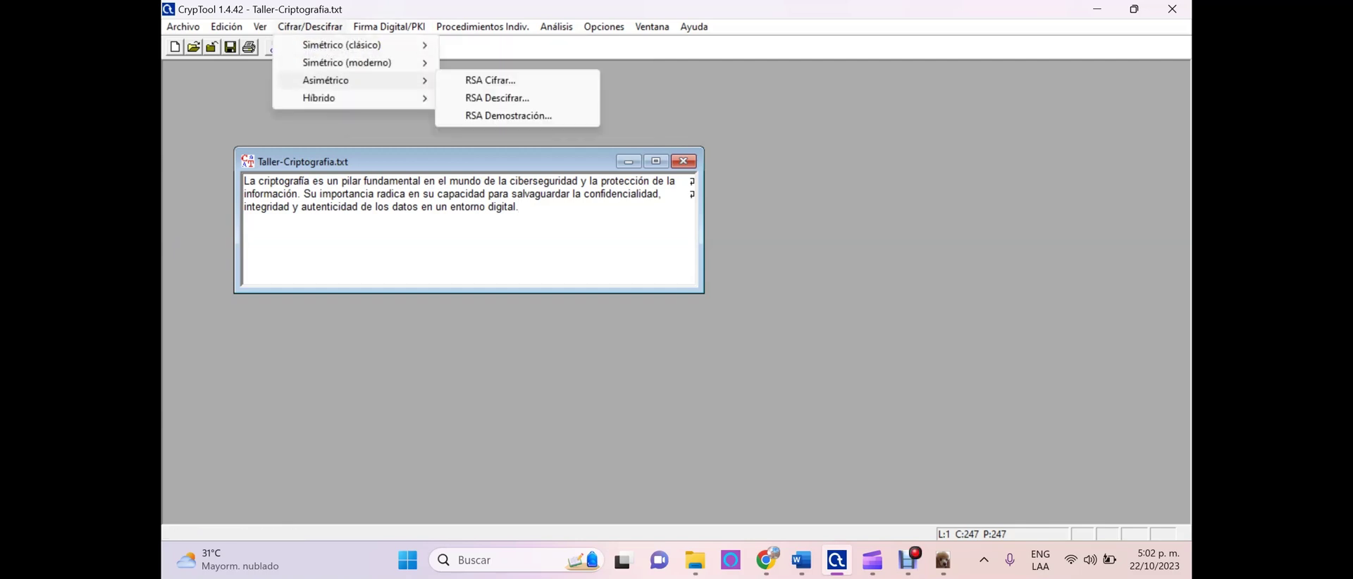
left_click(490, 80)
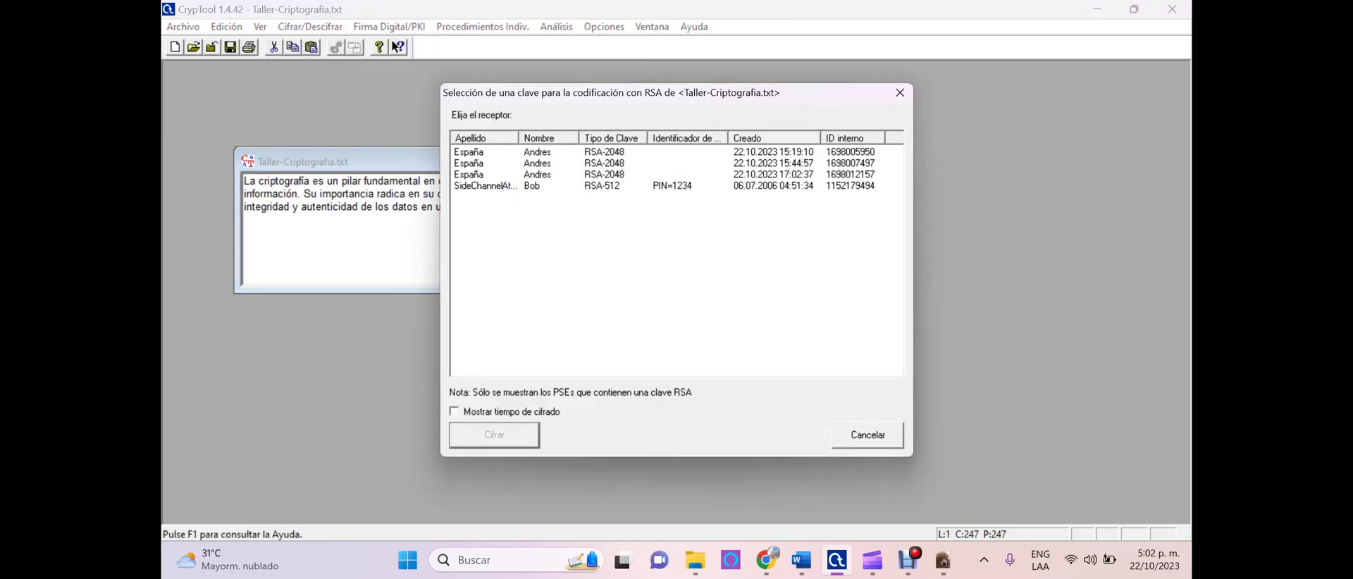
left_click(493, 174)
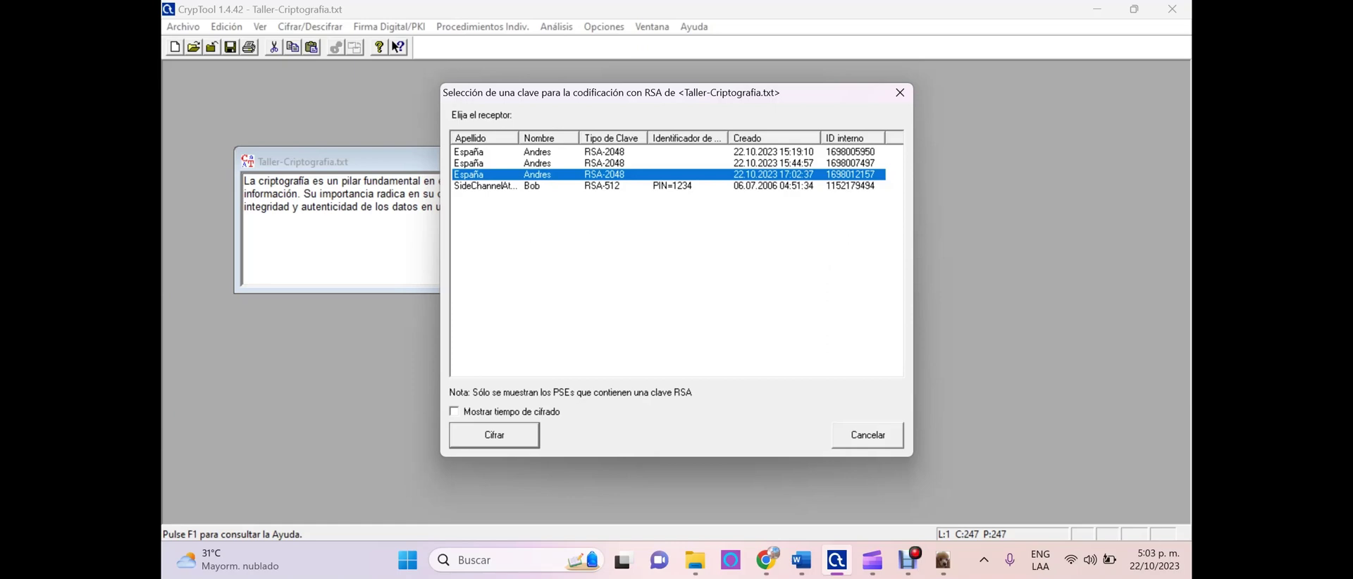
key("Return")
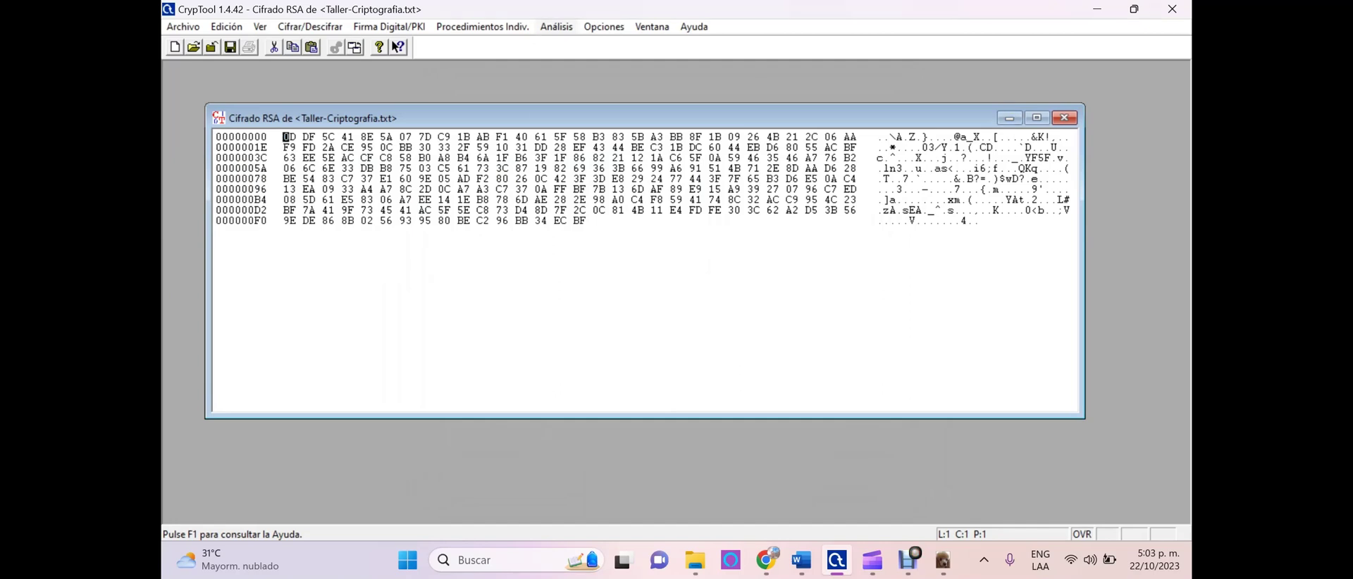
Chart a histogram of the RSA ciphertext bytes, then close it
left_click(556, 27)
mouse_move(626, 46)
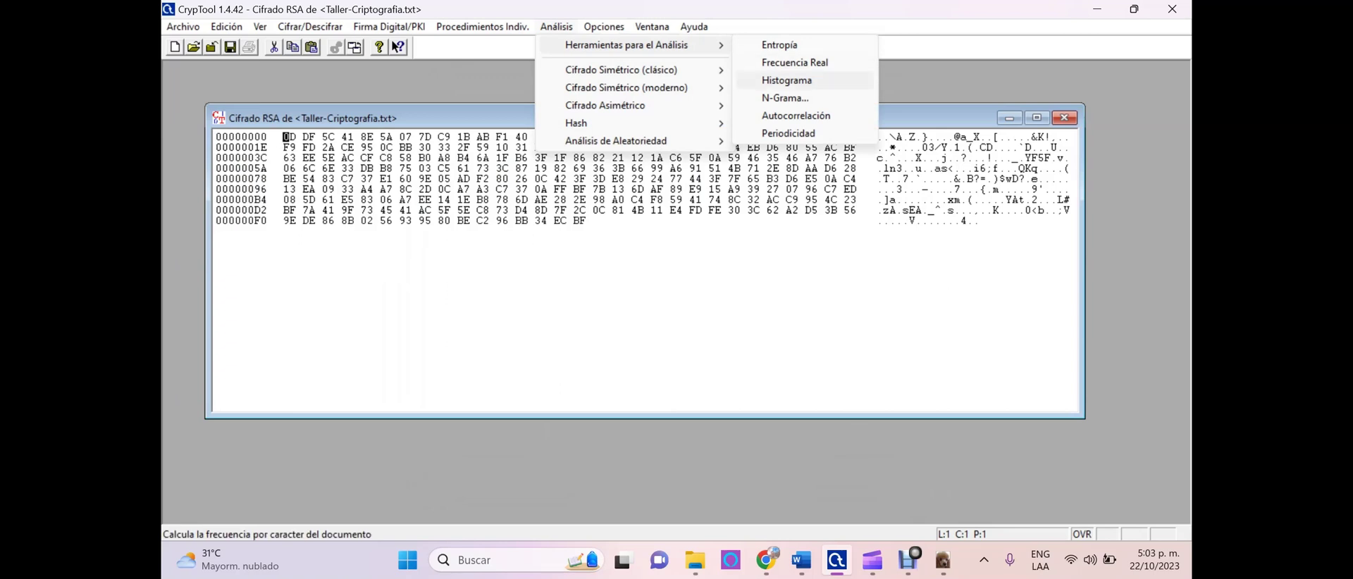
left_click(787, 80)
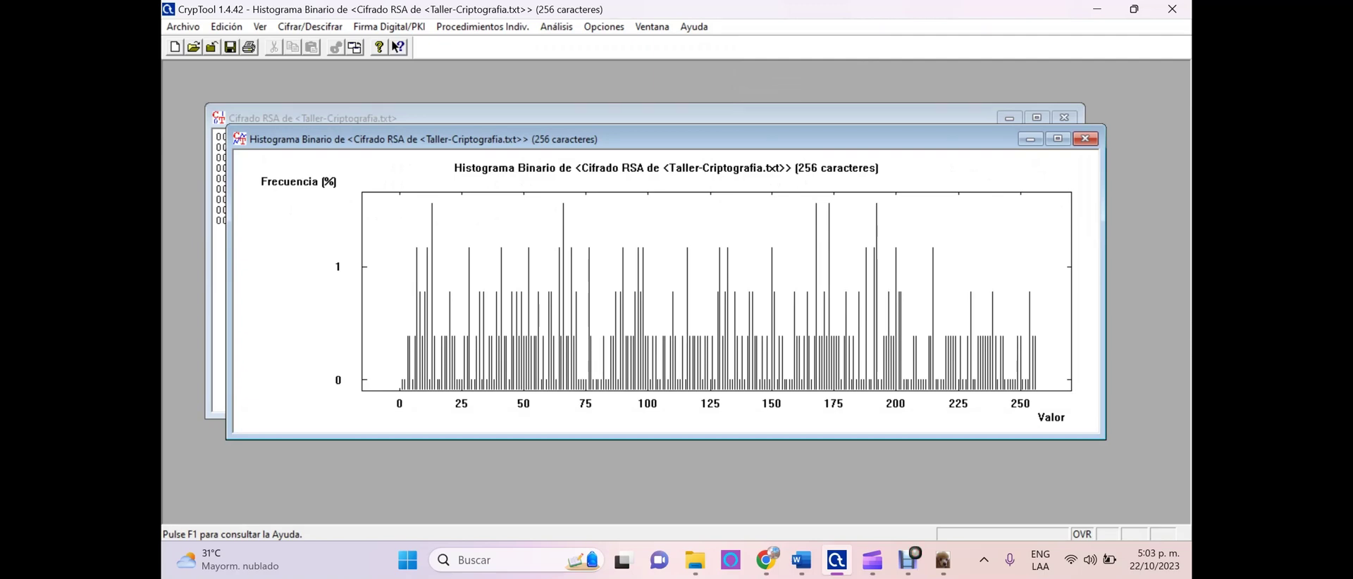
key("ctrl+F4")
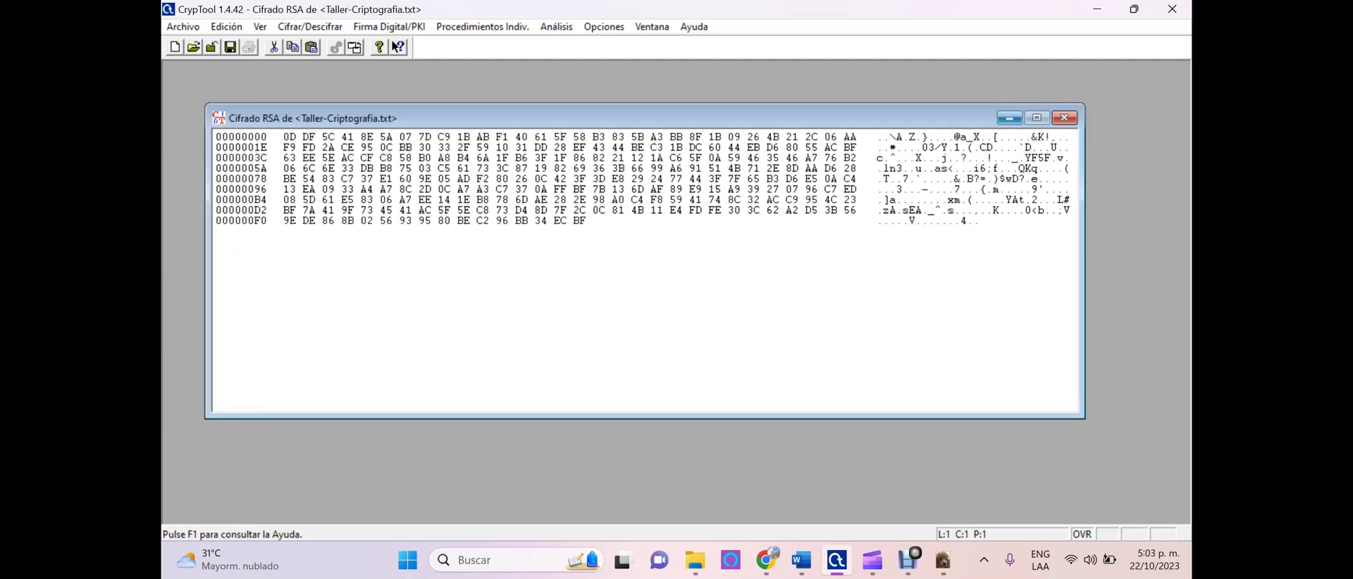
Return the ciphertext window to its normal size after minimizing and maximizing it
left_click(1009, 118)
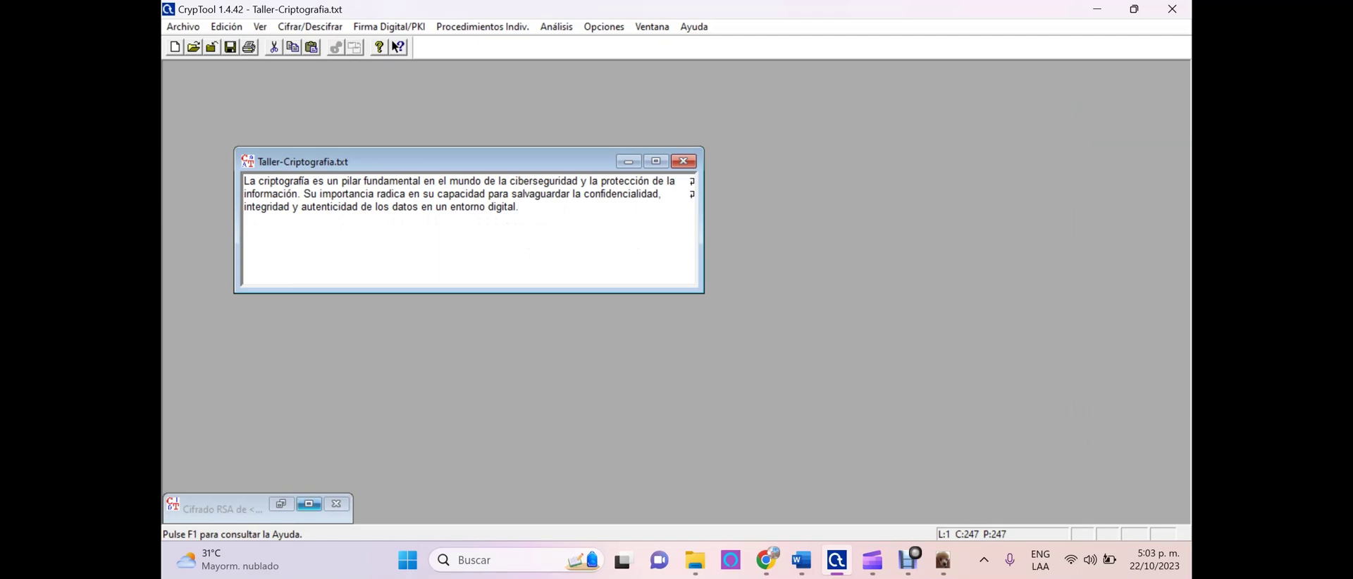
left_click(308, 503)
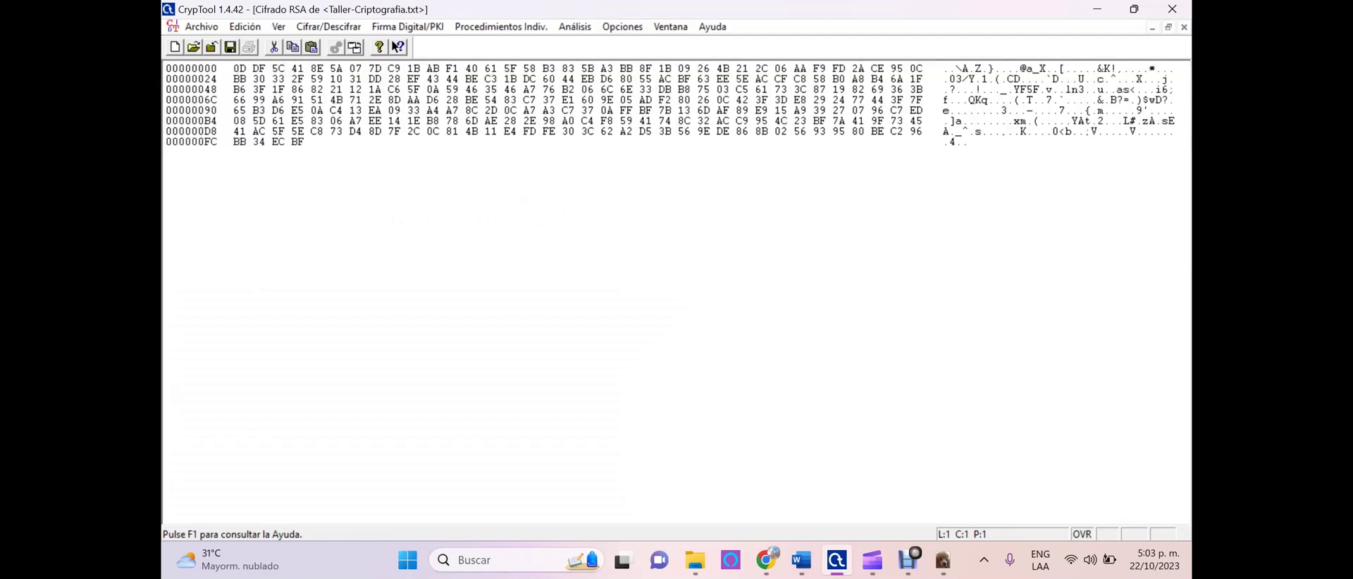
left_click(1168, 27)
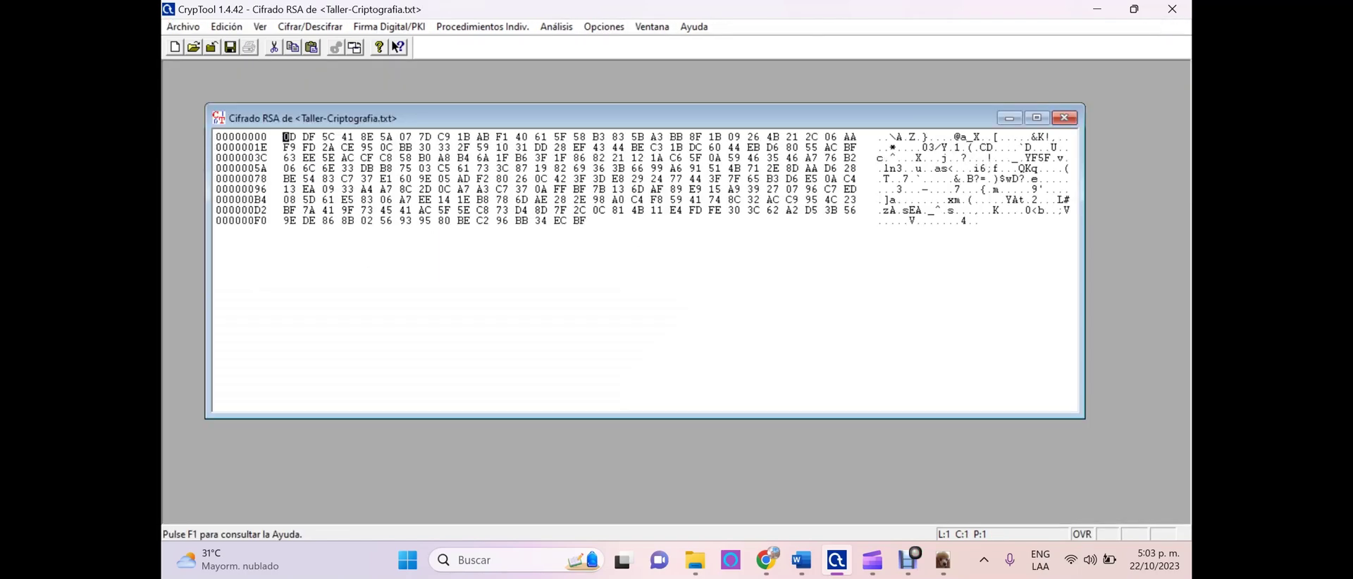
RSA-decrypt the ciphertext with the 17:02:37 RSA-2048 private key, entering the key's PIN
left_click(310, 27)
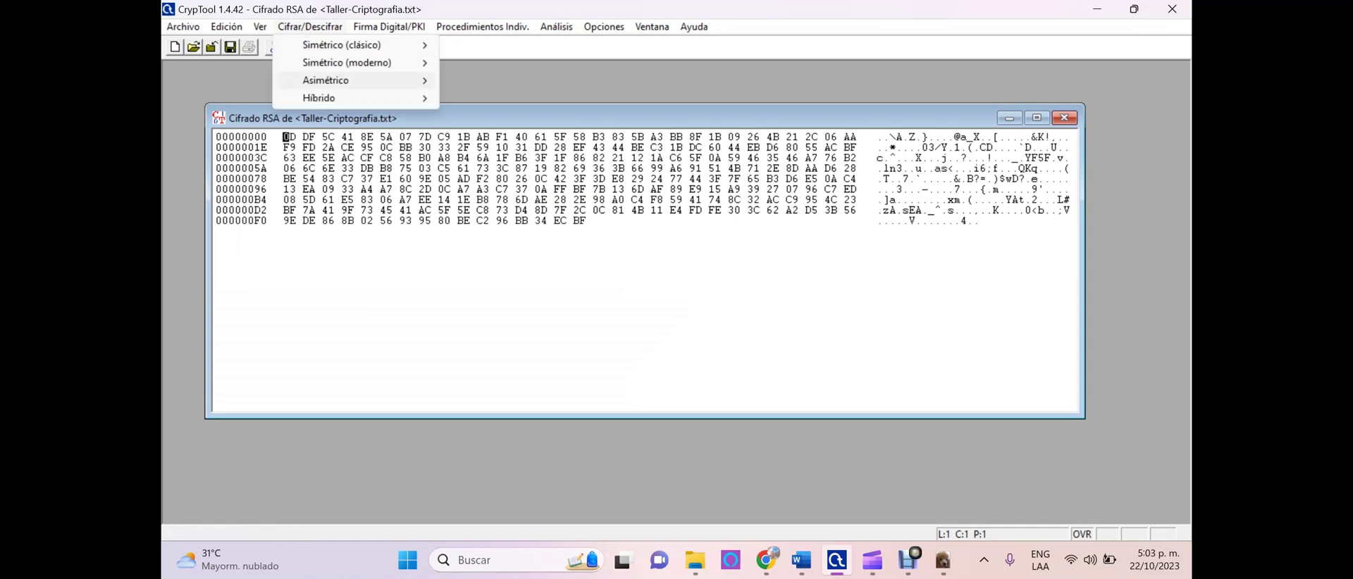
mouse_move(325, 80)
left_click(493, 96)
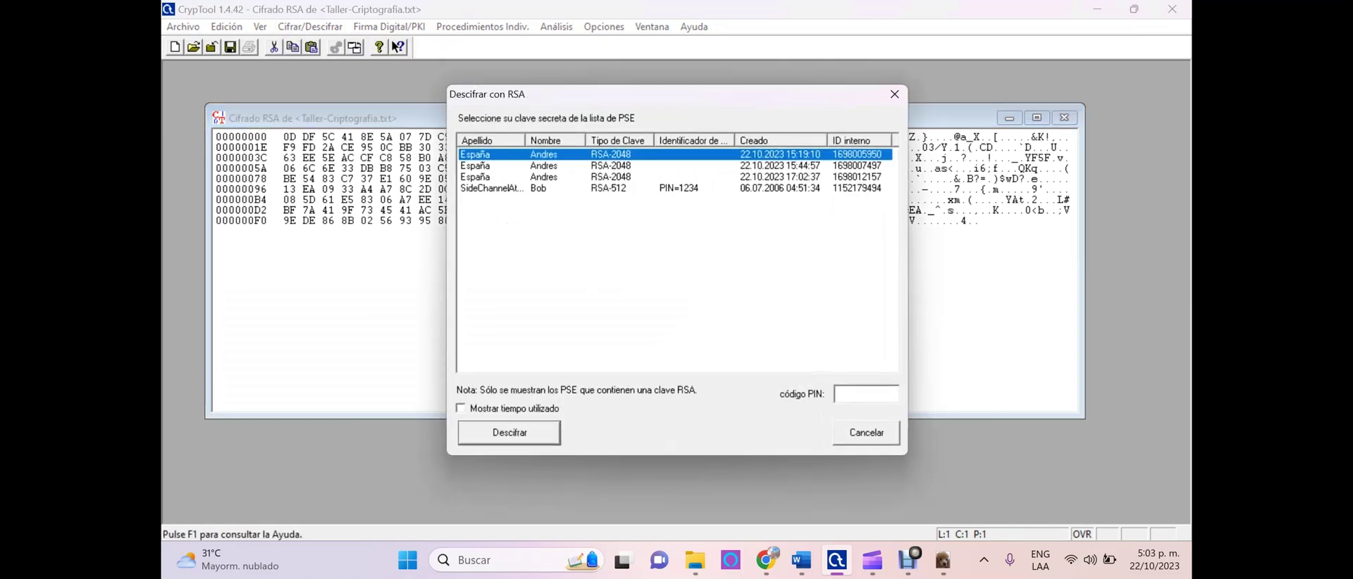
left_click(620, 177)
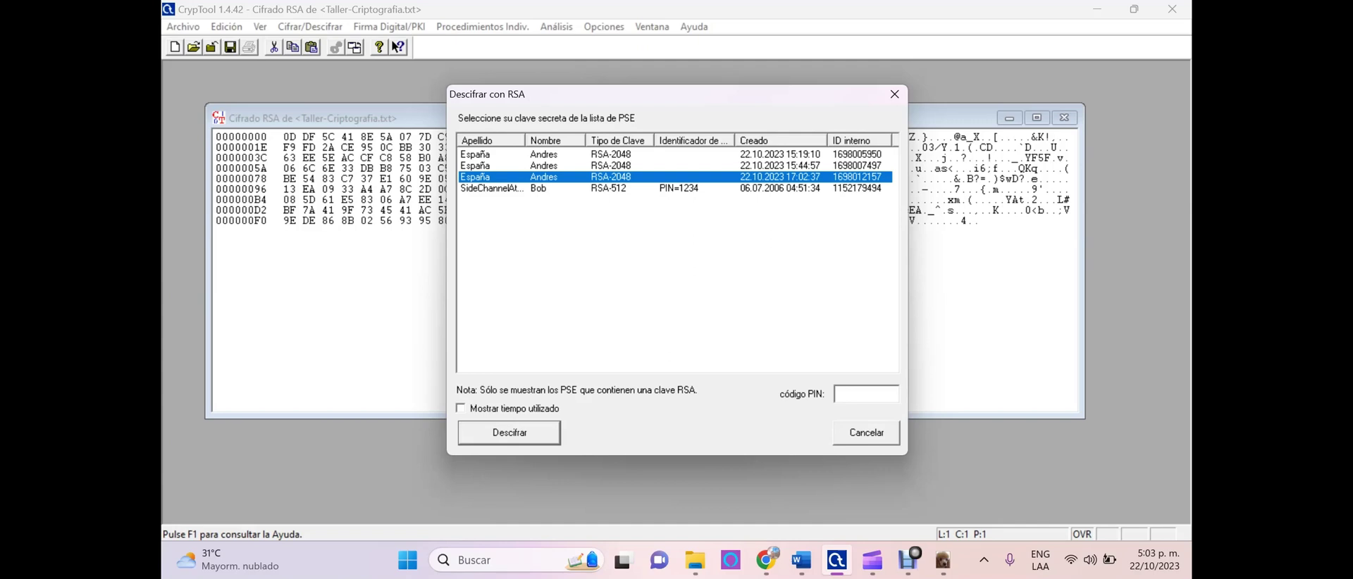
left_click(866, 393)
type("1234")
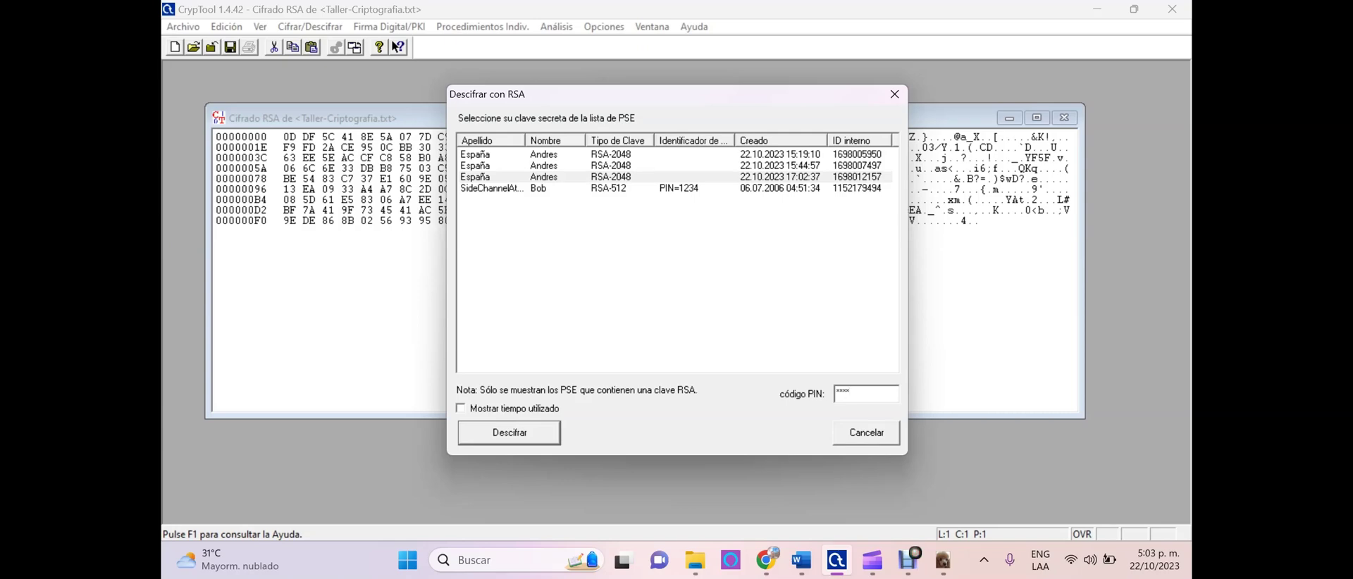
key("Return")
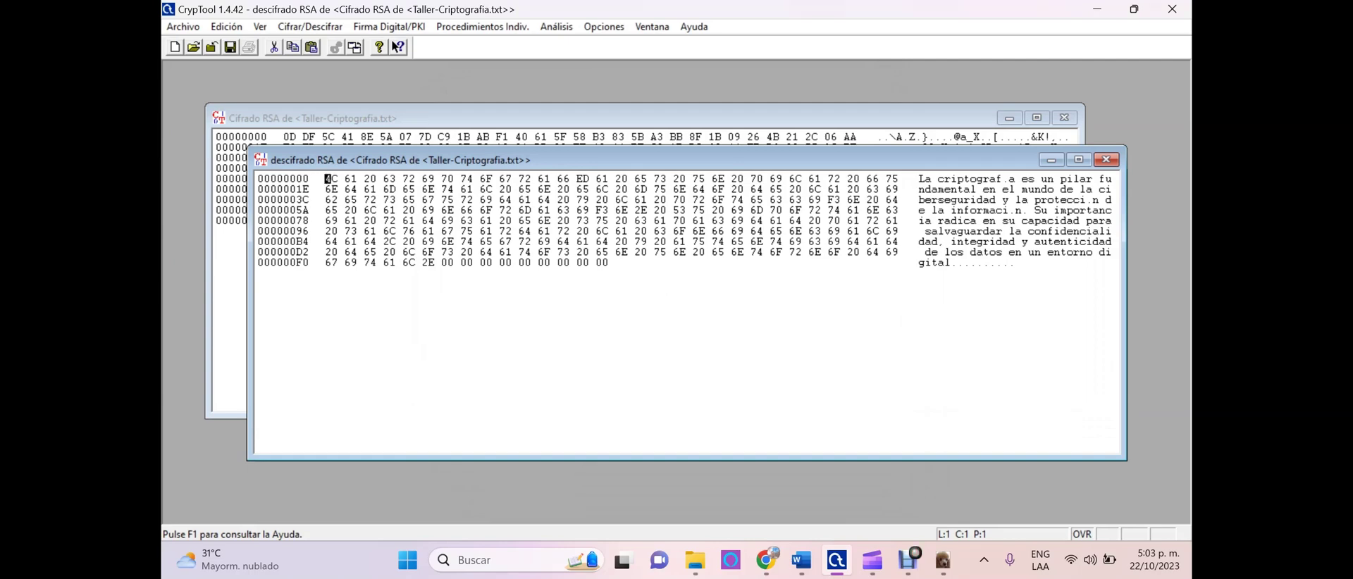
Reposition the decrypted window and select its bytes to read the recovered Taller-Criptografia text
left_click_drag(634, 160, 556, 104)
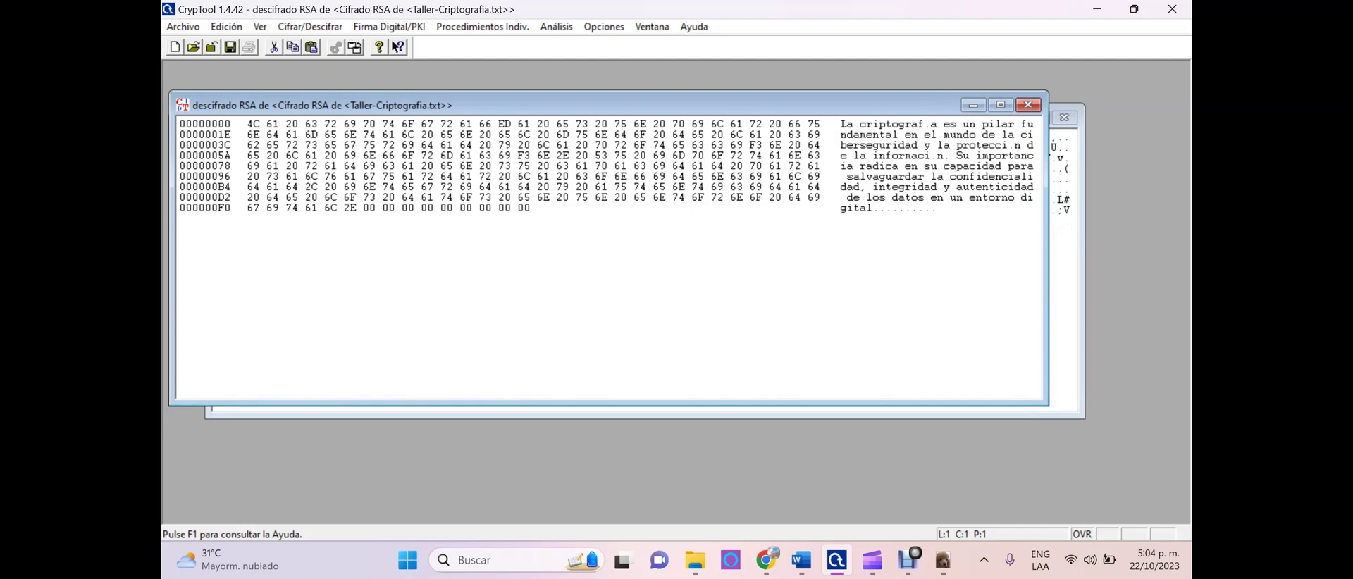
left_click_drag(841, 124, 936, 207)
left_click(869, 134)
left_click_drag(563, 105, 626, 109)
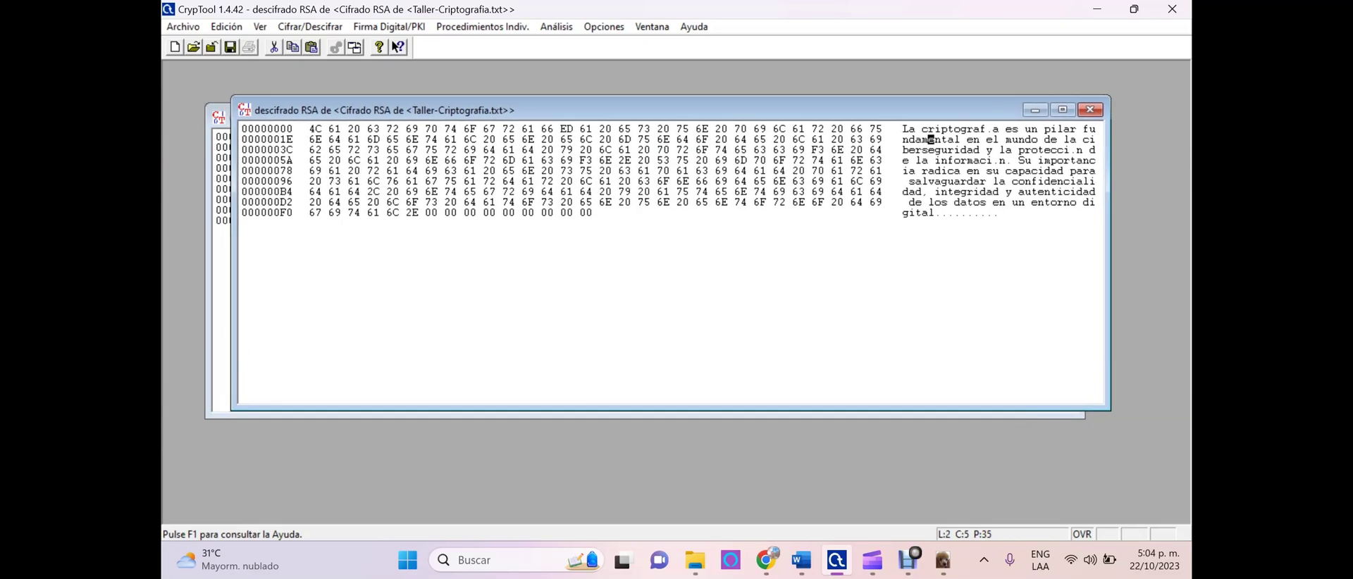